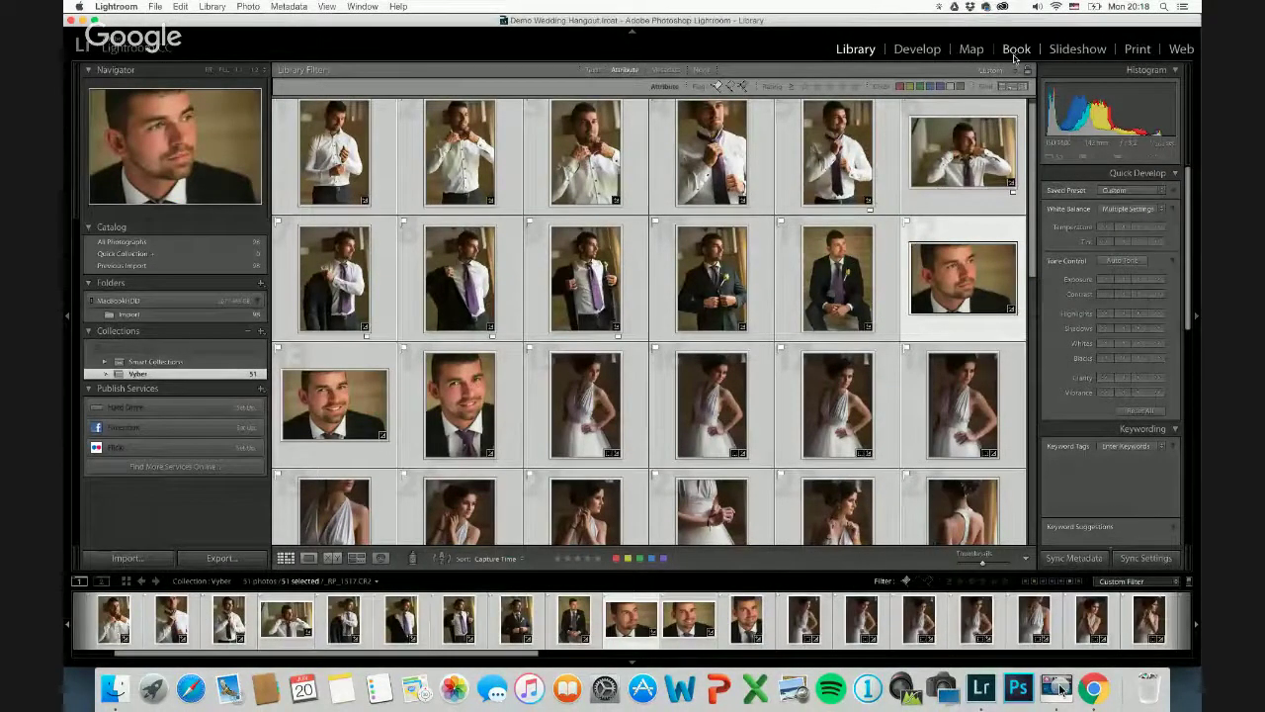
# Open the Book module for the wedding photo selection and show the hidden book settings.
pyautogui.click(1015, 50)
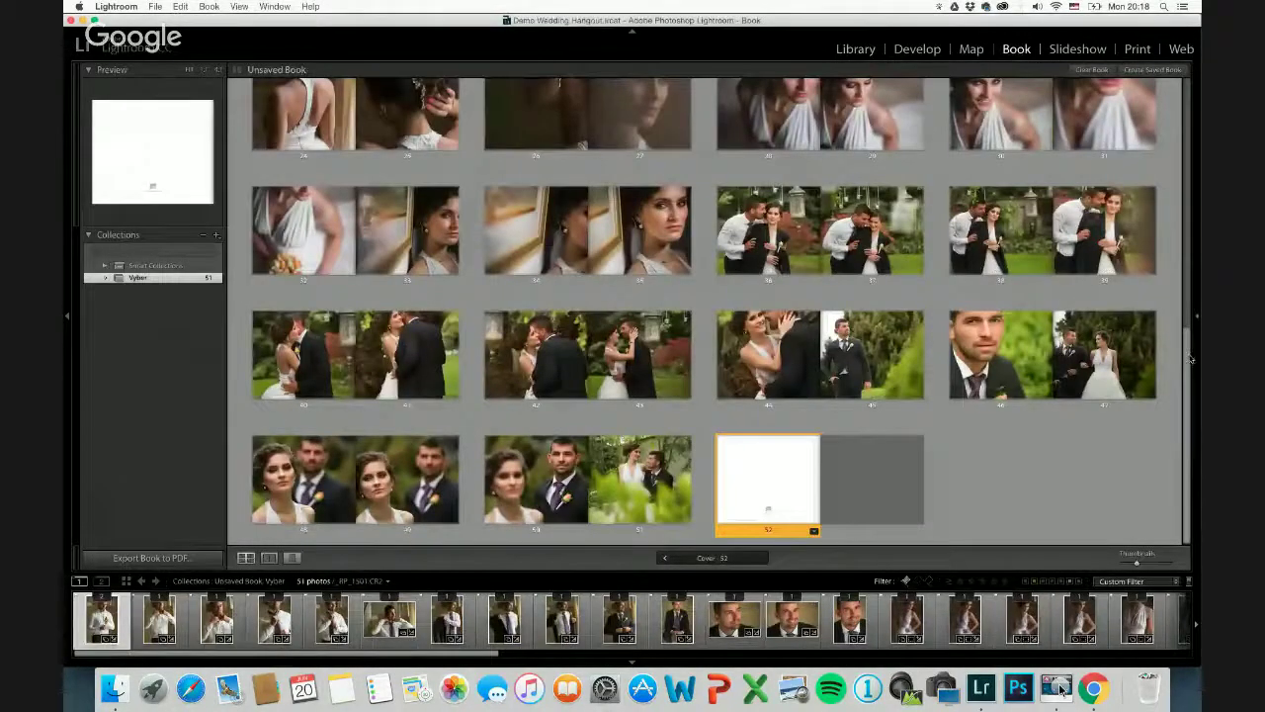
pyautogui.scroll(10, 1181, 358)
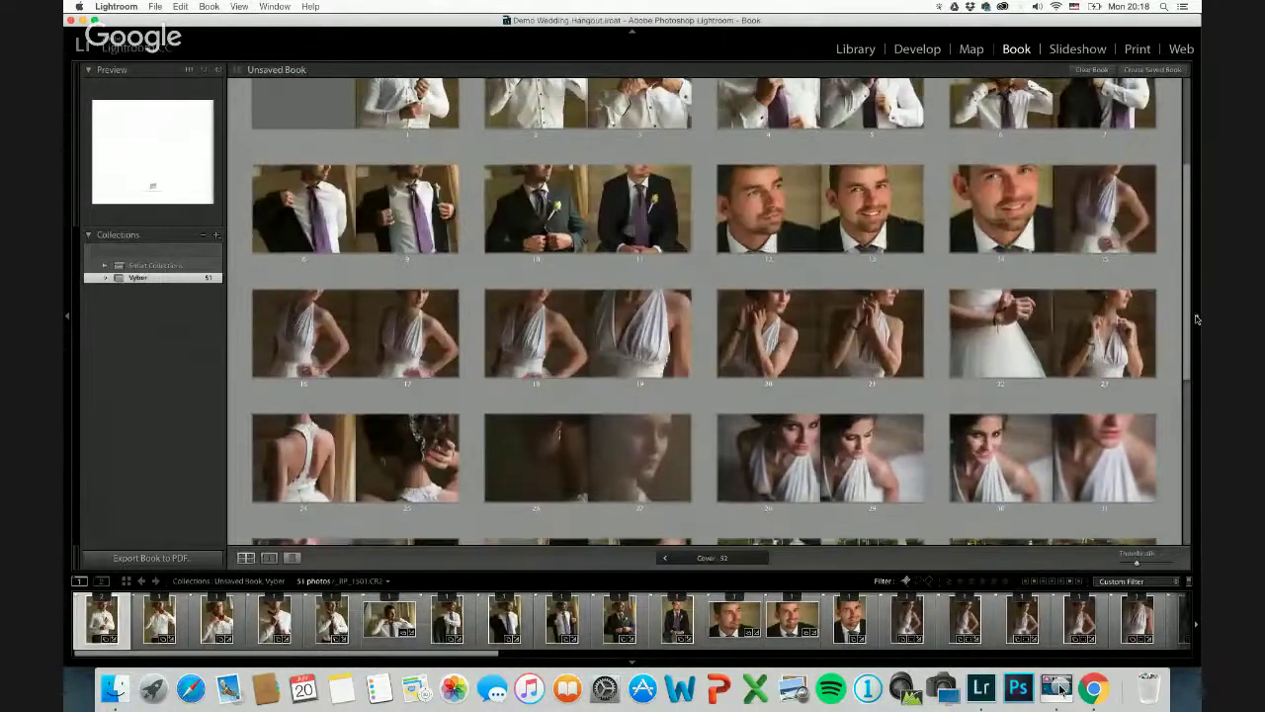
pyautogui.click(1194, 313)
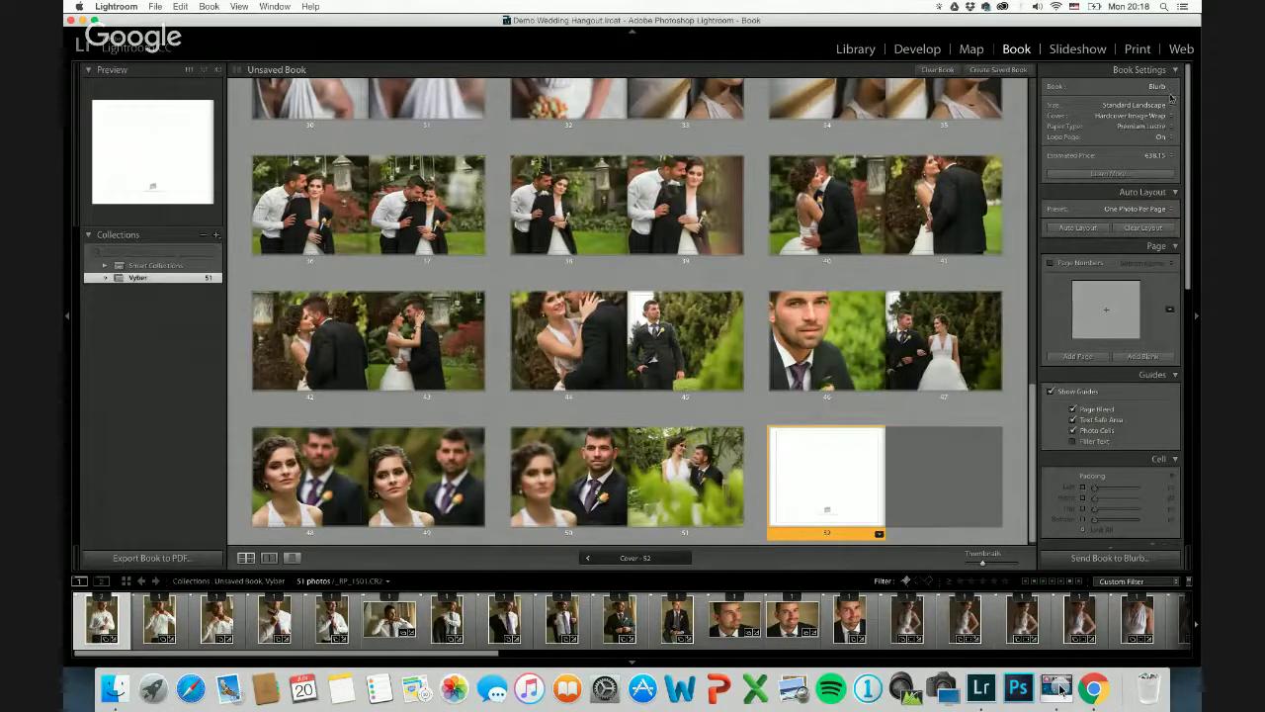
# View the groom's portrait _RP_1517.CR2 enlarged in the Library, toggle its info overlay, and check the Hangouts viewer questions.
pyautogui.click(756, 600)
pyautogui.press('e')
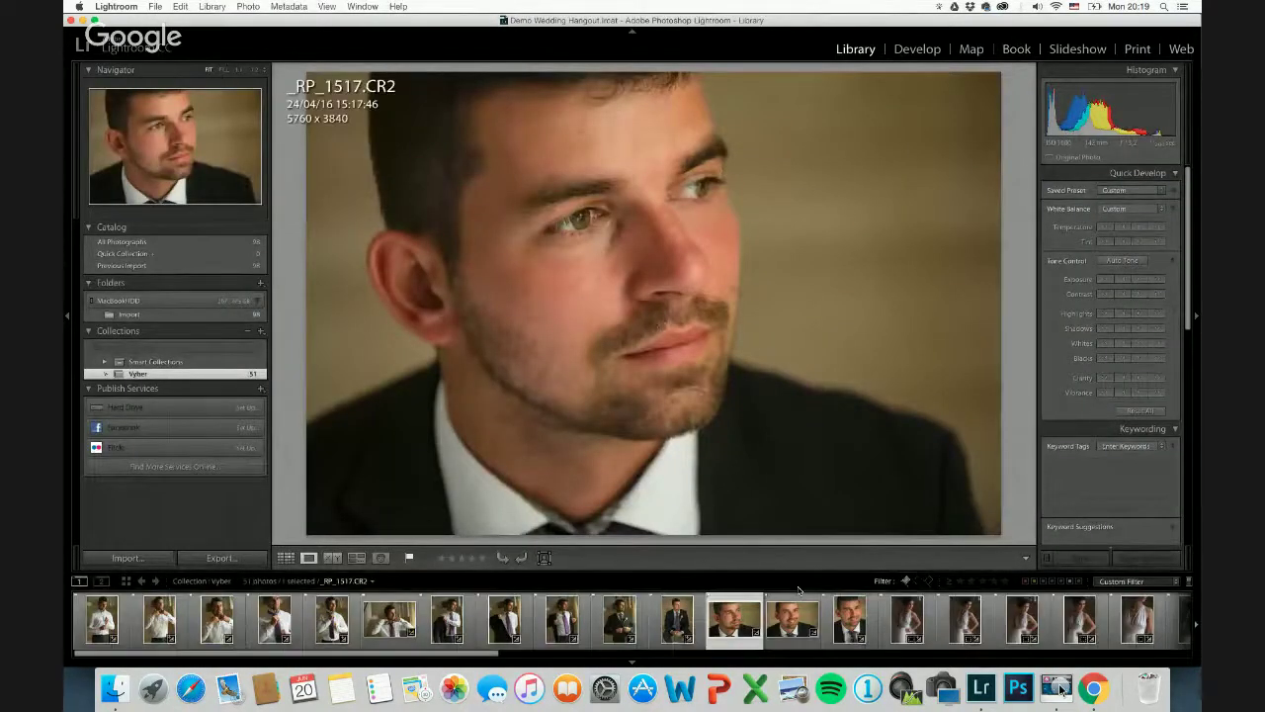
pyautogui.press('i')
pyautogui.press('i')
pyautogui.press('super+Tab')
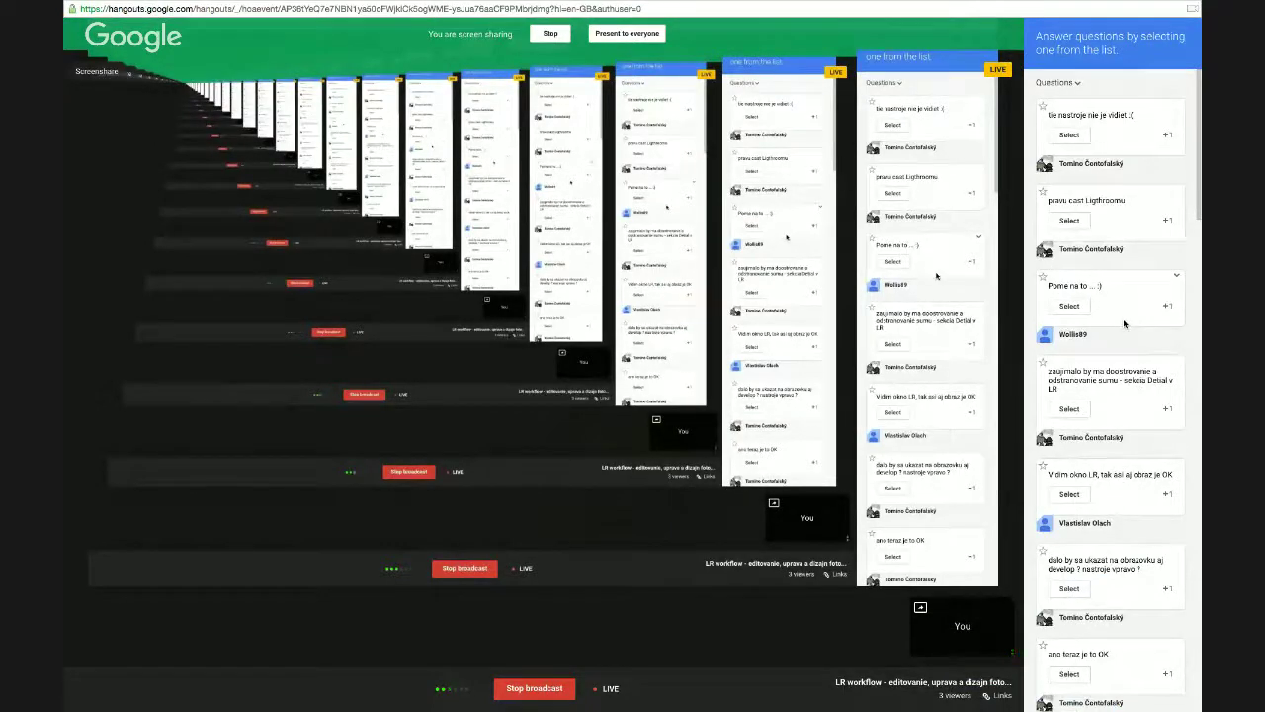
pyautogui.press('super+Tab')
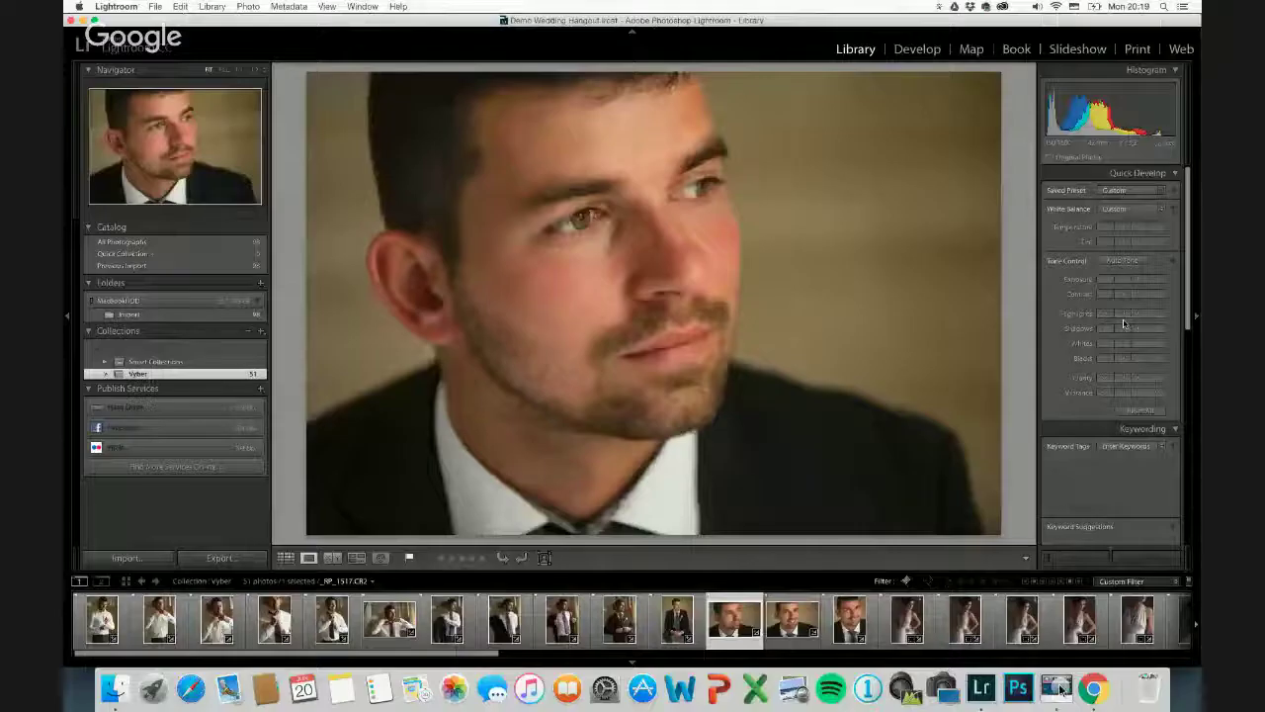
# Return to the Book module, hide the module picker for more space, and go to the book's cover.
pyautogui.click(1011, 51)
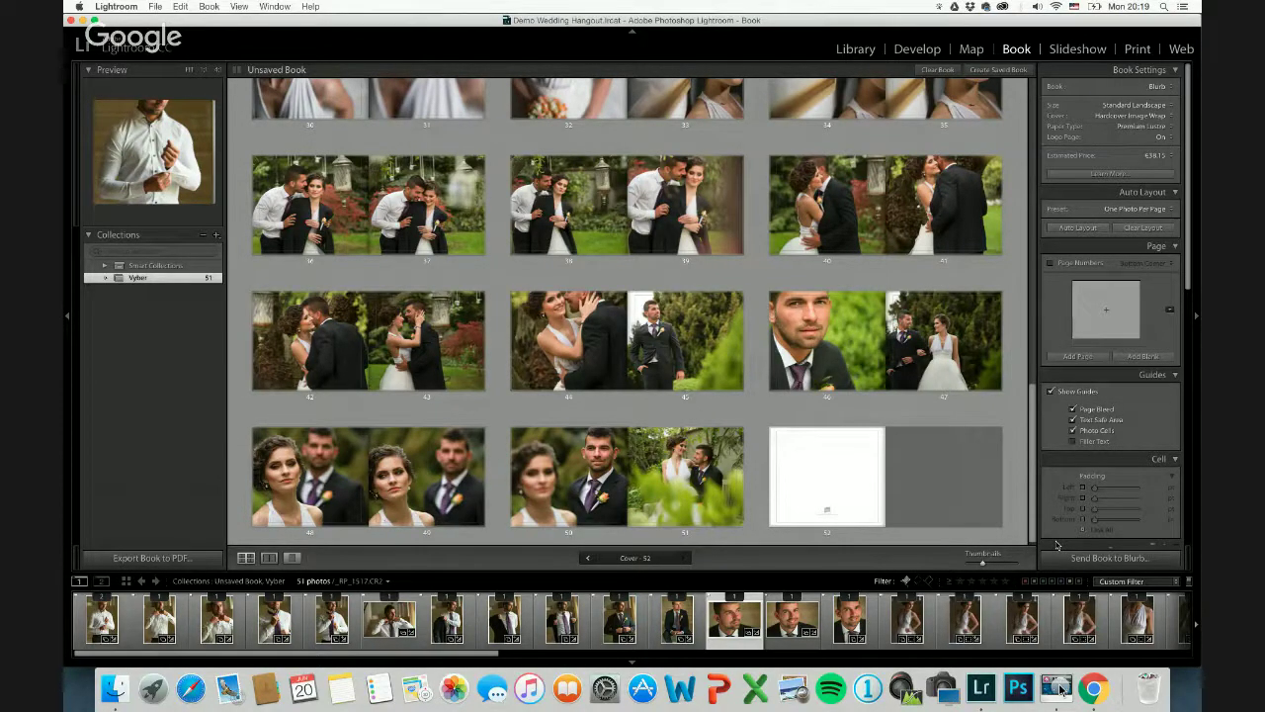
pyautogui.click(633, 36)
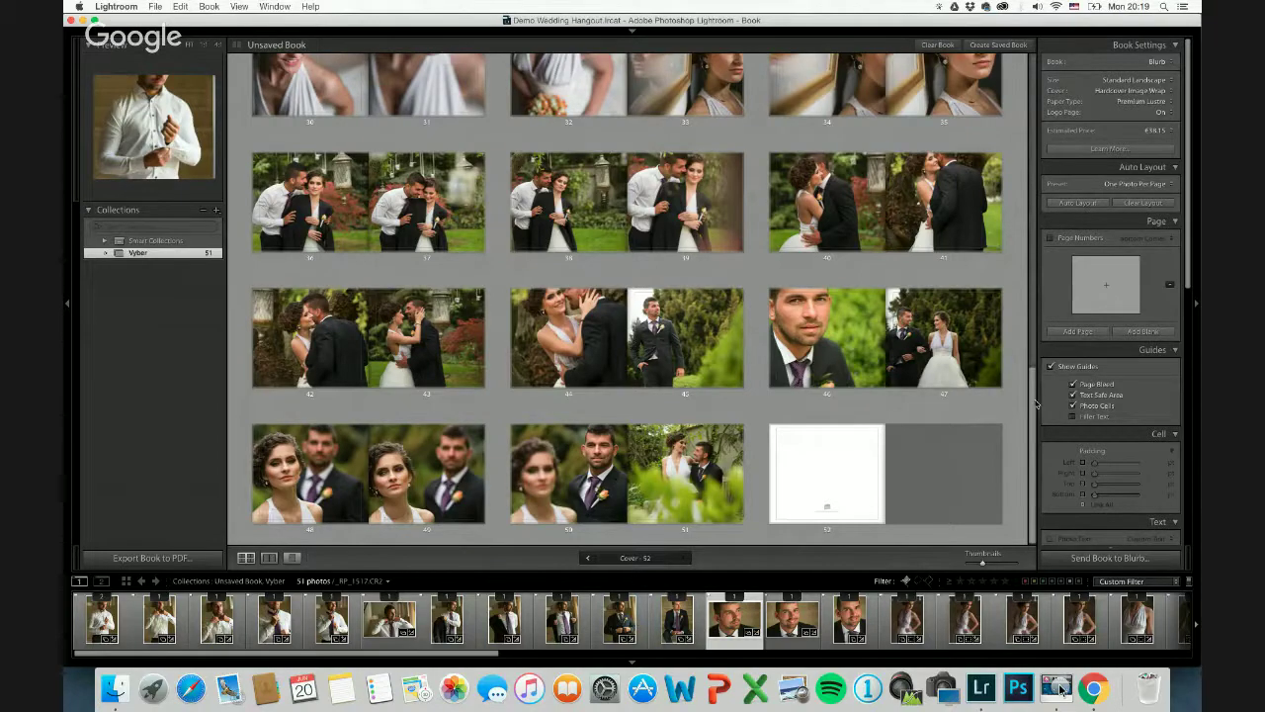
pyautogui.moveTo(1036, 404); pyautogui.dragTo(1030, 99)
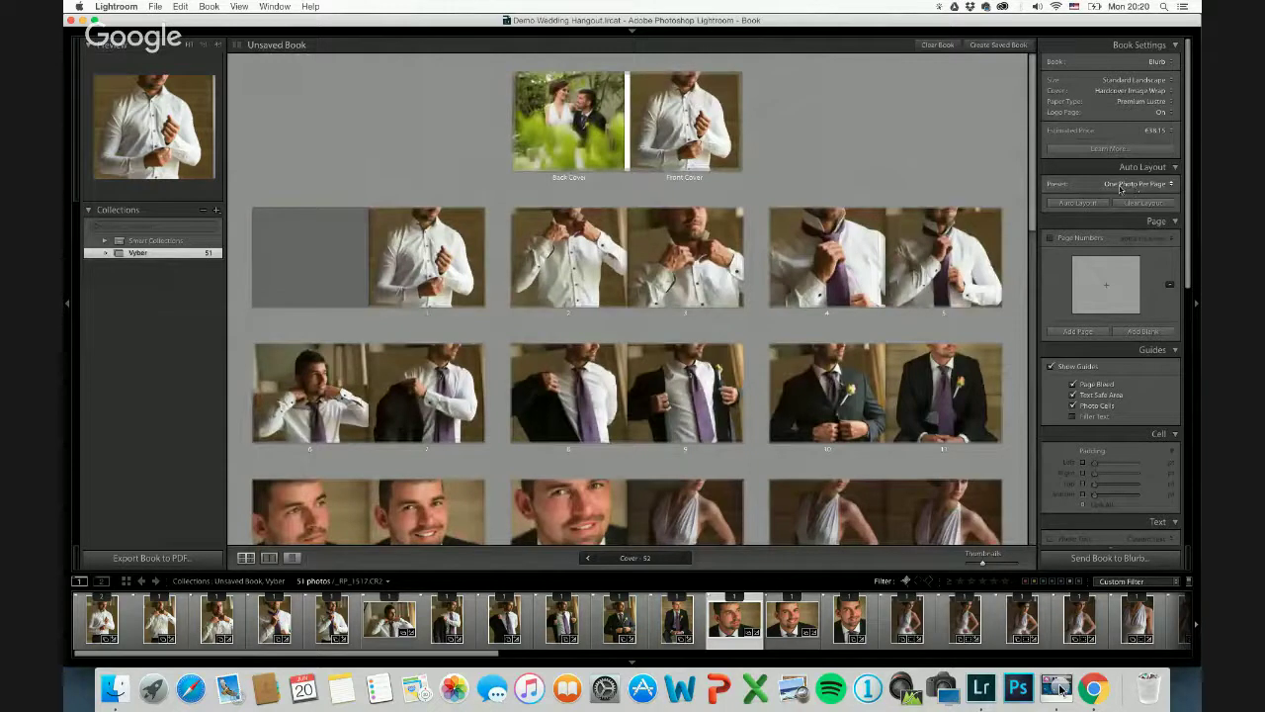
# Keep the auto layout preset at One Photo Per Page and widen the book settings area slightly.
pyautogui.click(1172, 185)
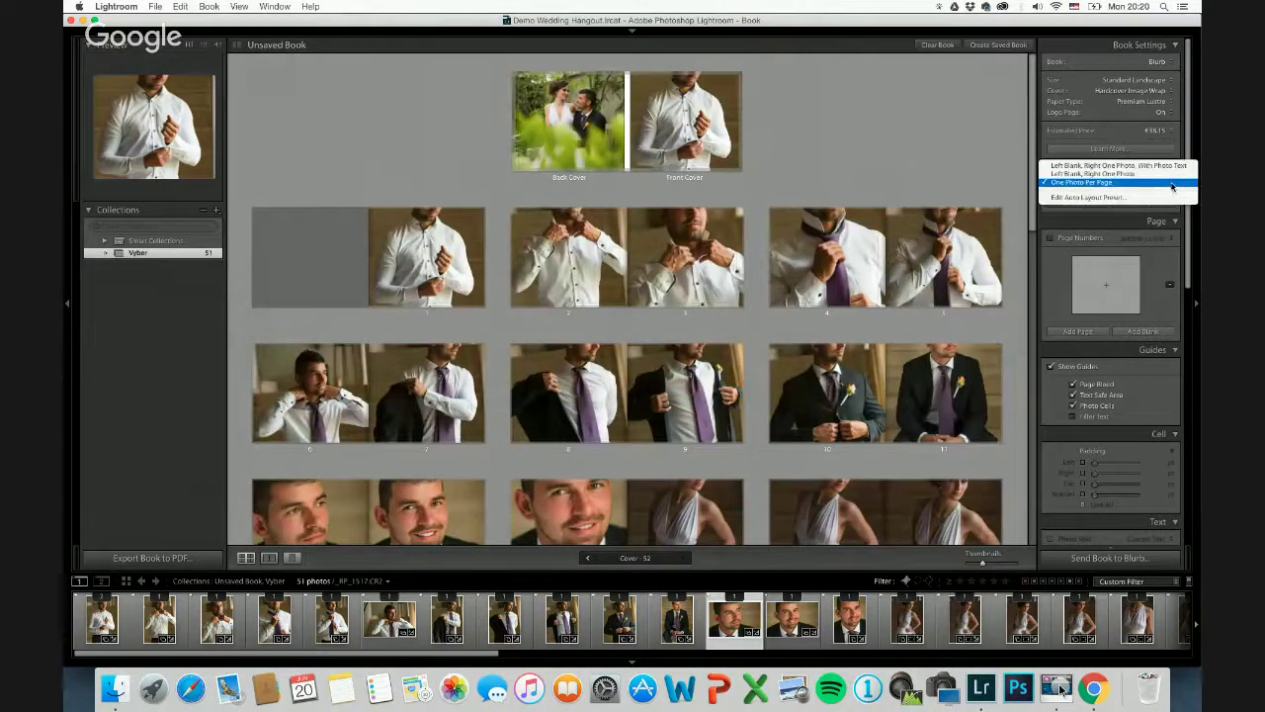
pyautogui.click(1169, 185)
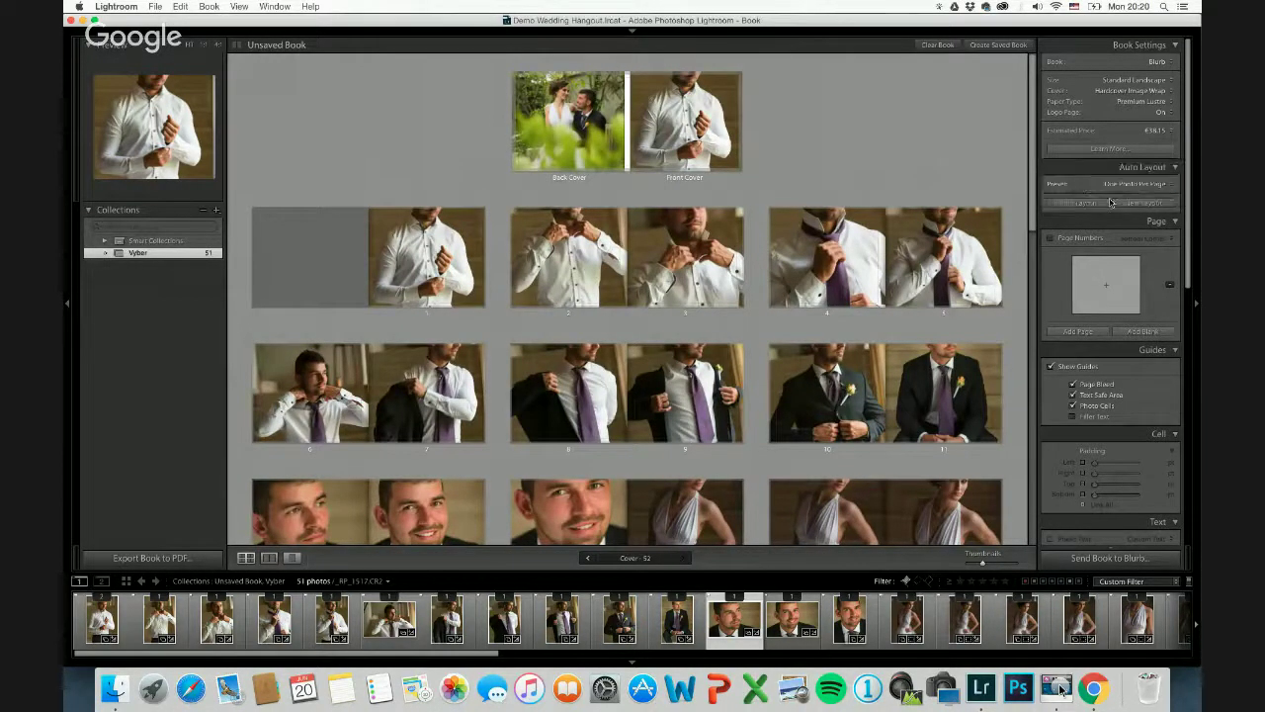
pyautogui.moveTo(1038, 202); pyautogui.dragTo(1034, 103)
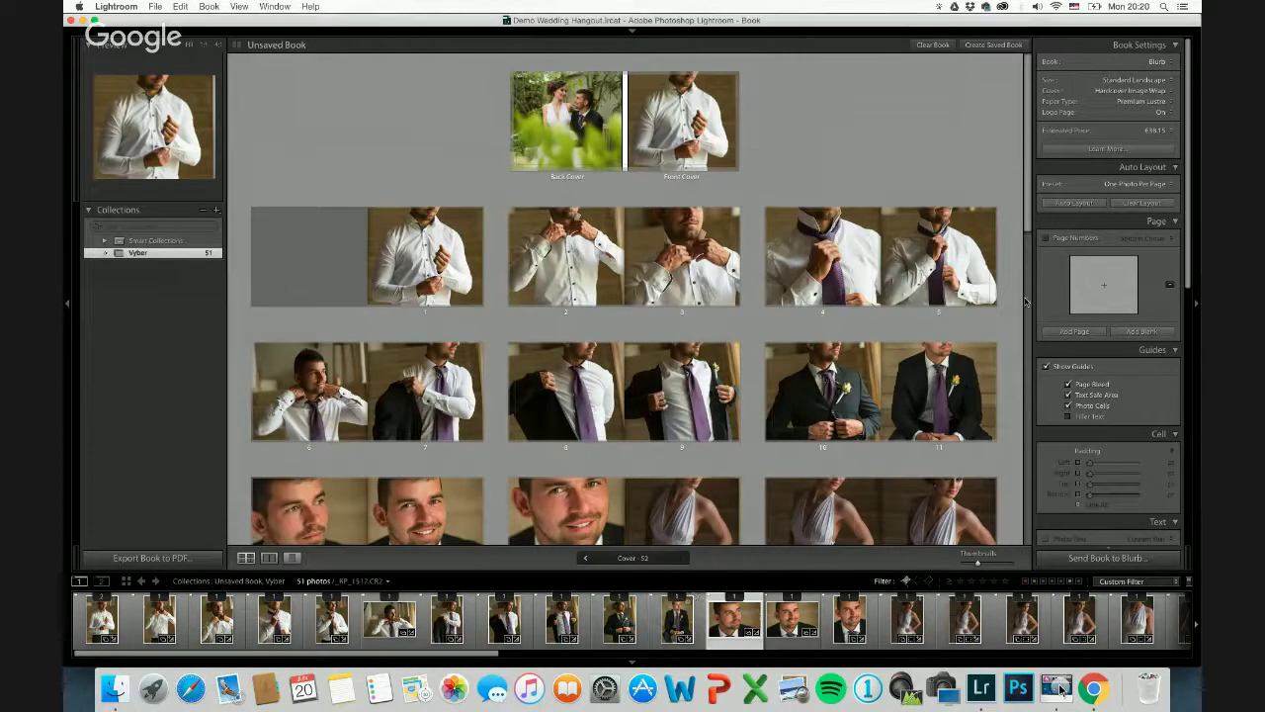
# Create a saved book named Book inside the Vyber collection.
pyautogui.click(996, 46)
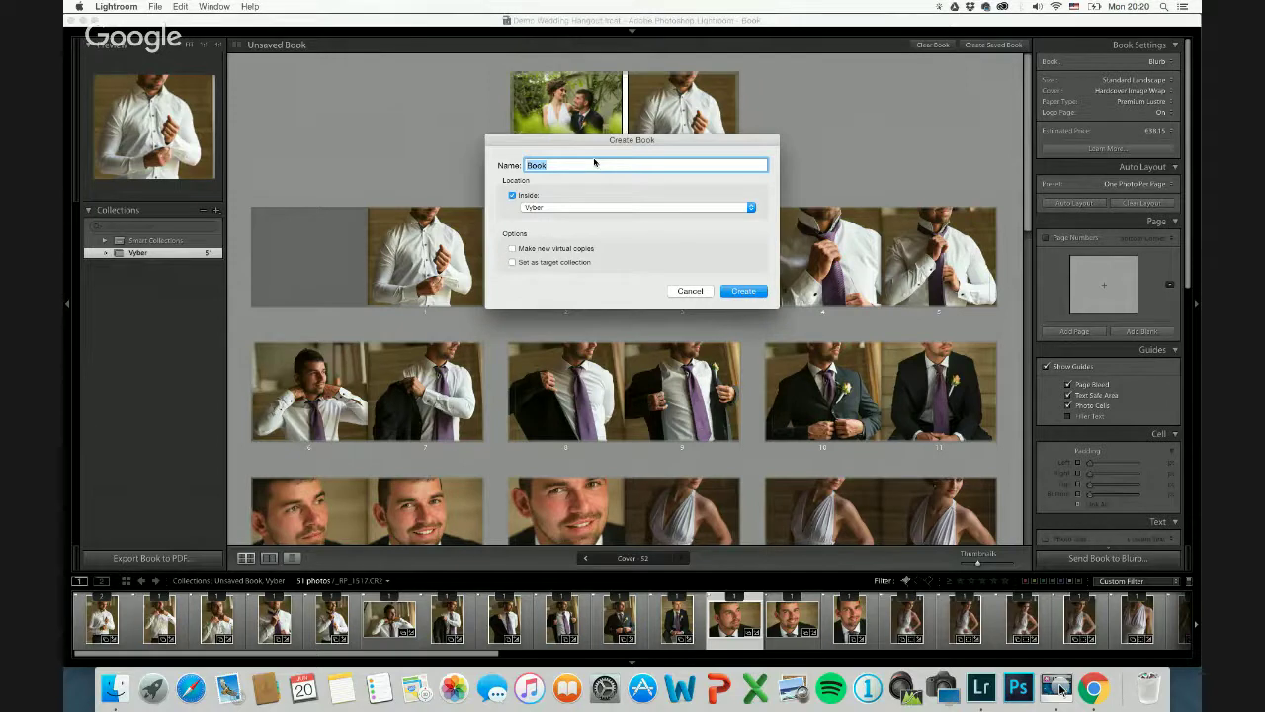
pyautogui.click(743, 292)
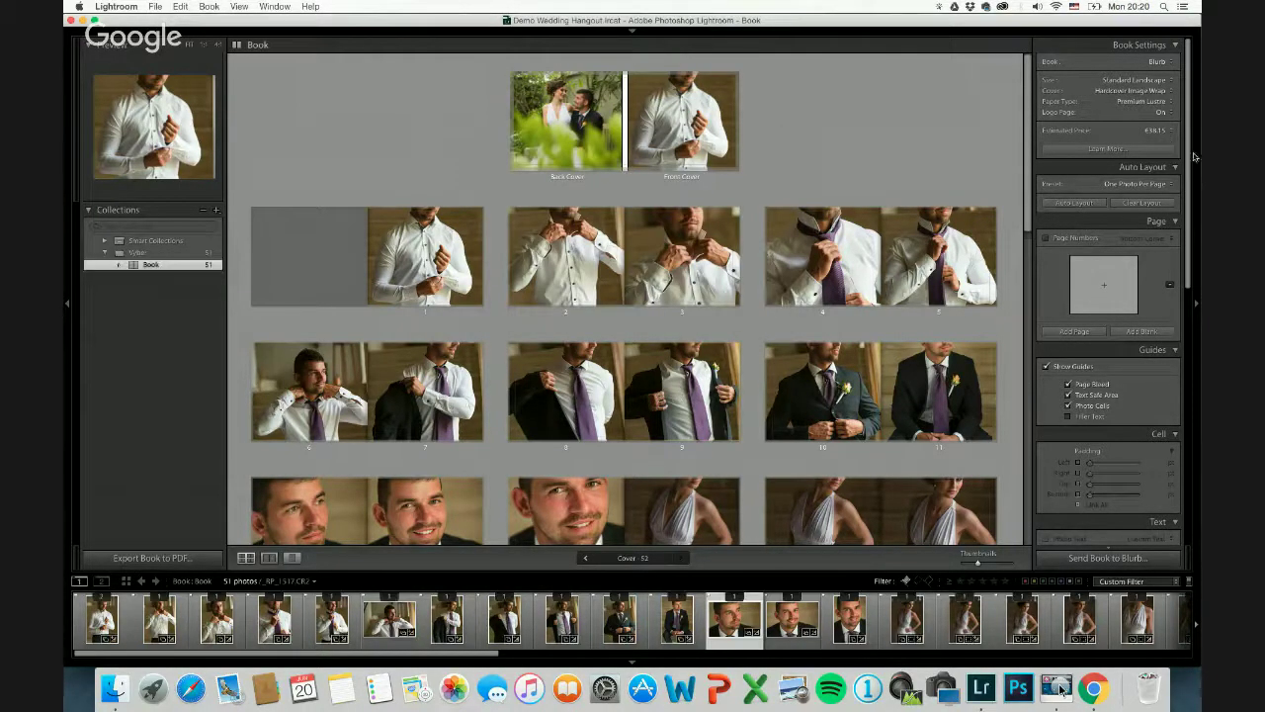
# Change the book size to Large Landscape with relayout, and clear all photos from the book's layout.
pyautogui.click(1149, 202)
pyautogui.click(1089, 203)
pyautogui.click(1172, 83)
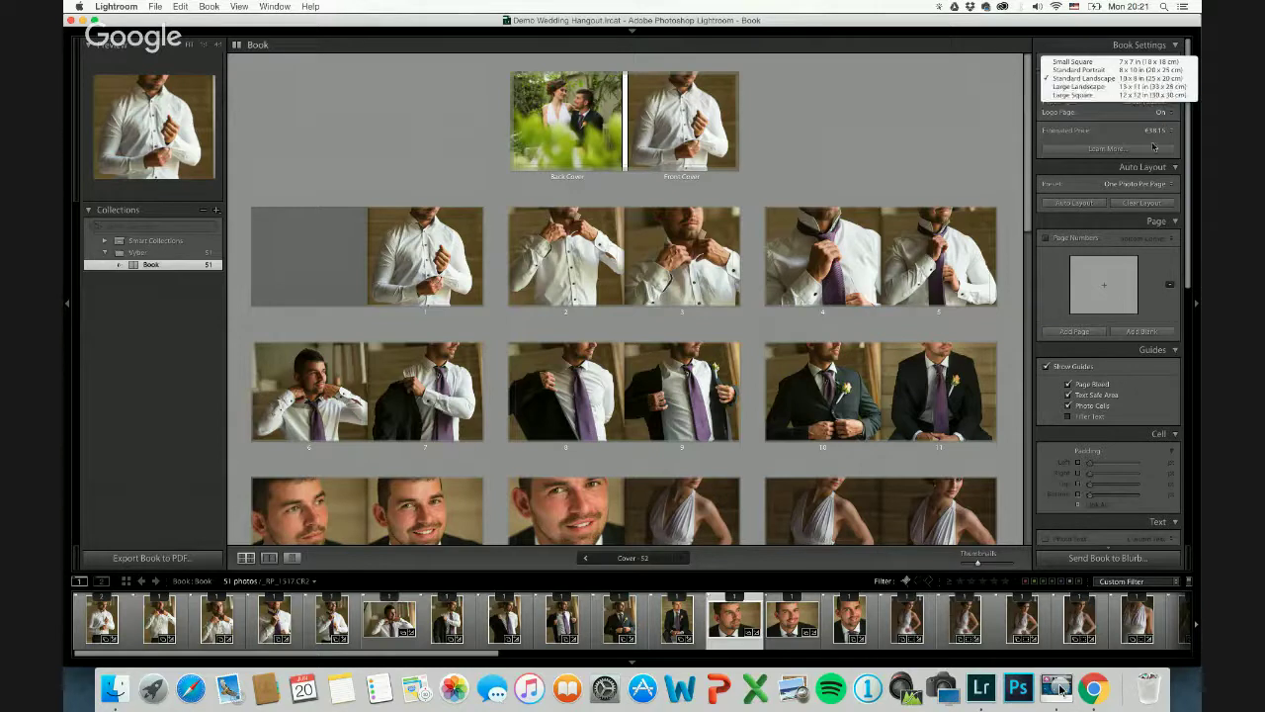
pyautogui.click(1154, 88)
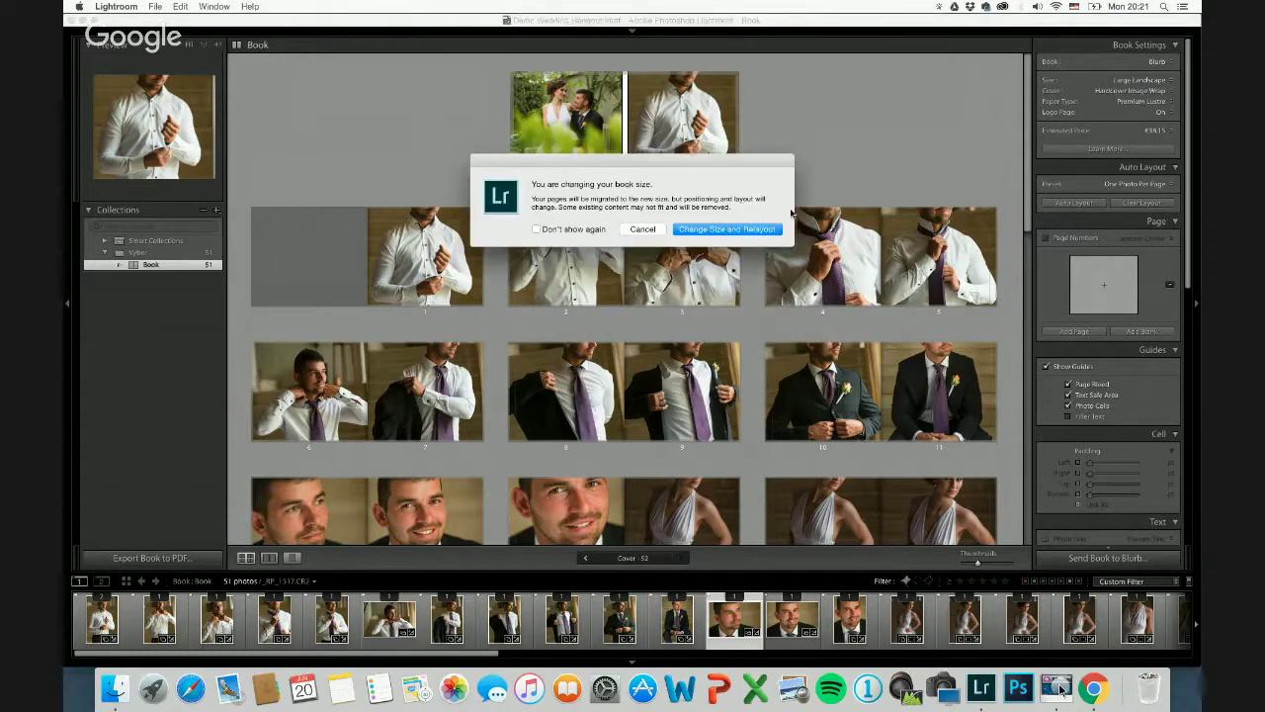
pyautogui.click(726, 229)
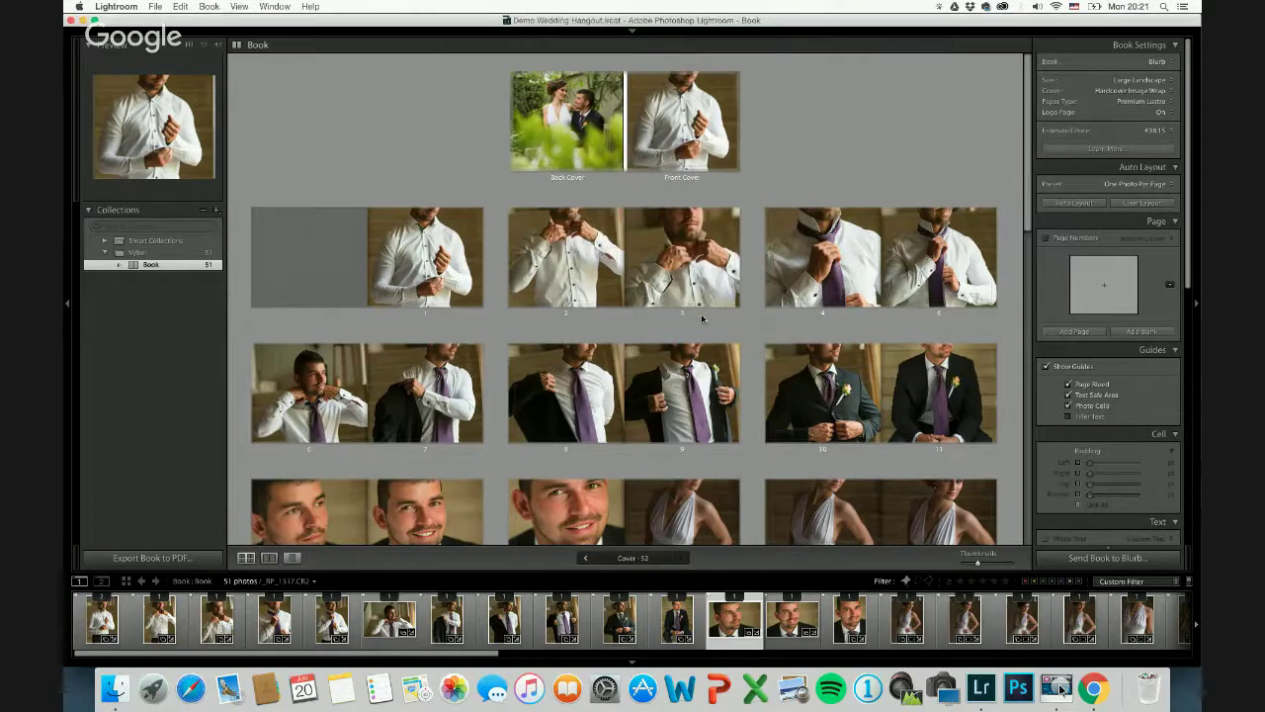
pyautogui.click(1147, 206)
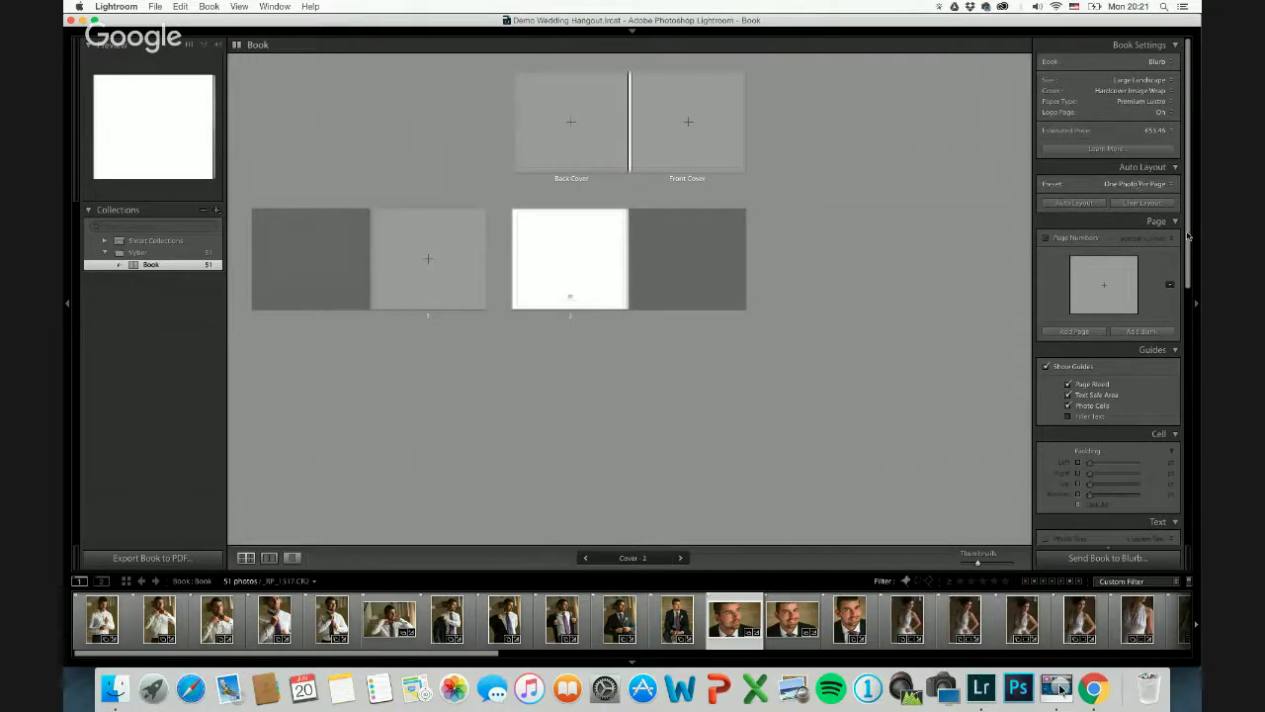
# Collapse the Guides, Text, Type and Background sections of the book settings.
pyautogui.scroll(-3, 1188, 247)
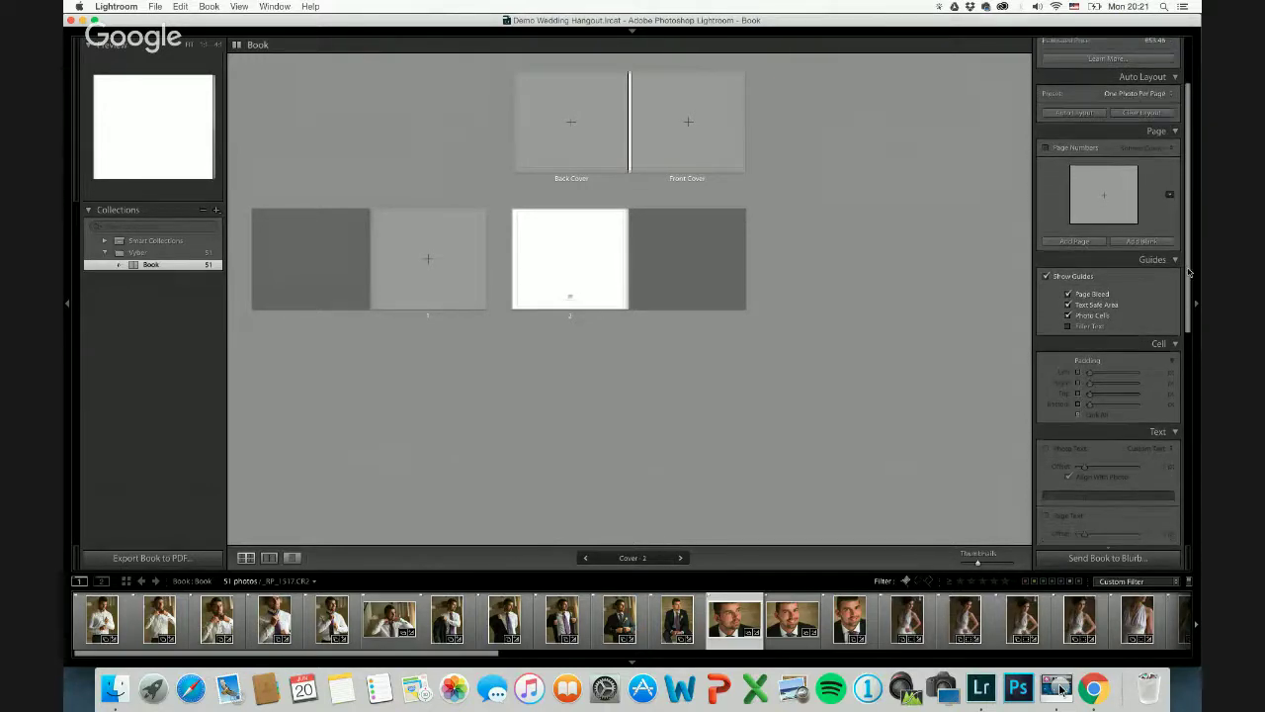
pyautogui.scroll(-3, 1191, 266)
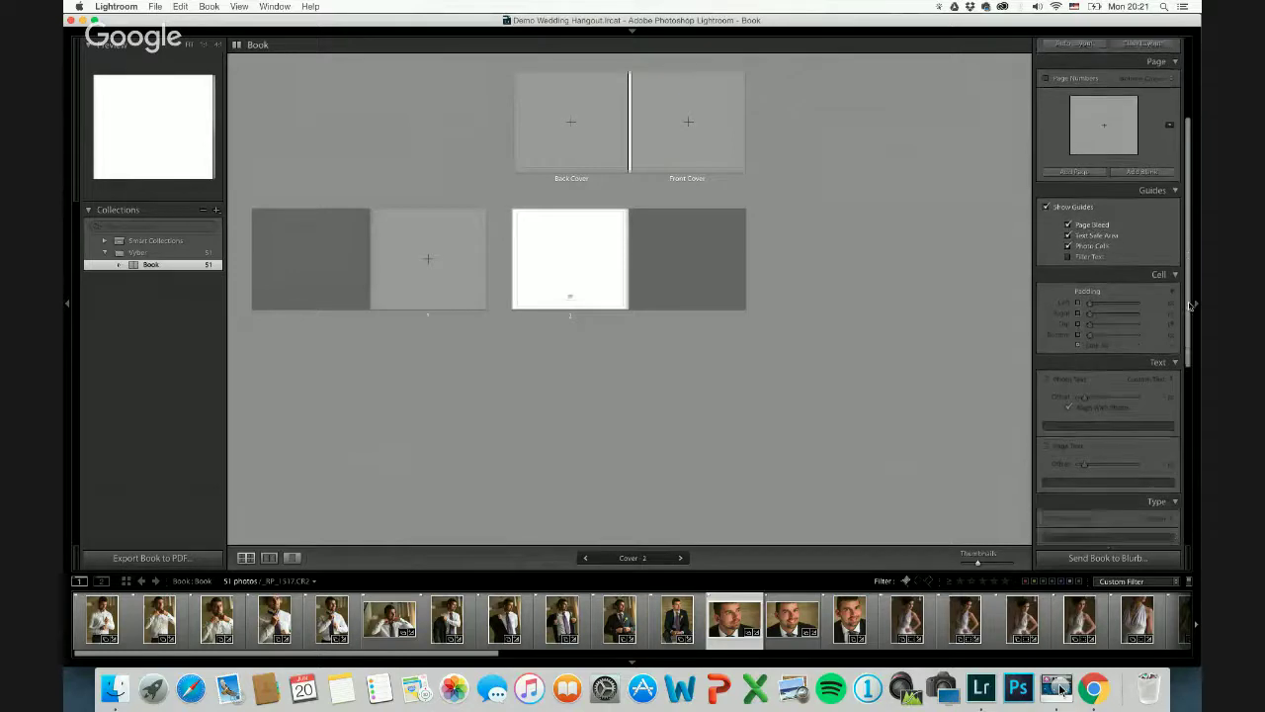
pyautogui.click(1176, 185)
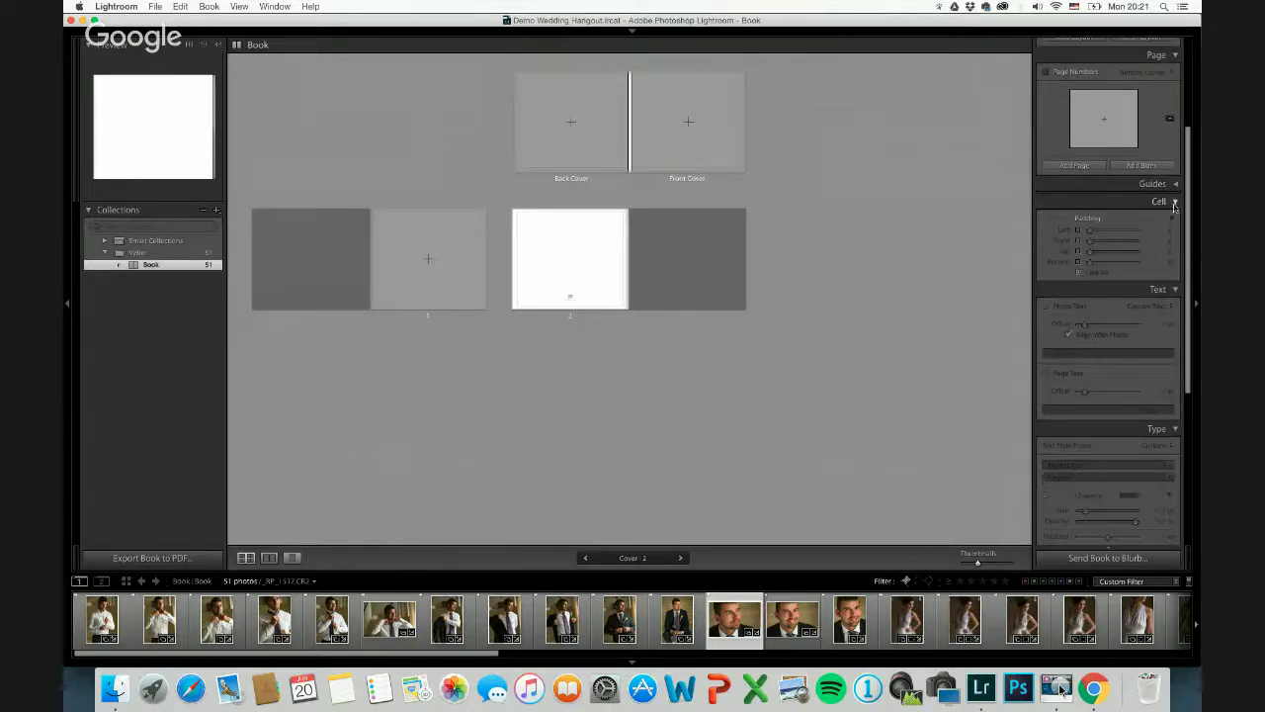
pyautogui.scroll(-1, 1181, 252)
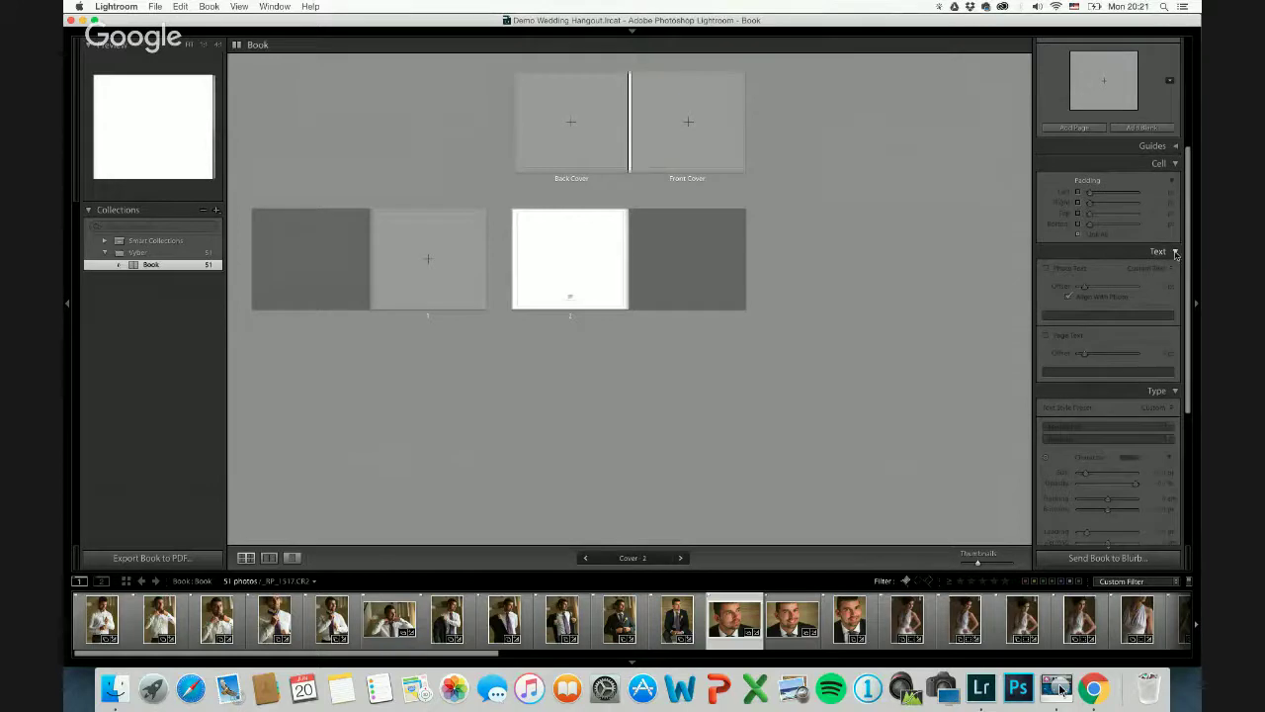
pyautogui.click(1175, 252)
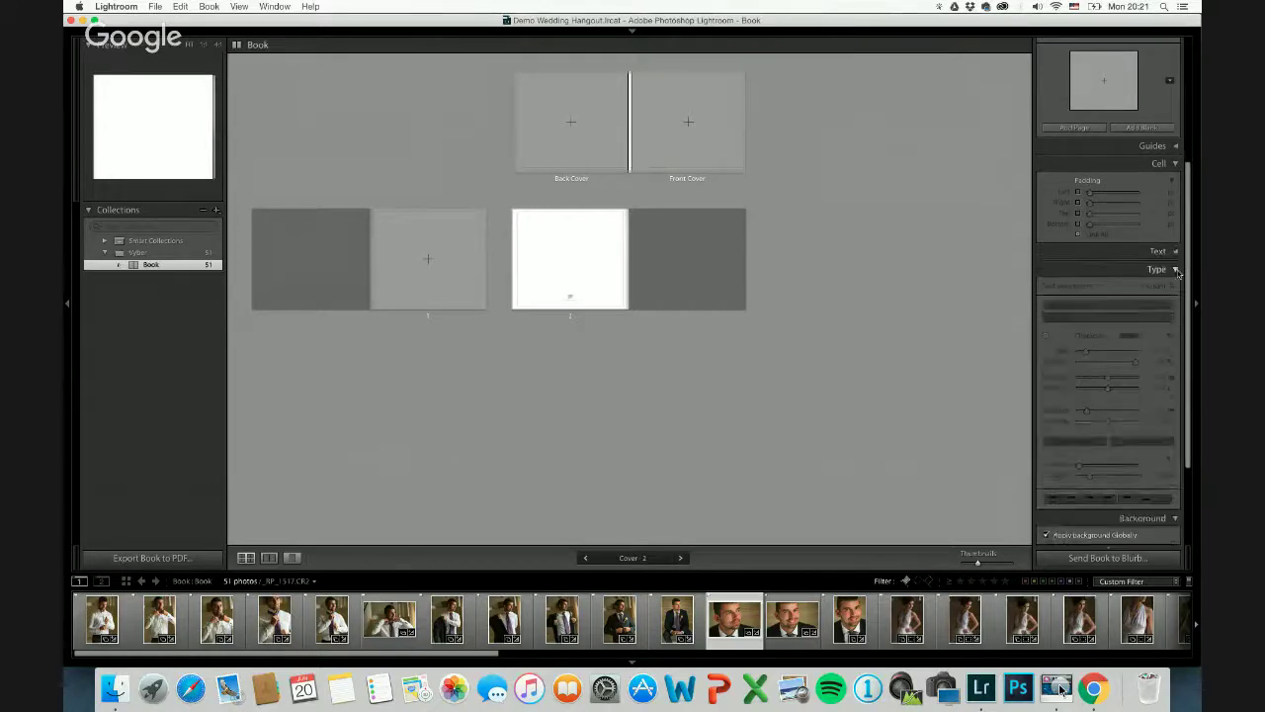
pyautogui.click(1176, 270)
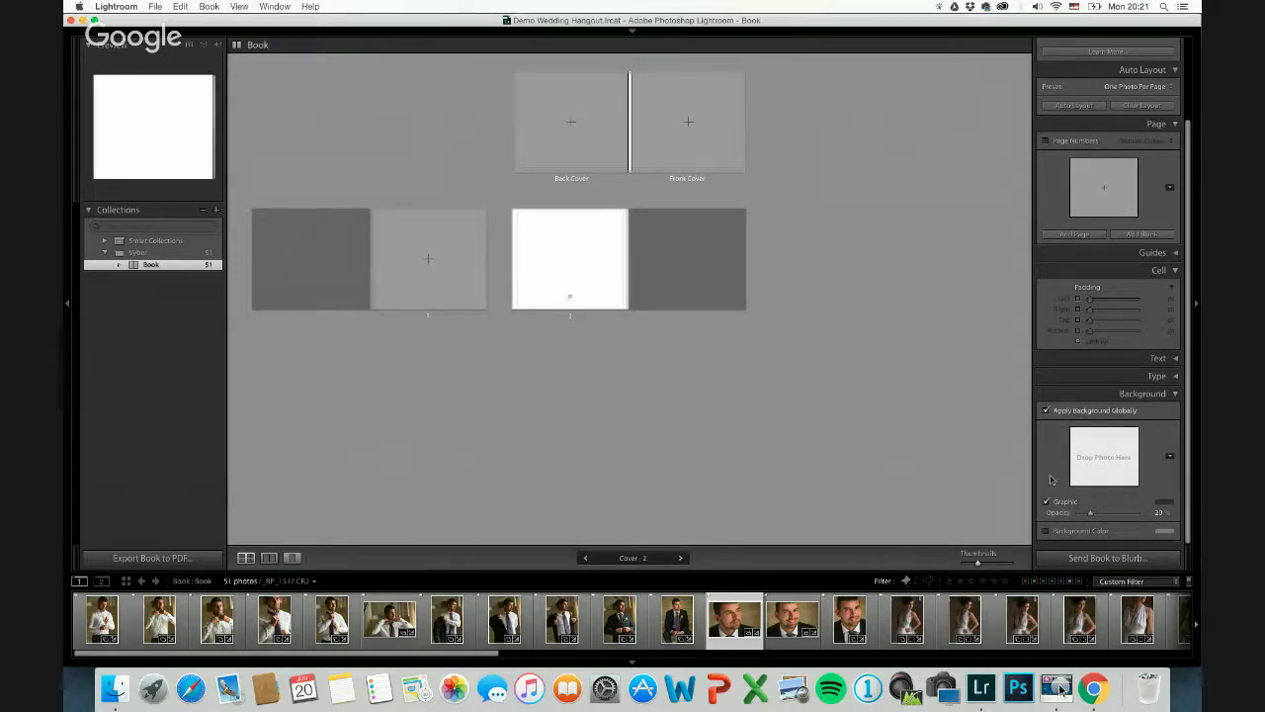
pyautogui.click(1156, 394)
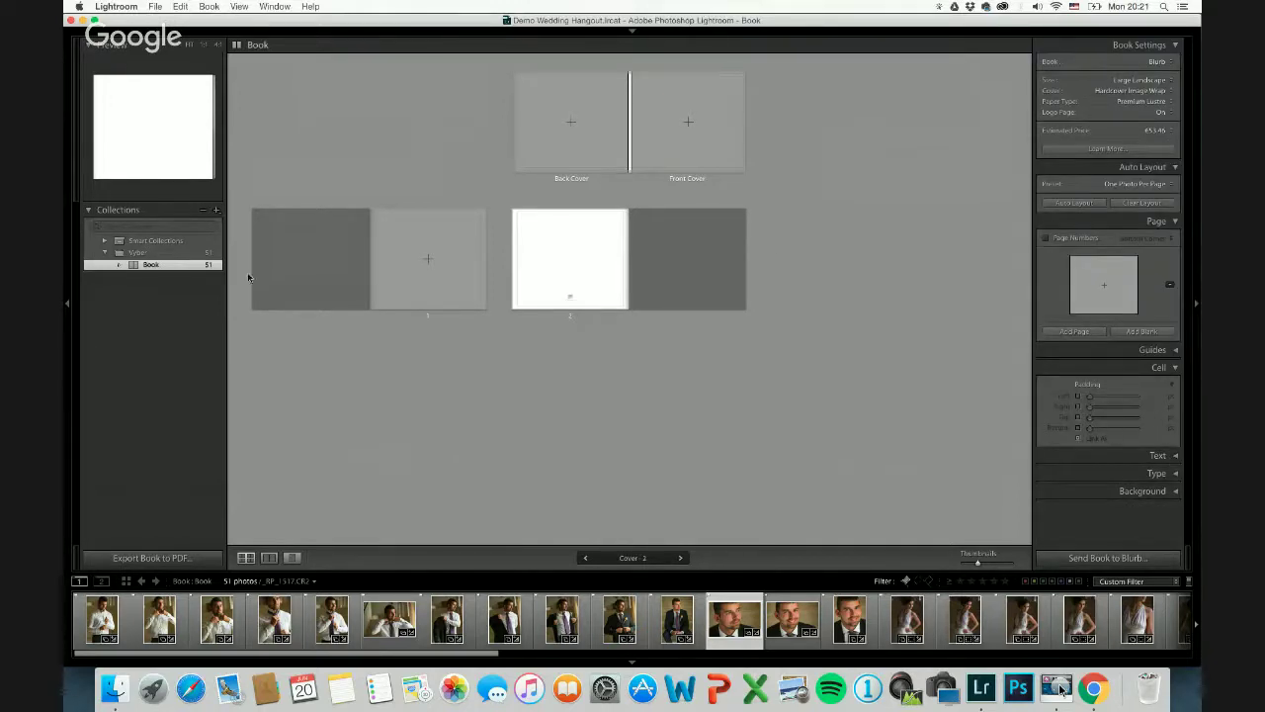
# Hide the preview and collections area and enlarge the filmstrip so its photo thumbnails are bigger.
pyautogui.click(67, 304)
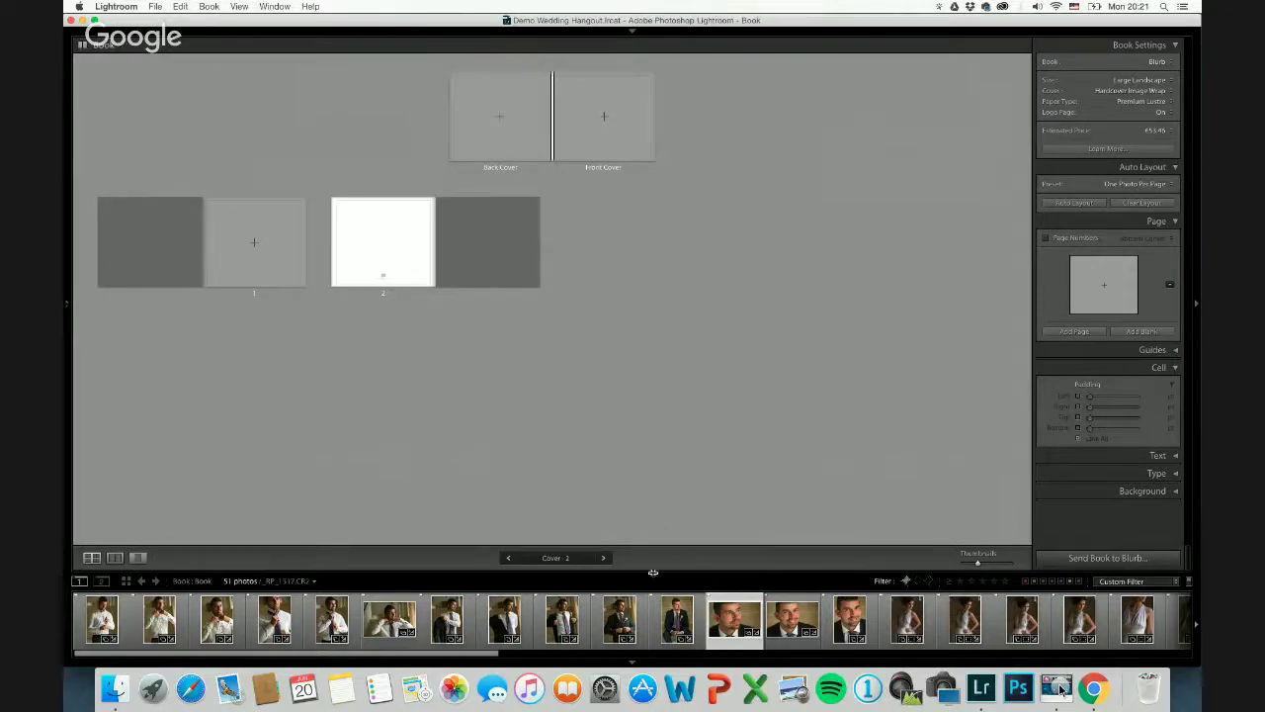
pyautogui.moveTo(653, 570); pyautogui.dragTo(657, 515)
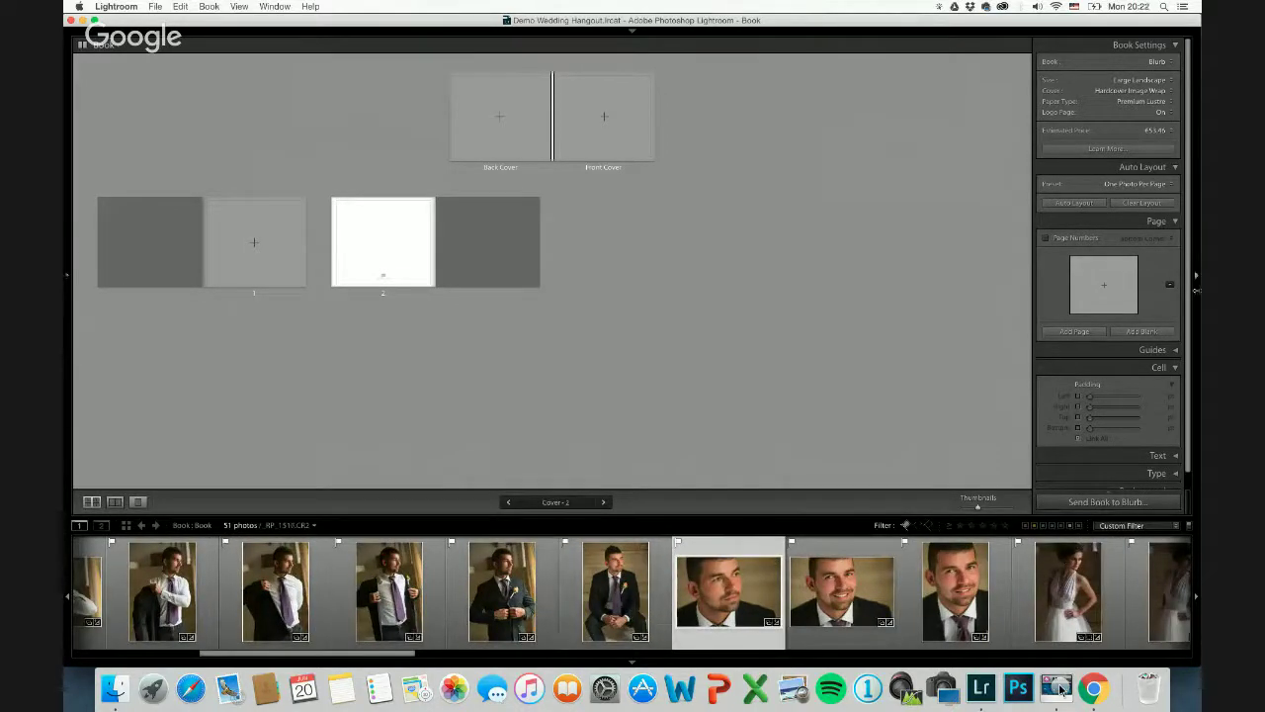
pyautogui.scroll(-1, 1192, 294)
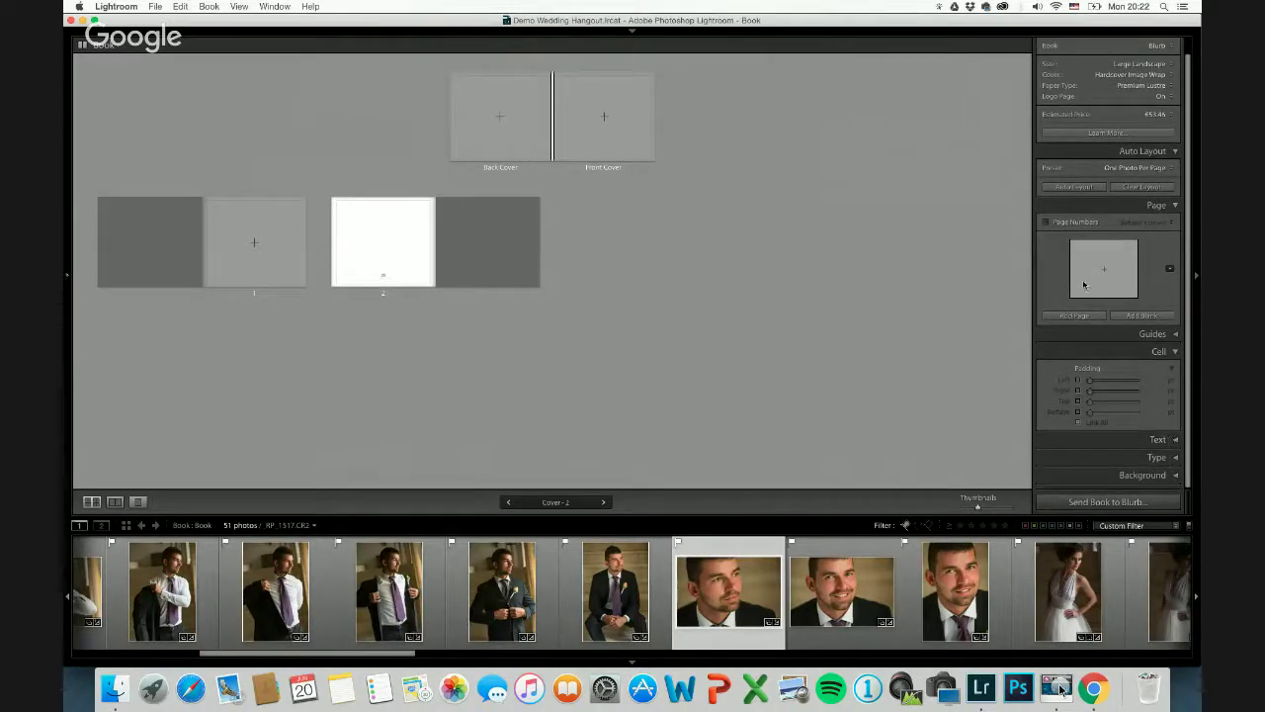
# Switch the book to spread view and go to the spread with the back and front covers.
pyautogui.click(115, 502)
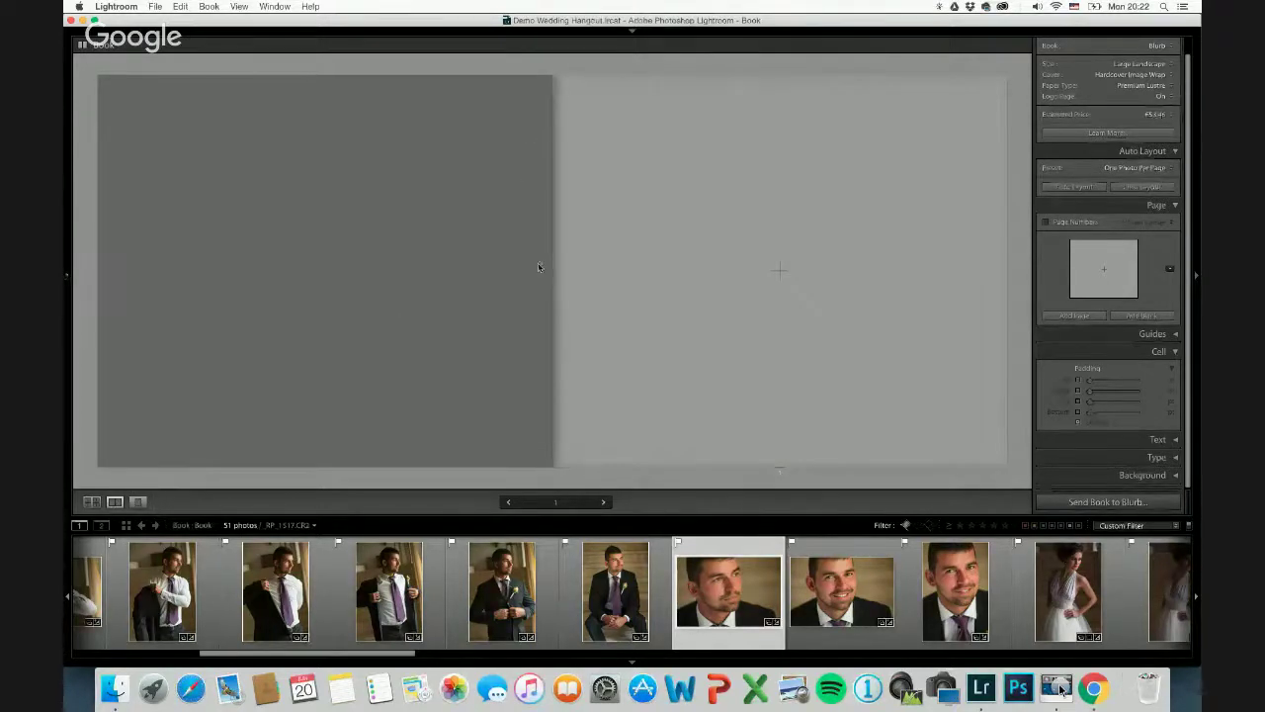
pyautogui.click(569, 249)
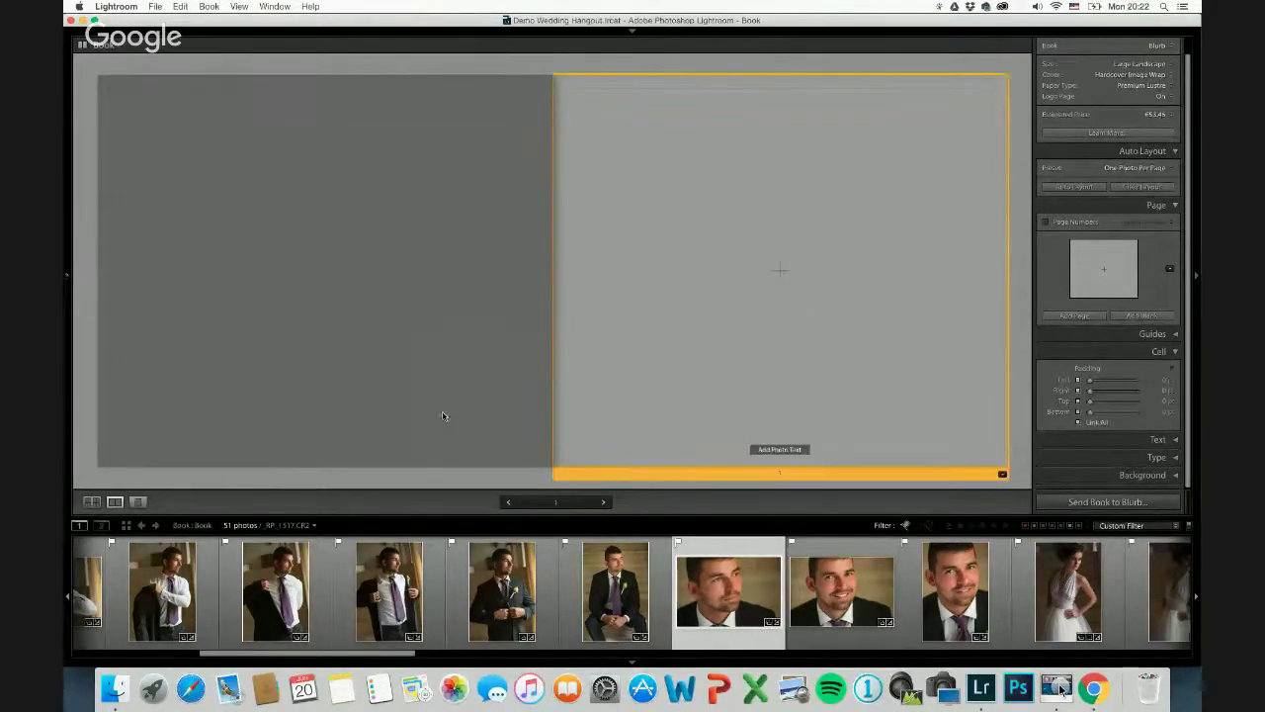
pyautogui.click(506, 502)
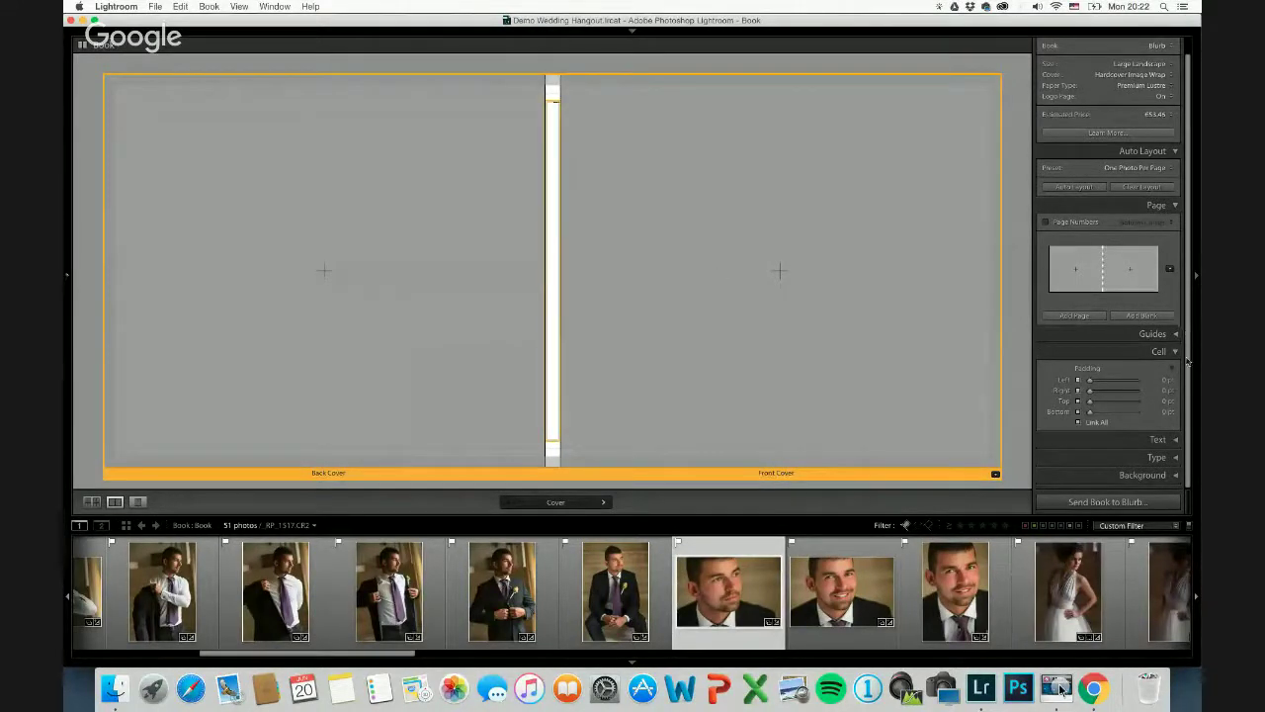
# Expand the Text and Type settings for the cover and look through the available fonts, keeping Myriad Pro.
pyautogui.click(1156, 439)
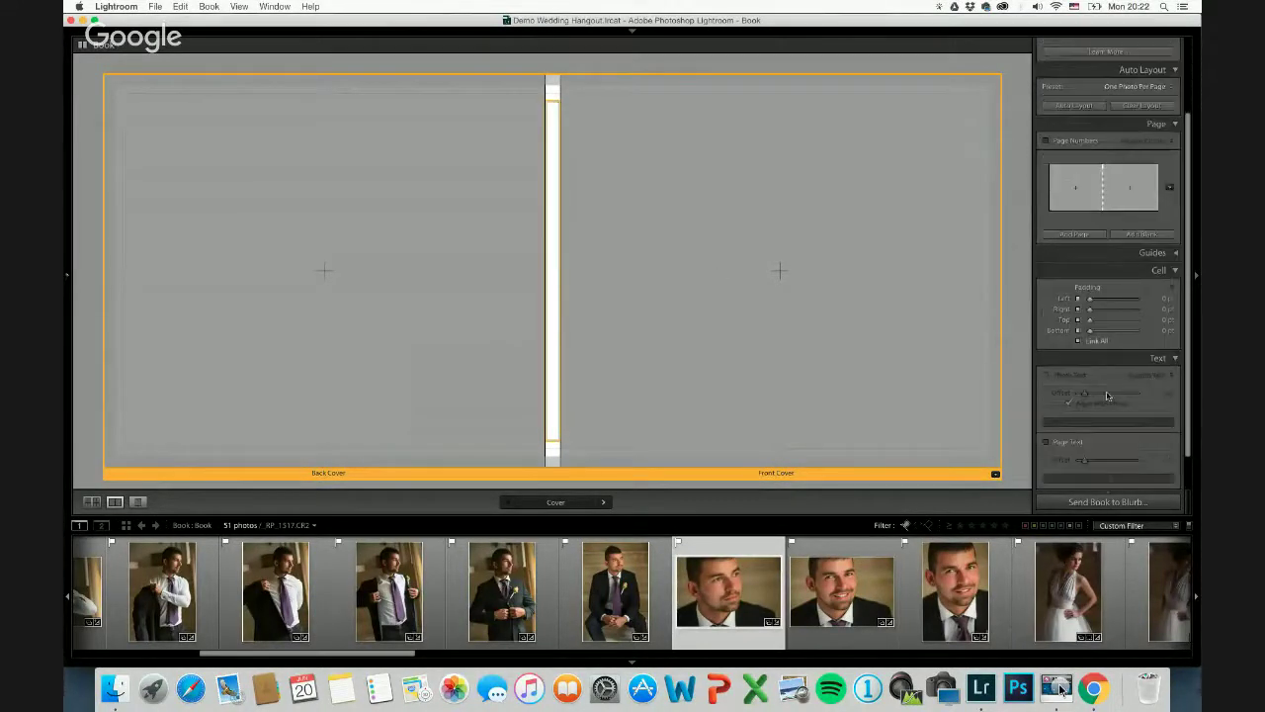
pyautogui.scroll(-5, 1179, 414)
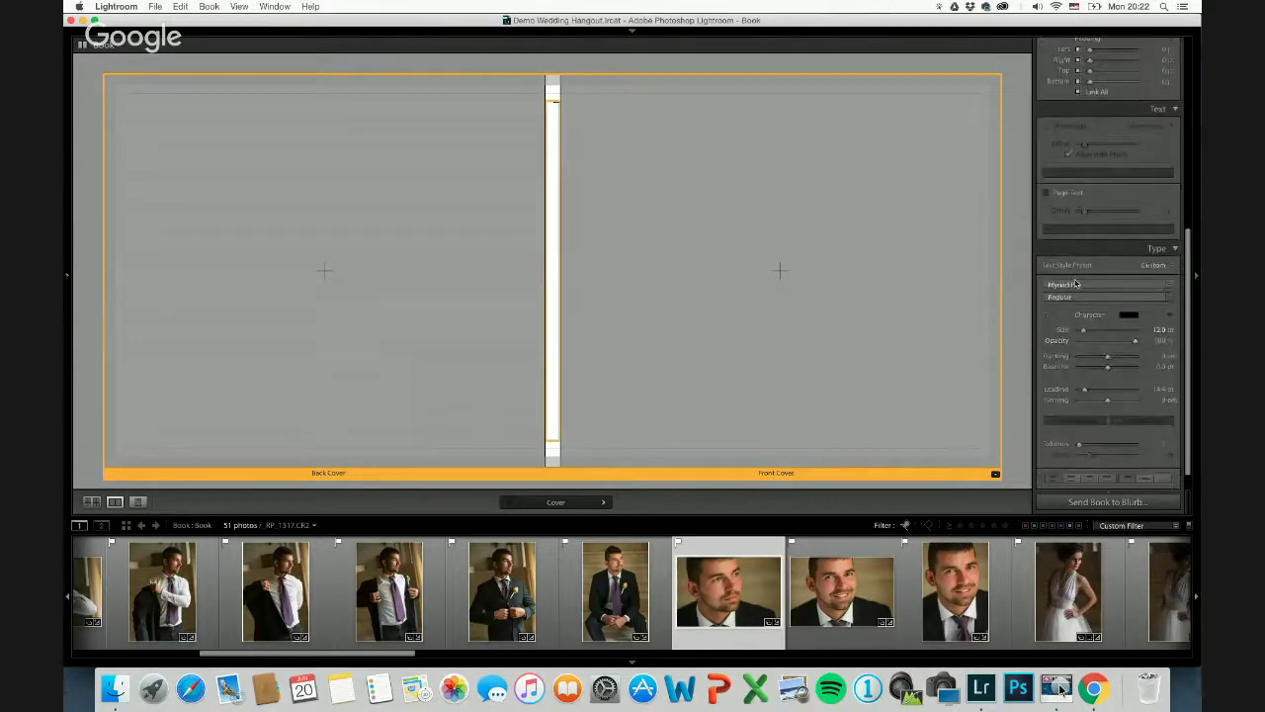
pyautogui.click(1075, 284)
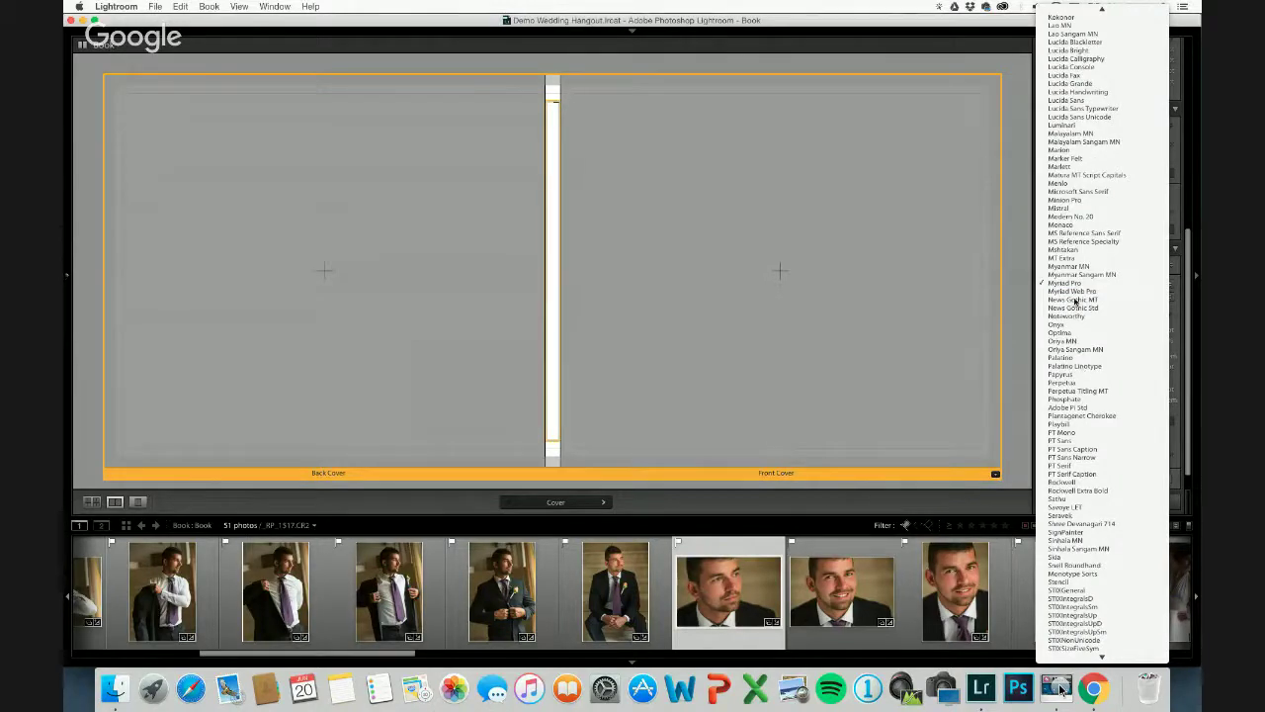
pyautogui.click(1188, 397)
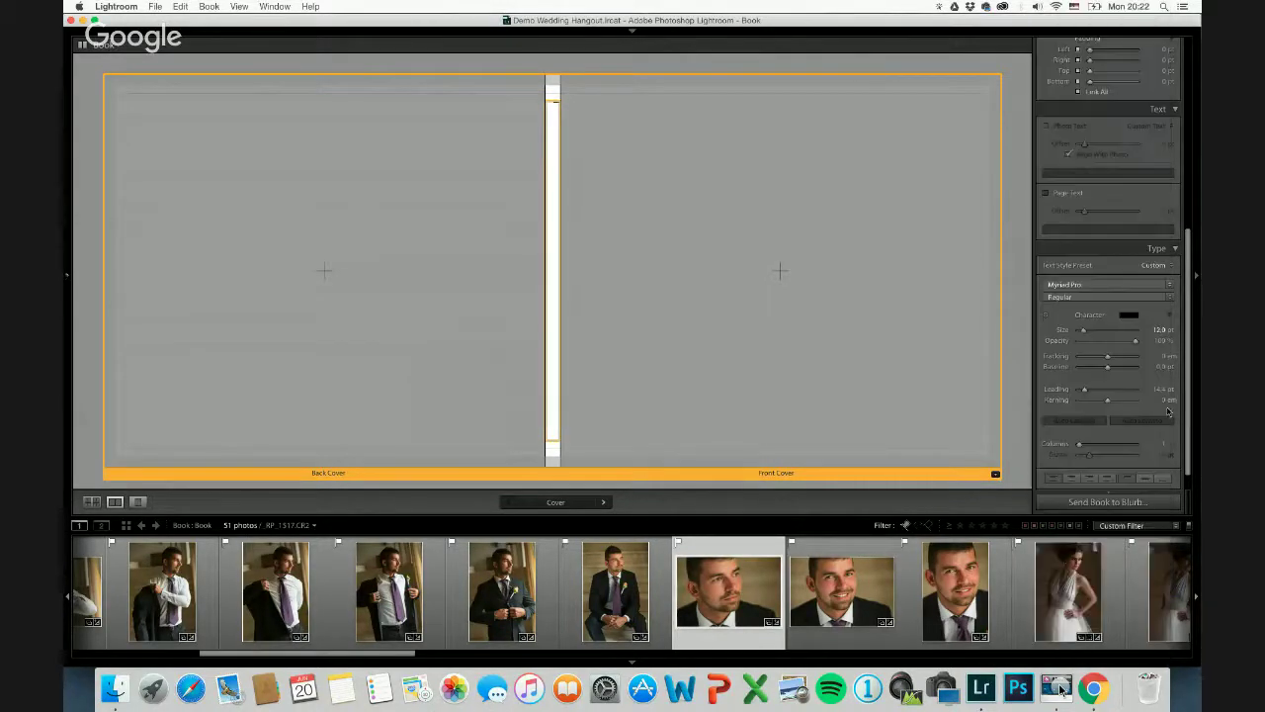
# Write the couple's first names on the book spine in the Zapfino font and centre them along the spine.
pyautogui.click(1101, 286)
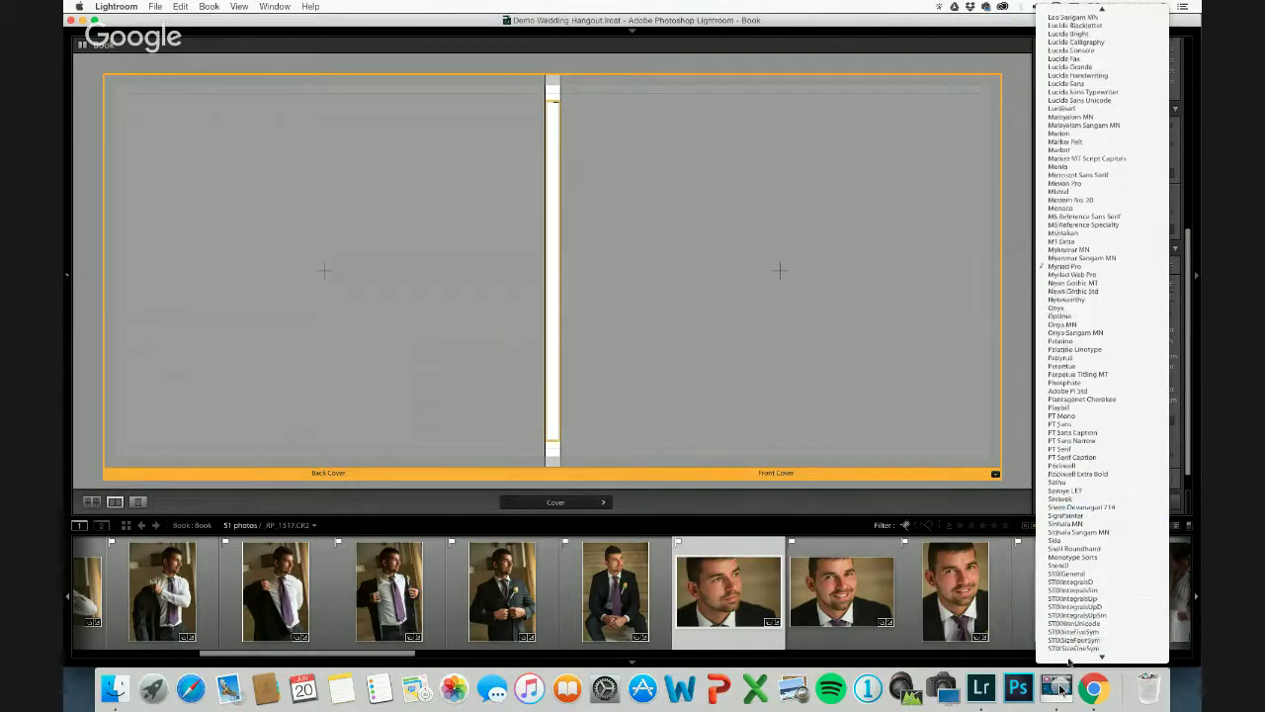
pyautogui.moveTo(1069, 660)
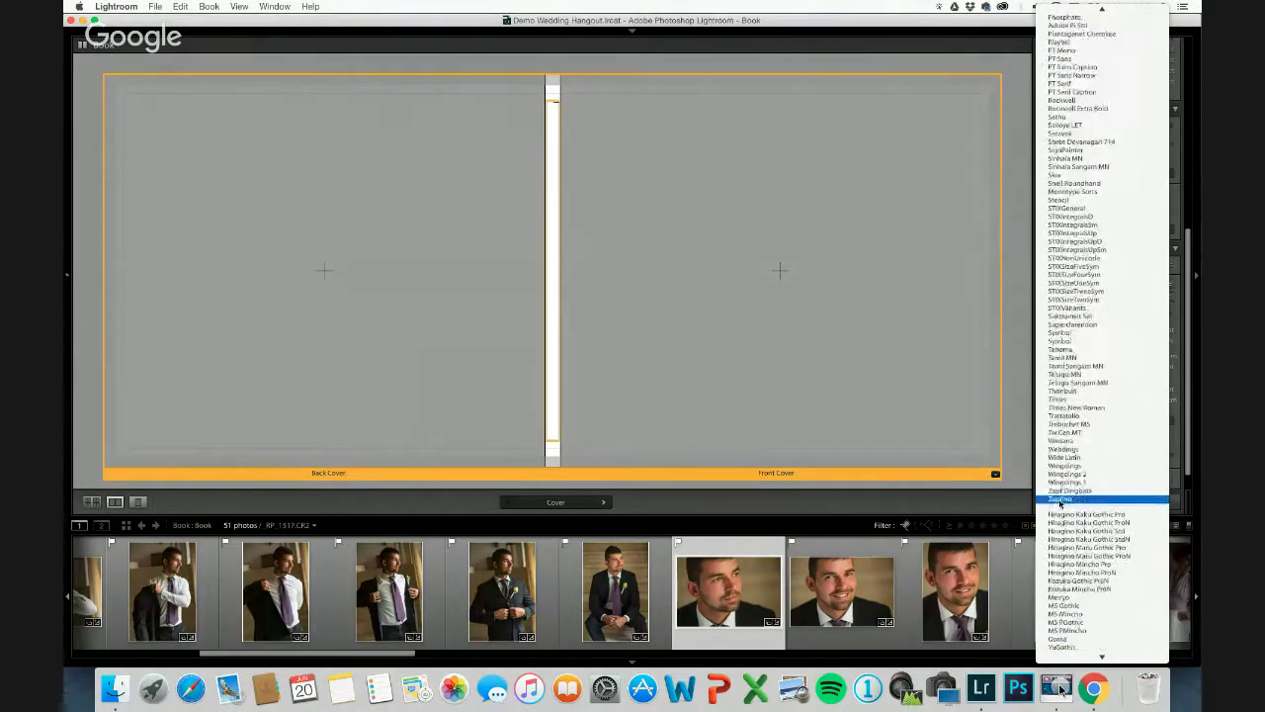
pyautogui.click(1060, 500)
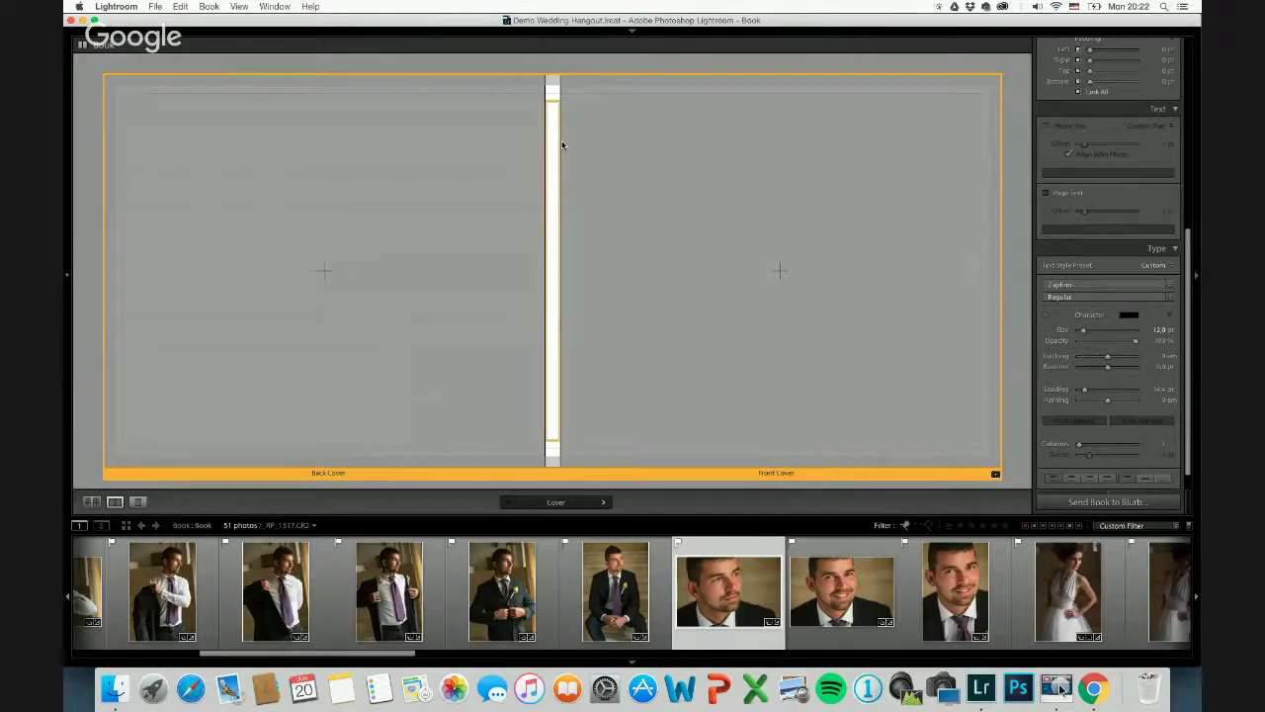
pyautogui.write('Vicki ')
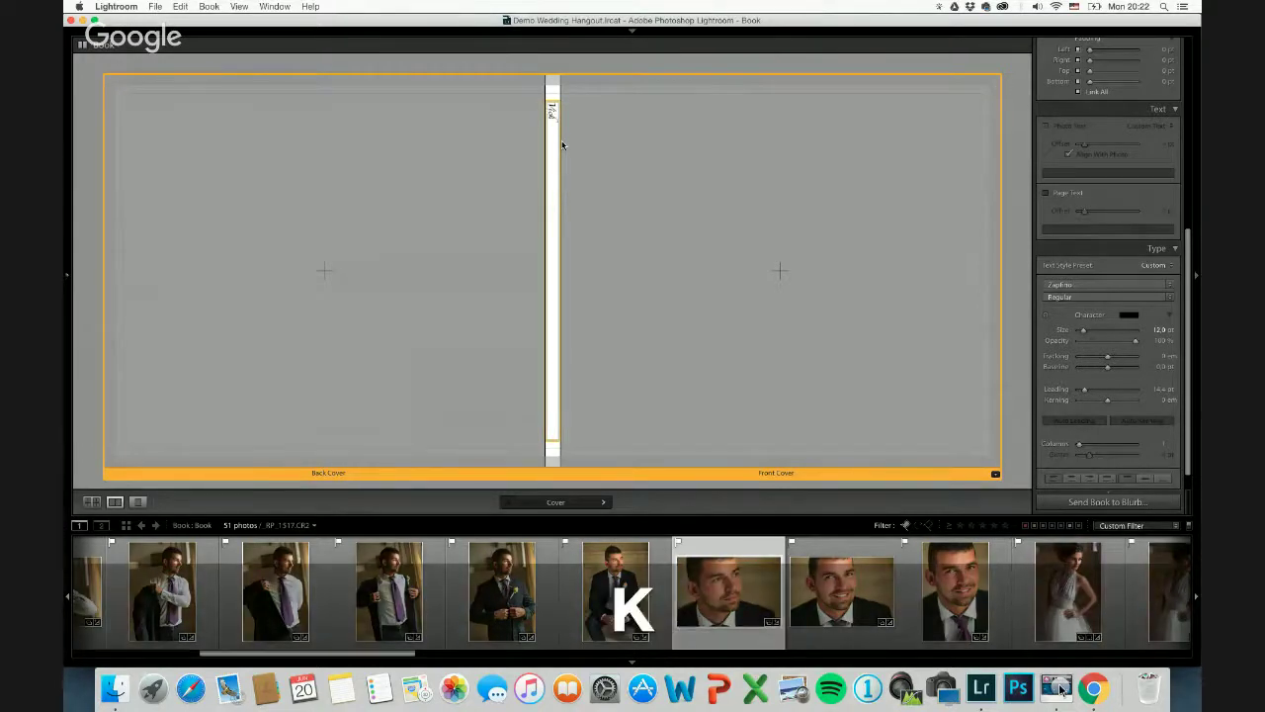
pyautogui.write('& Ba')
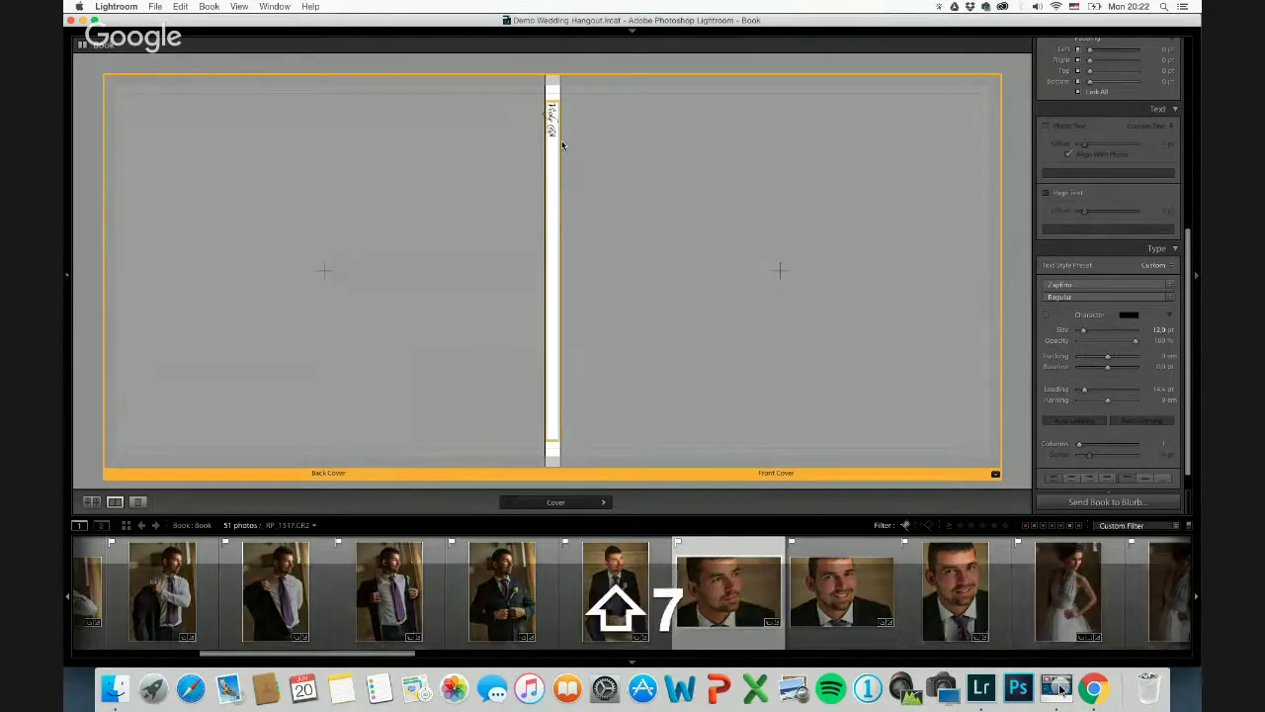
pyautogui.write('rt')
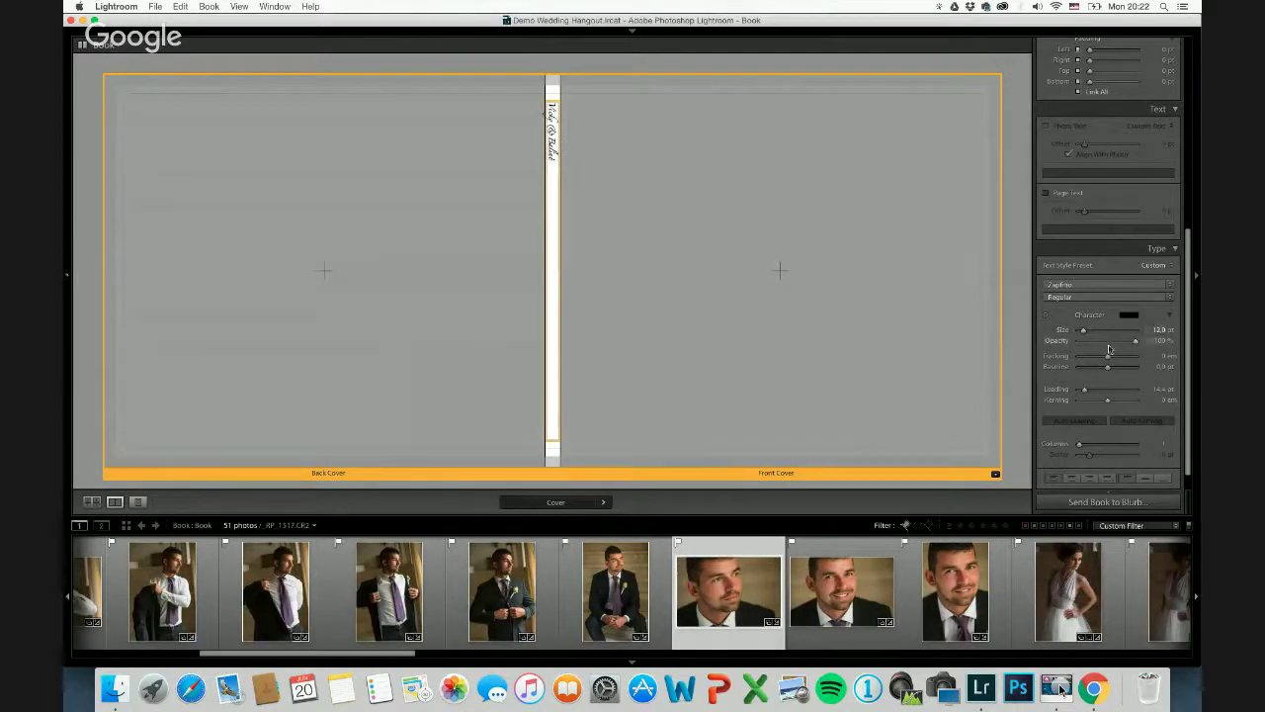
pyautogui.click(1082, 480)
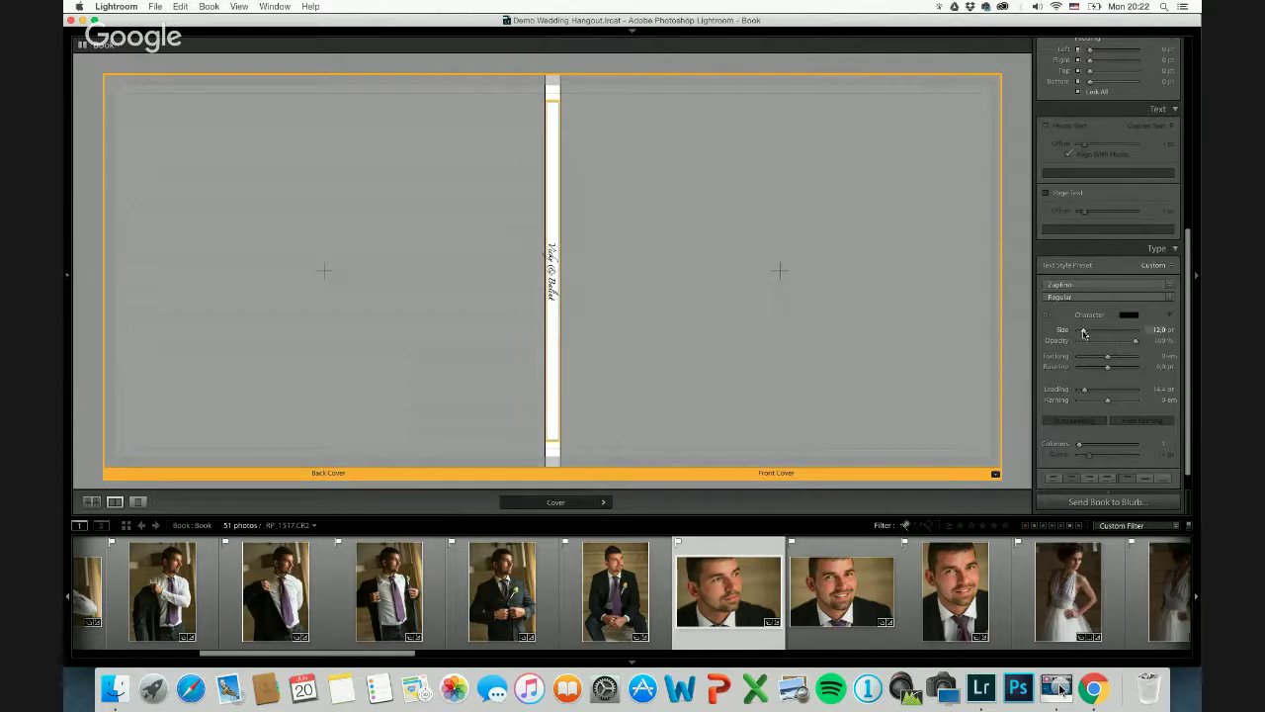
# Reduce the font size of the names on the spine and widen their tracking.
pyautogui.moveTo(1084, 334); pyautogui.dragTo(1083, 334)
pyautogui.moveTo(1085, 334); pyautogui.dragTo(1082, 334)
pyautogui.moveTo(551, 240); pyautogui.dragTo(560, 293)
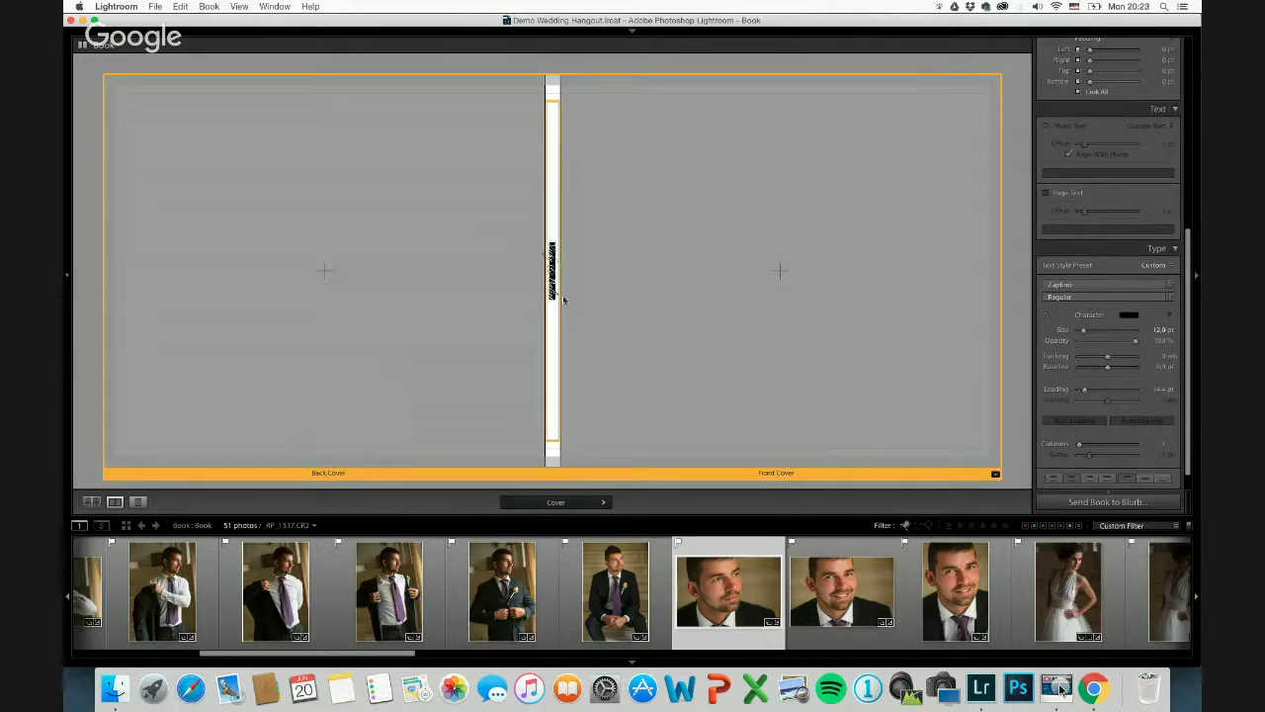
pyautogui.moveTo(1083, 331); pyautogui.dragTo(1128, 358)
pyautogui.click(1012, 345)
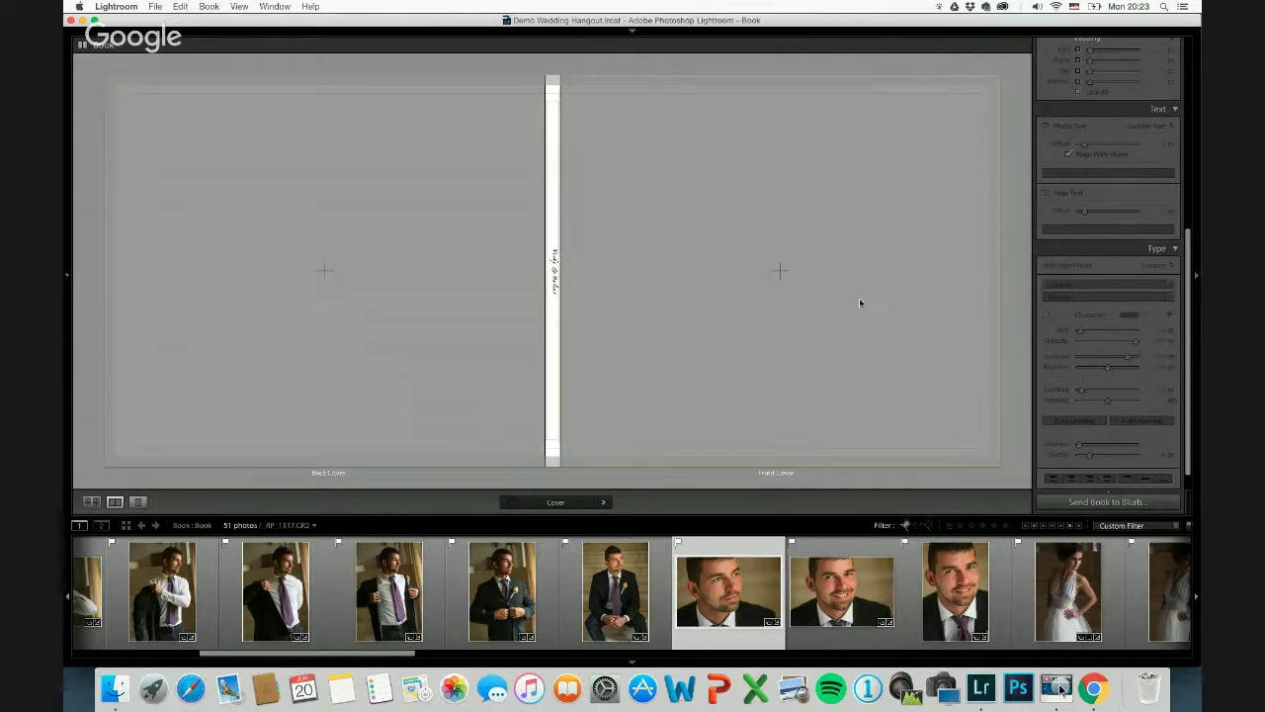
# Switch the book to multi-page view and check the viewer questions in the Google Hangouts broadcast window.
pyautogui.press('super+e')
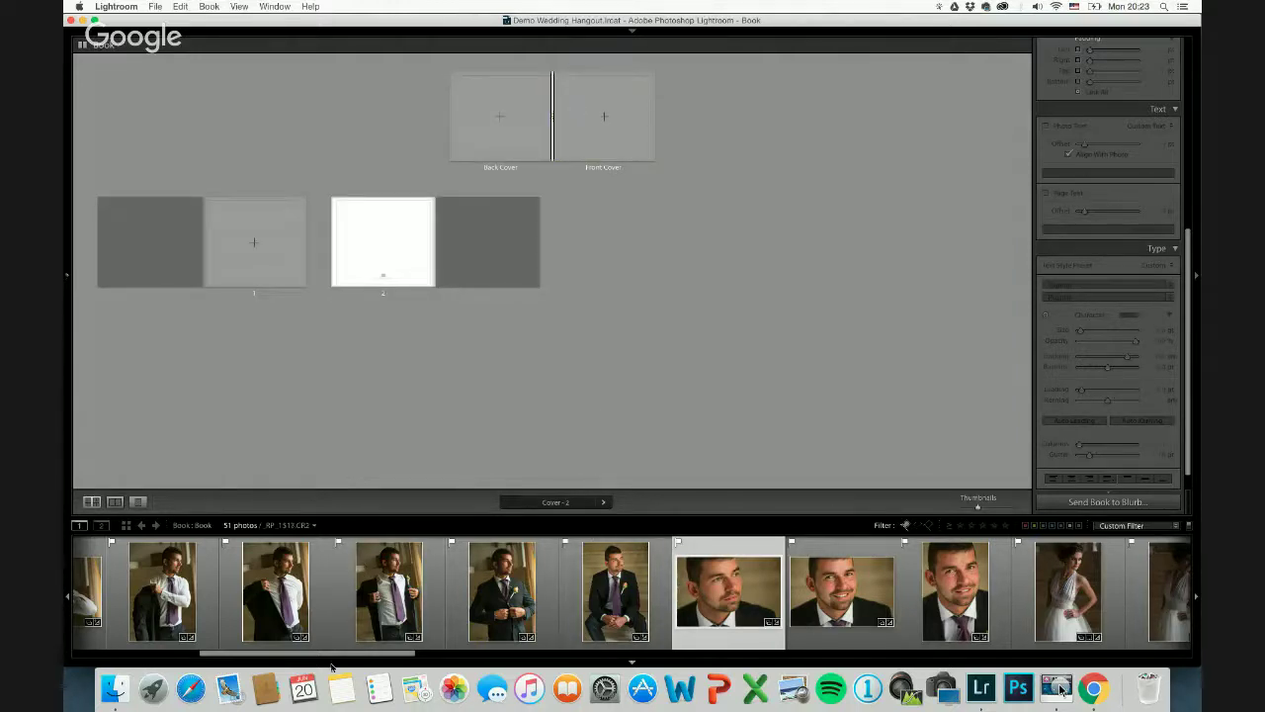
pyautogui.moveTo(336, 660); pyautogui.dragTo(1077, 695)
pyautogui.click(1063, 690)
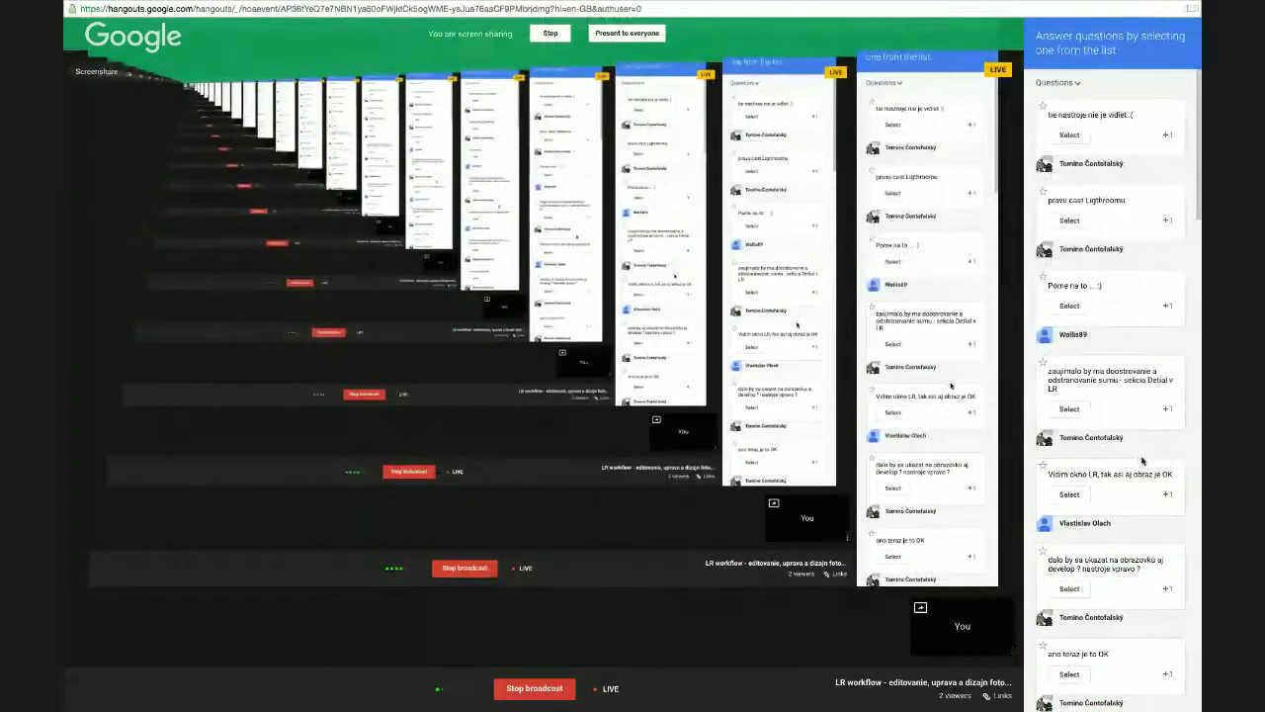
pyautogui.press('super+Tab')
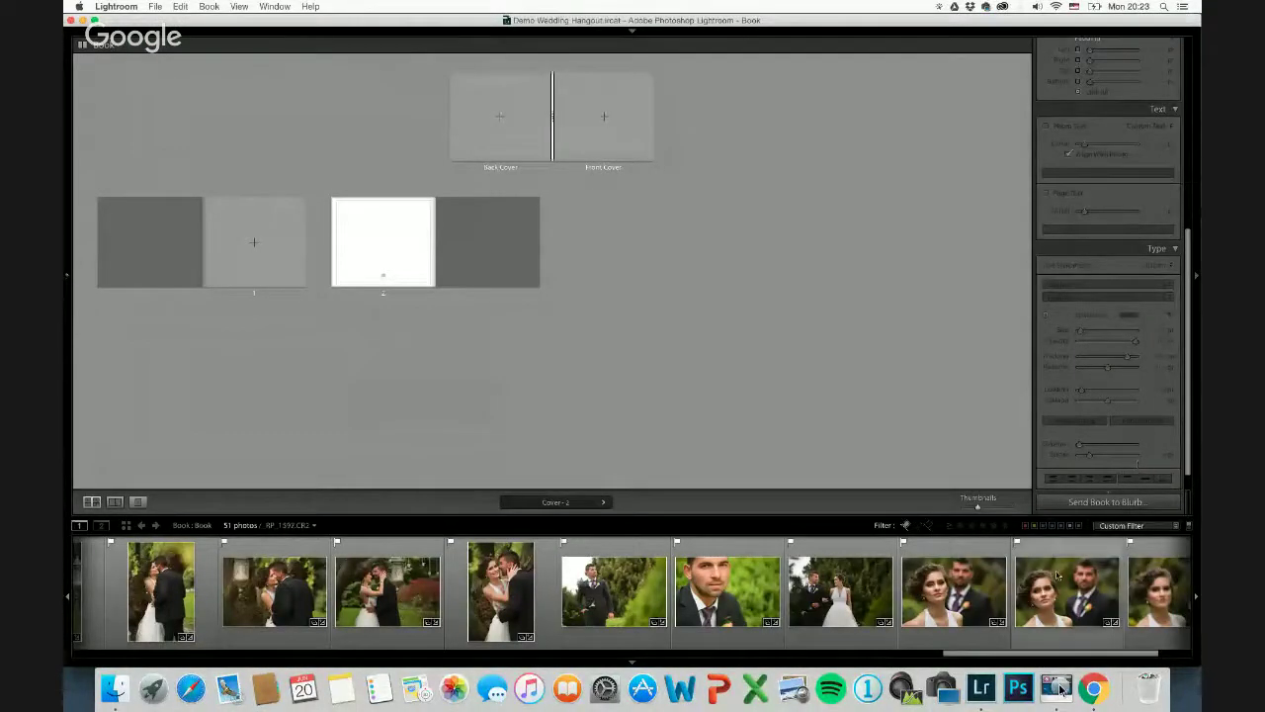
# Place the couple's close embrace photo _RP_1569.CR2 on the front cover and the couple's photo _RP_1587.CR2 on the back cover.
pyautogui.moveTo(1028, 656); pyautogui.dragTo(989, 671)
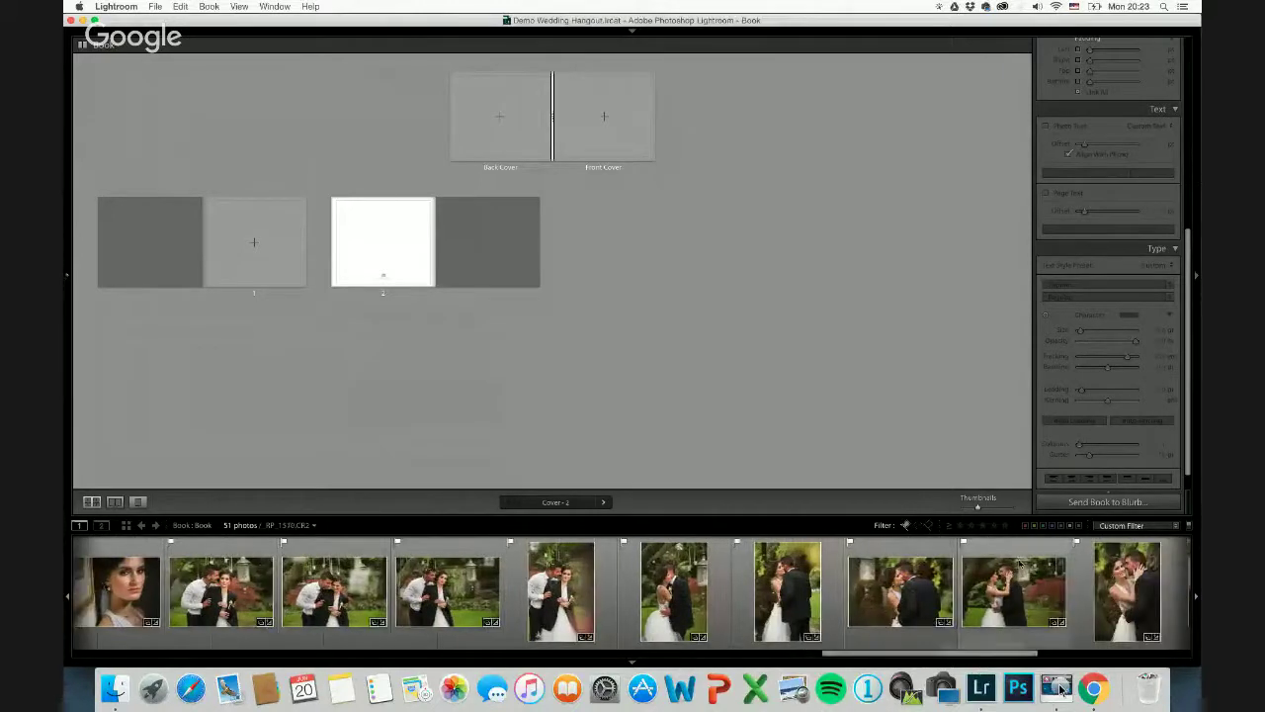
pyautogui.click(904, 550)
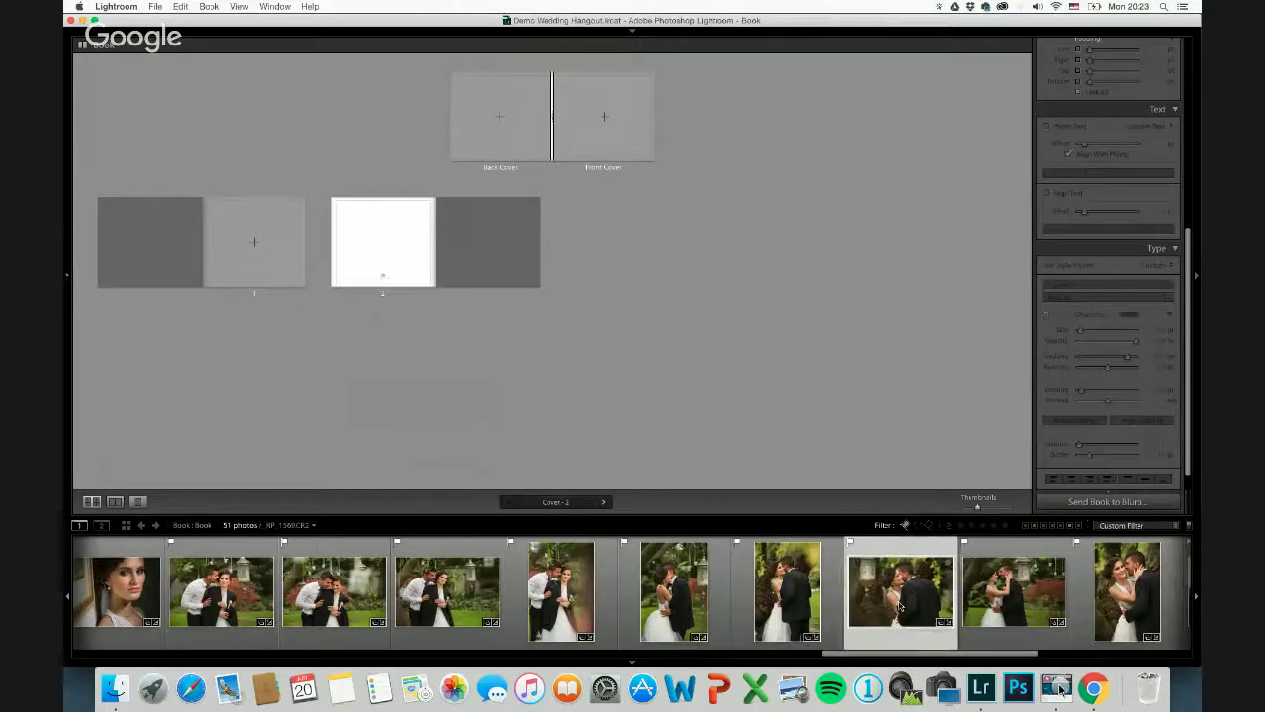
pyautogui.moveTo(899, 604); pyautogui.dragTo(623, 129)
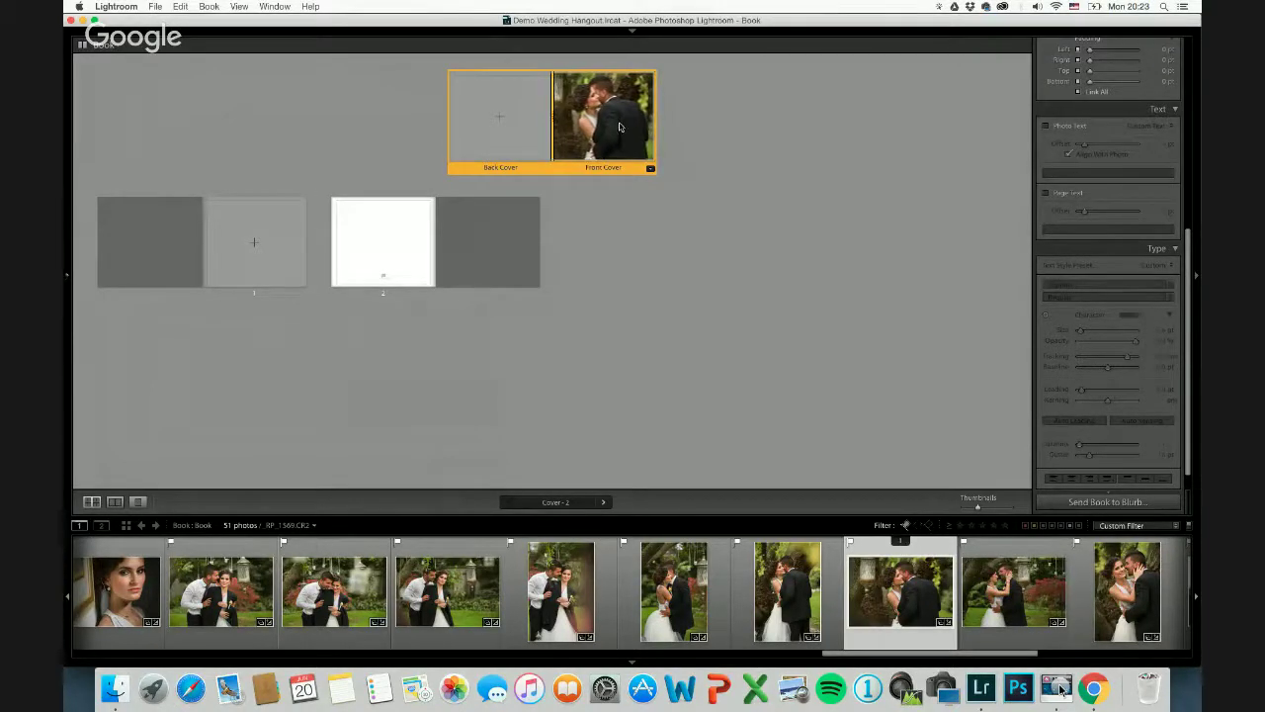
pyautogui.click(619, 126)
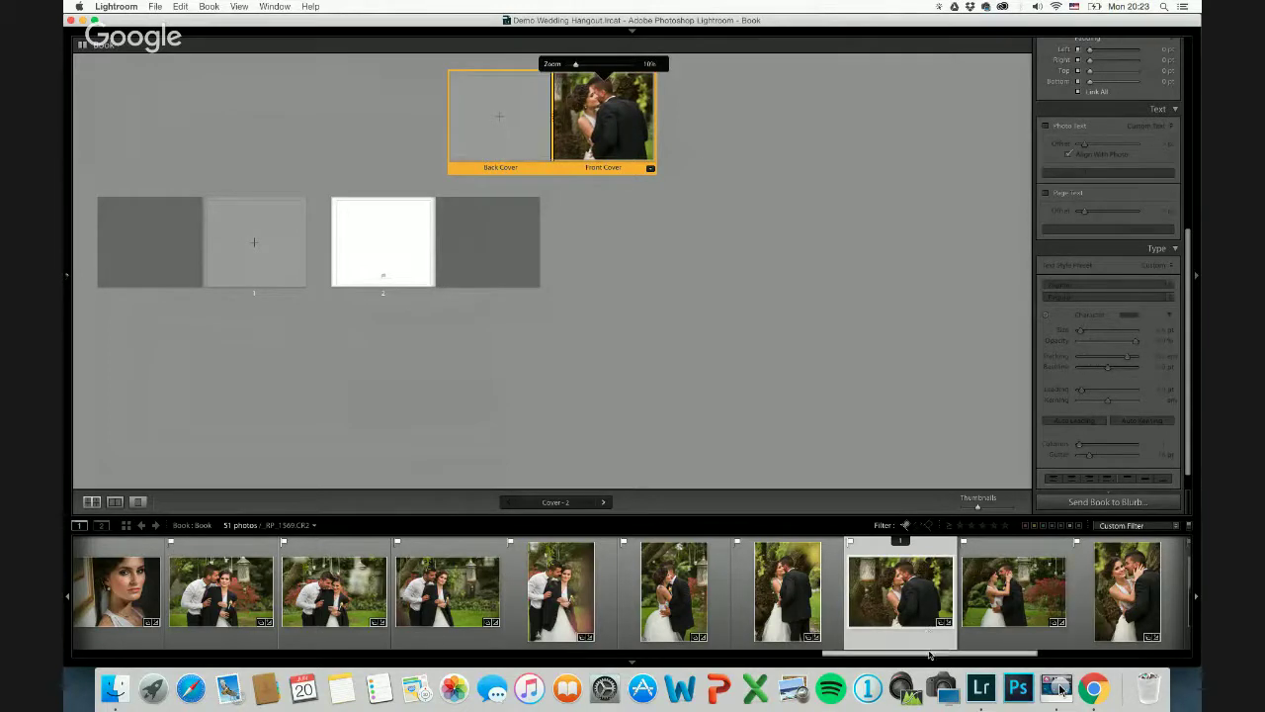
pyautogui.moveTo(945, 659); pyautogui.dragTo(1038, 659)
pyautogui.moveTo(1008, 610); pyautogui.dragTo(531, 149)
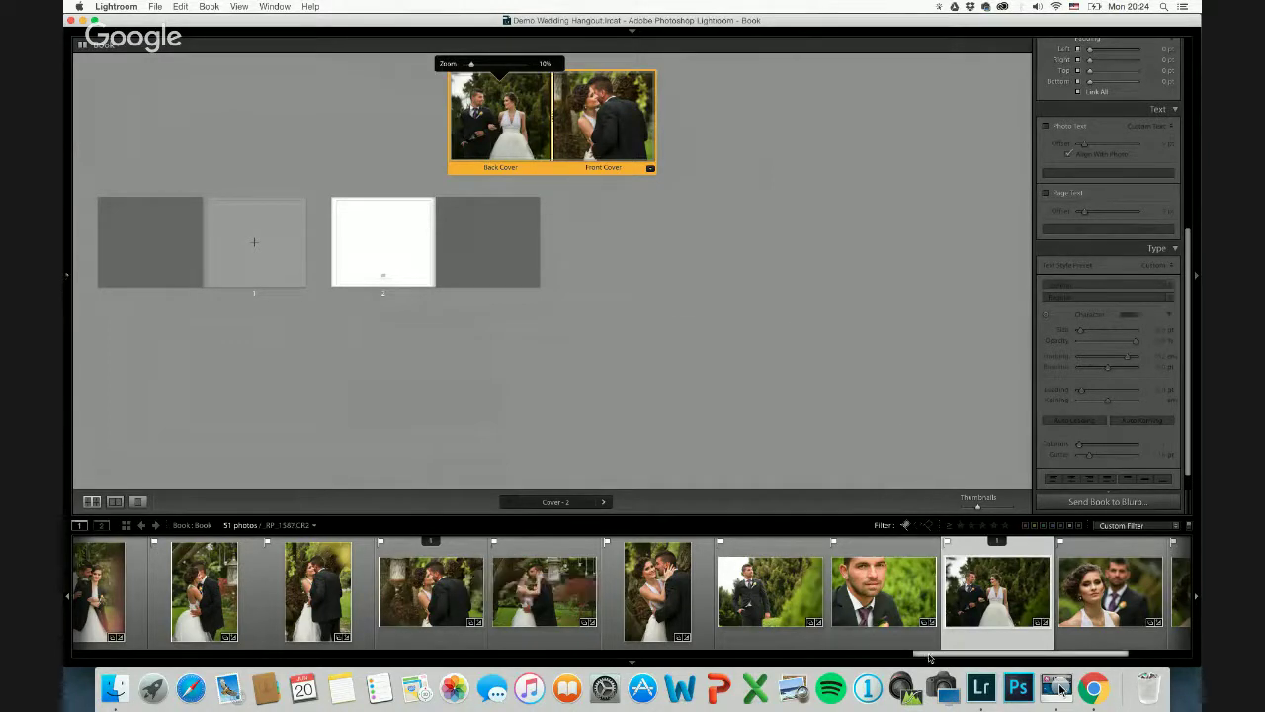
# Place the bride's soft portrait _RP_1543.CR2 on page 1 of the book.
pyautogui.moveTo(929, 657)
pyautogui.mouseDown()
pyautogui.moveTo(97, 654)
pyautogui.moveTo(907, 654)
pyautogui.mouseUp()
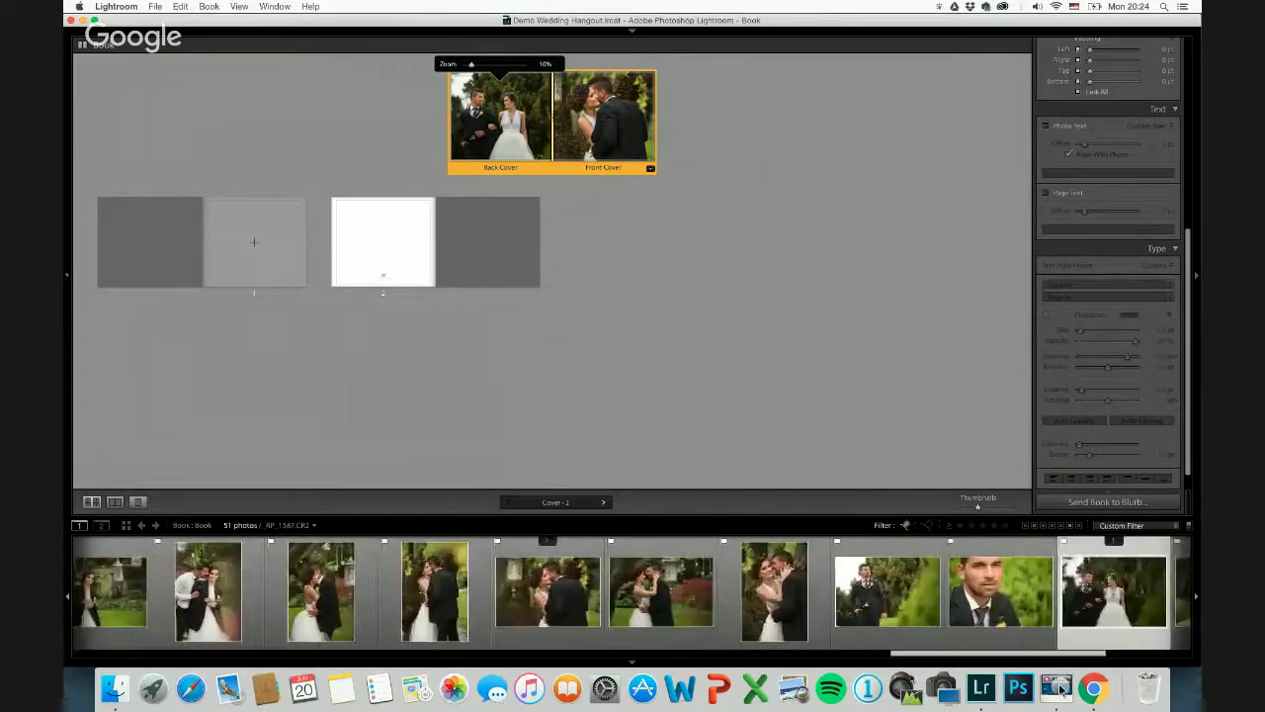
pyautogui.hscroll(-10, 413, 593)
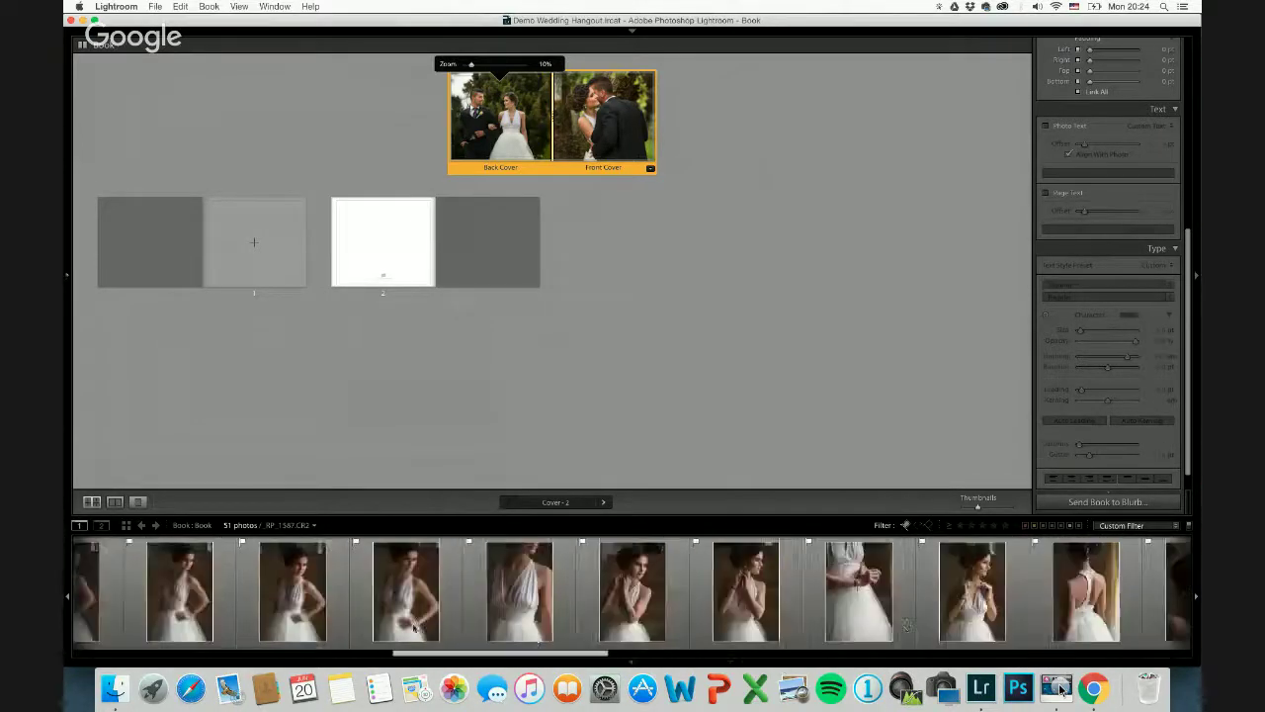
pyautogui.moveTo(413, 654); pyautogui.dragTo(577, 658)
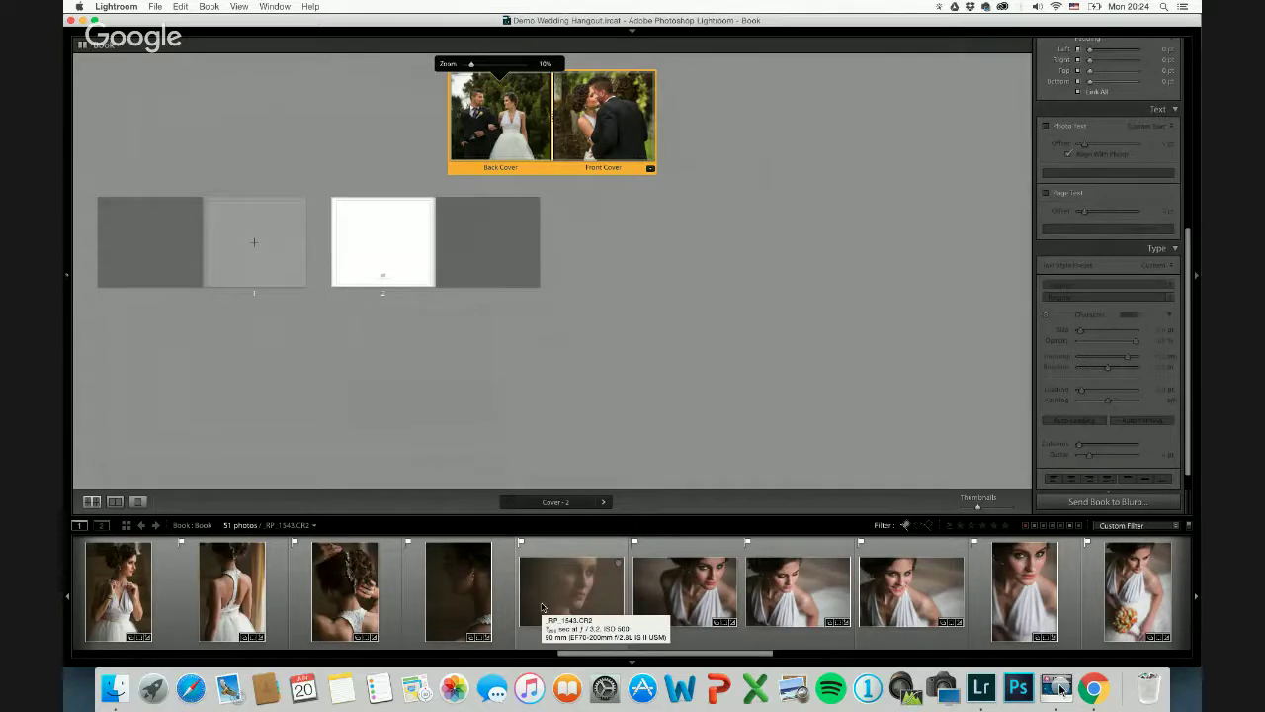
pyautogui.press('super+Tab')
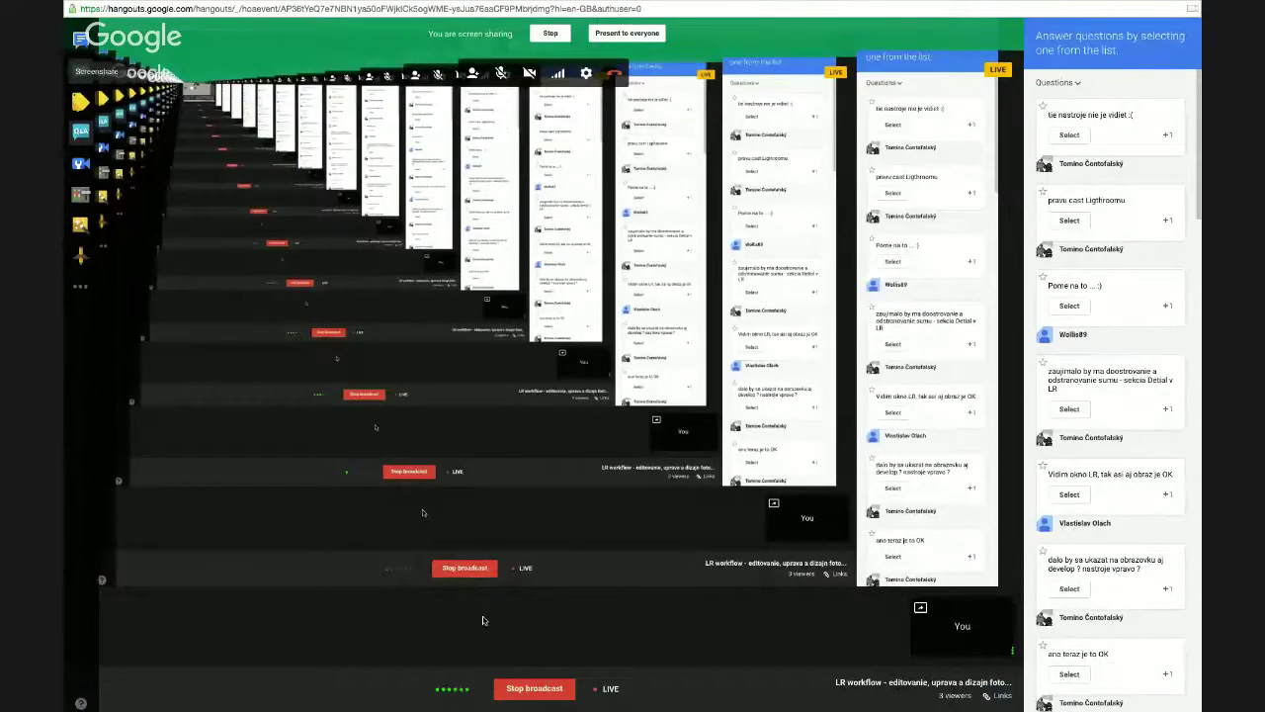
pyautogui.press('super+Tab')
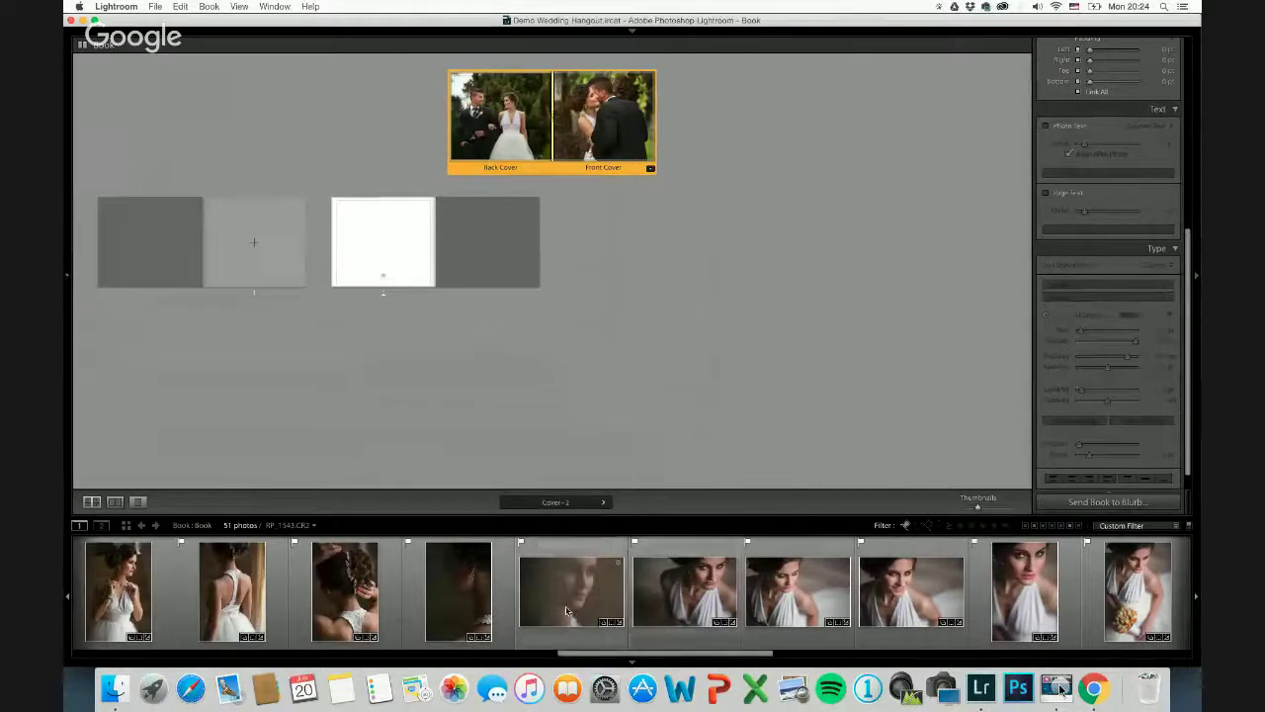
pyautogui.moveTo(579, 601); pyautogui.dragTo(263, 243)
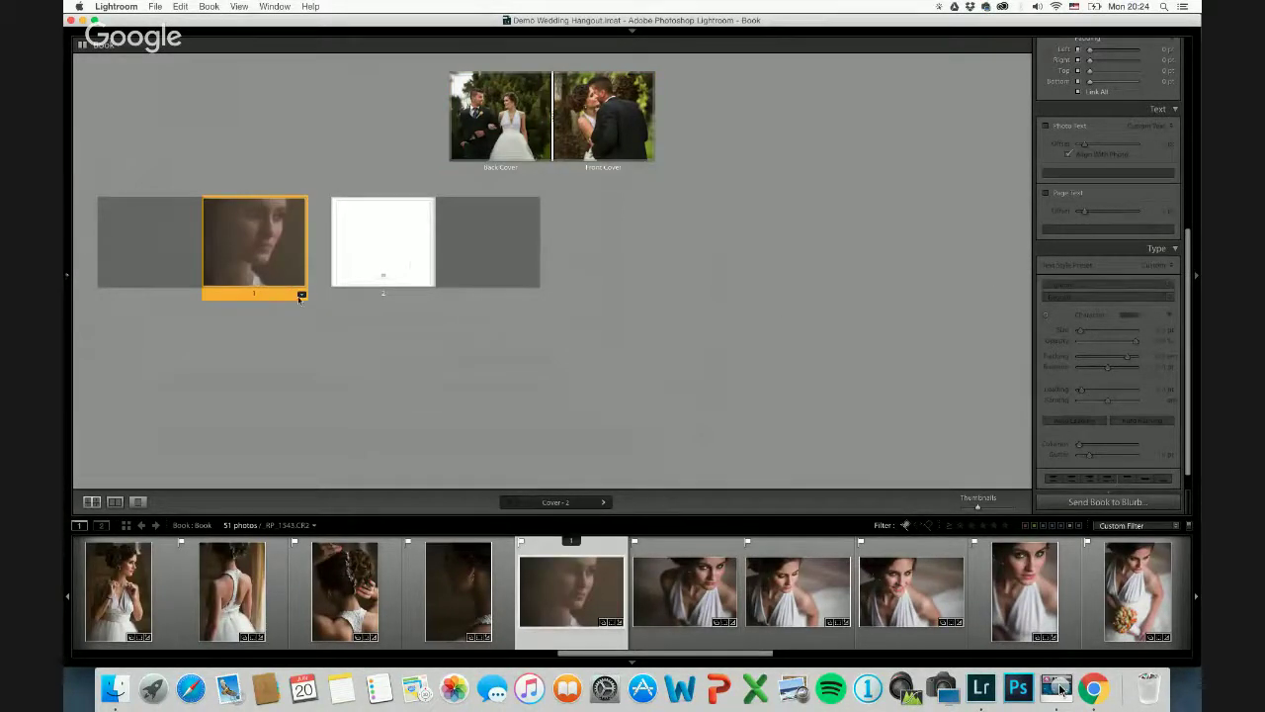
# Show page 1 in spread view and change it to the 1 Photo layout with full page width and white bands above and below.
pyautogui.click(115, 502)
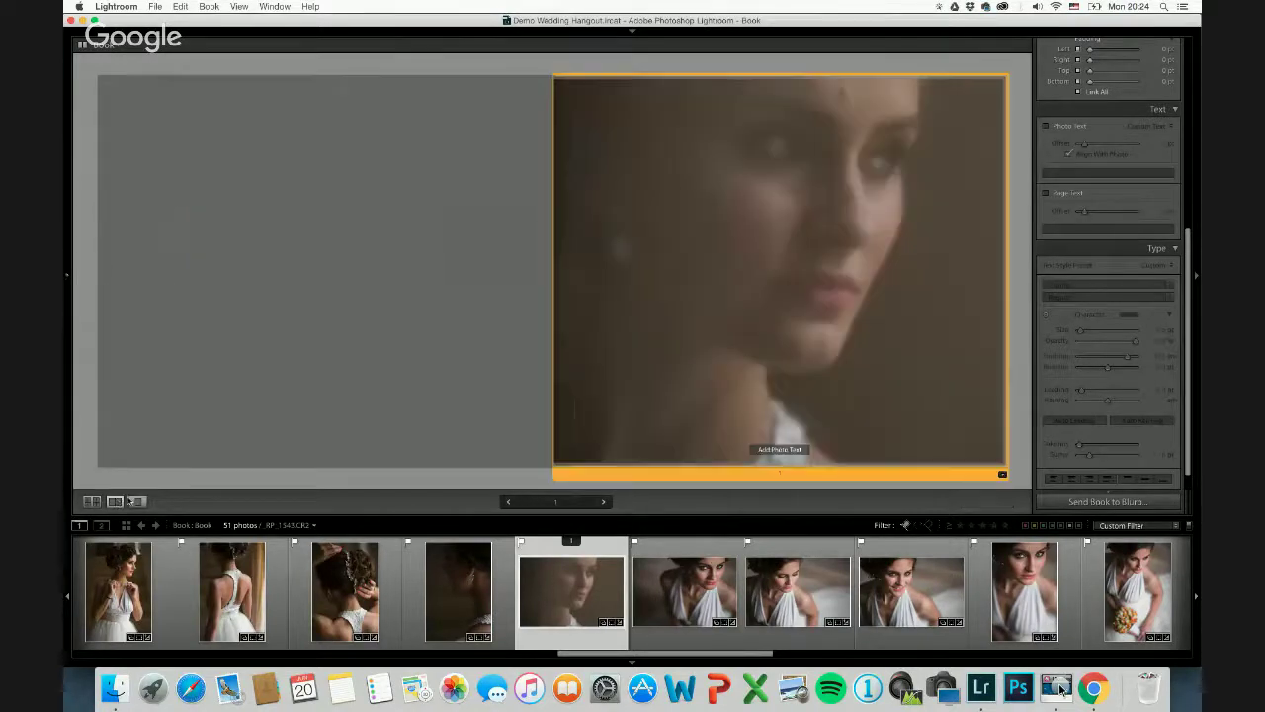
pyautogui.click(1002, 475)
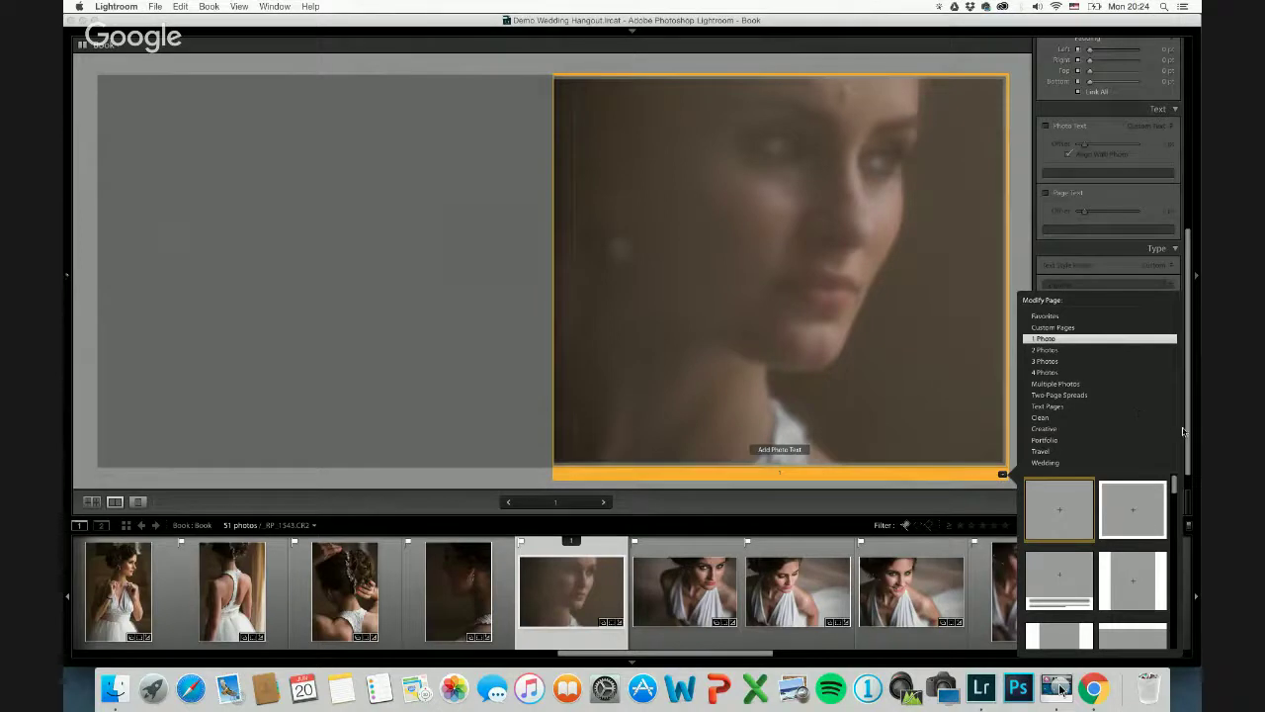
pyautogui.scroll(-1, 1147, 444)
pyautogui.click(1002, 476)
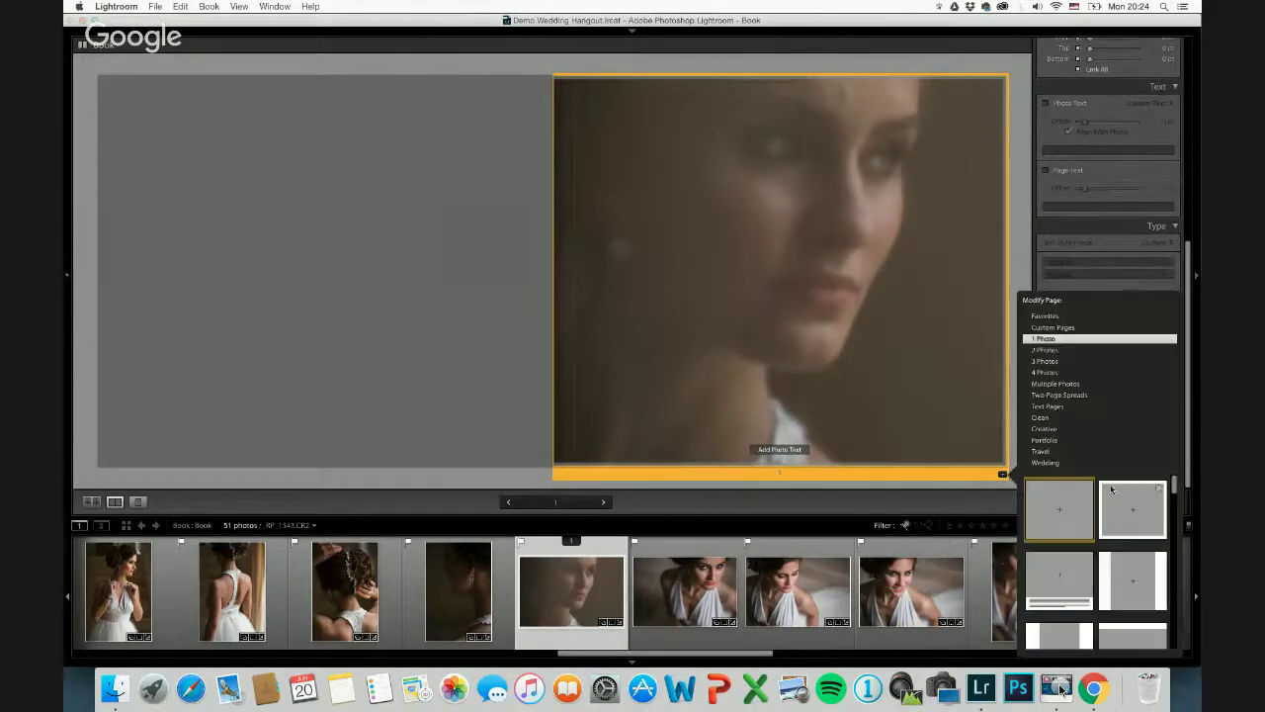
pyautogui.click(1189, 477)
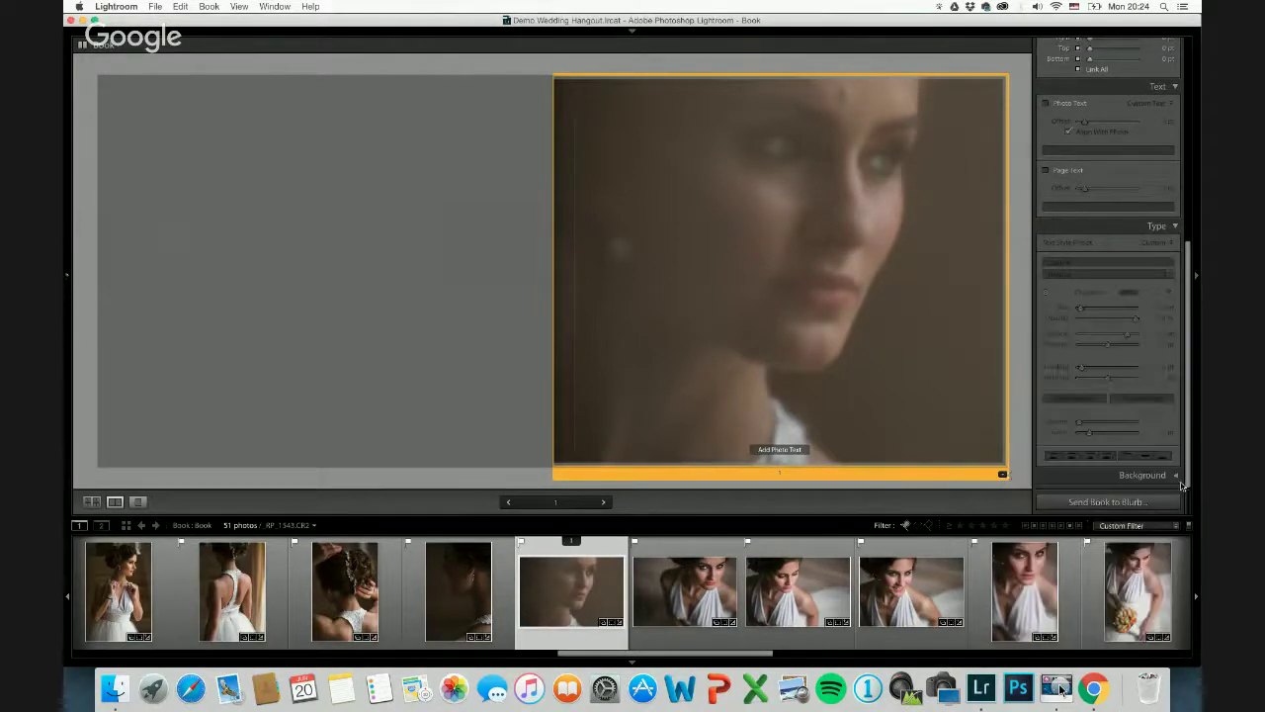
pyautogui.click(1002, 475)
pyautogui.scroll(-5, 1169, 494)
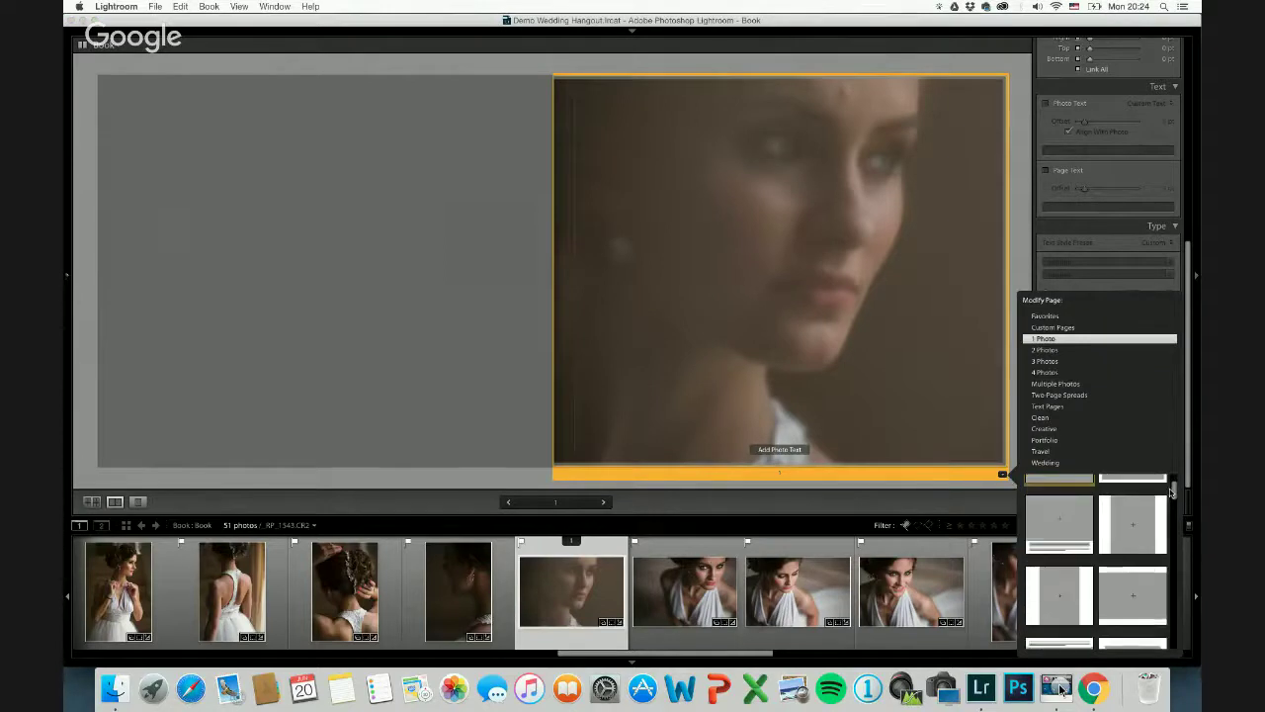
pyautogui.scroll(-5, 1171, 501)
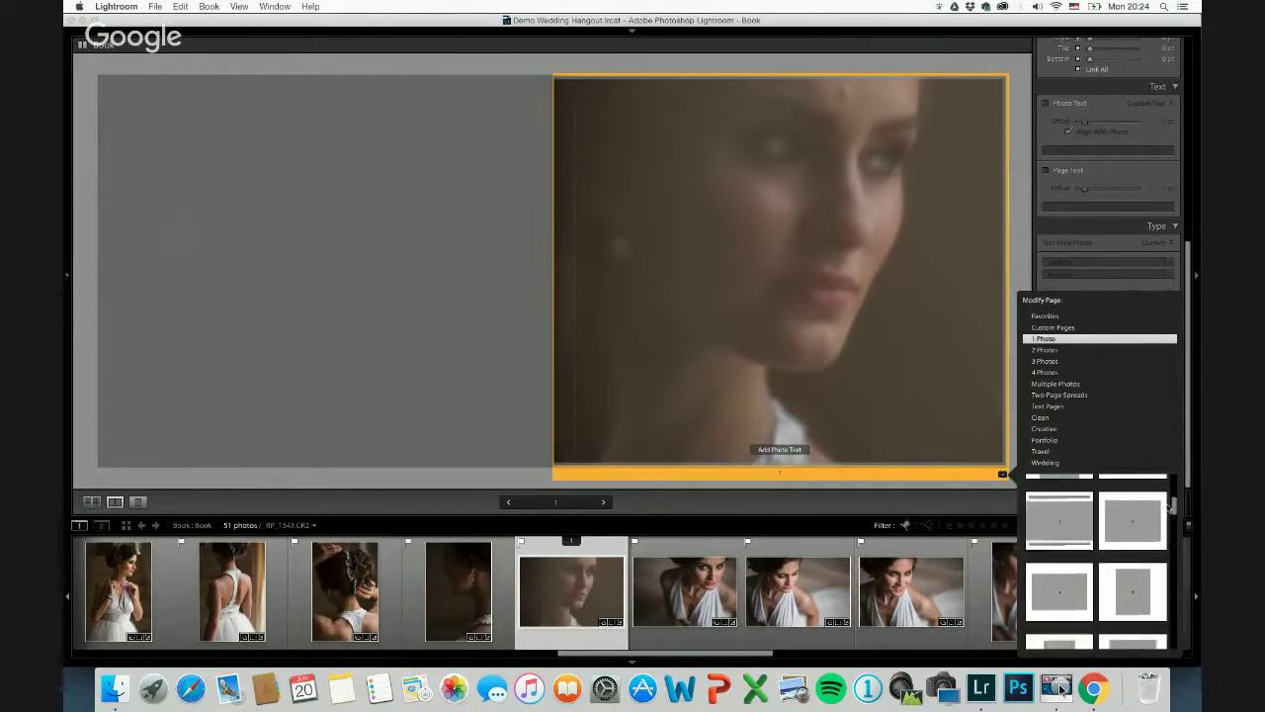
pyautogui.scroll(1, 1134, 534)
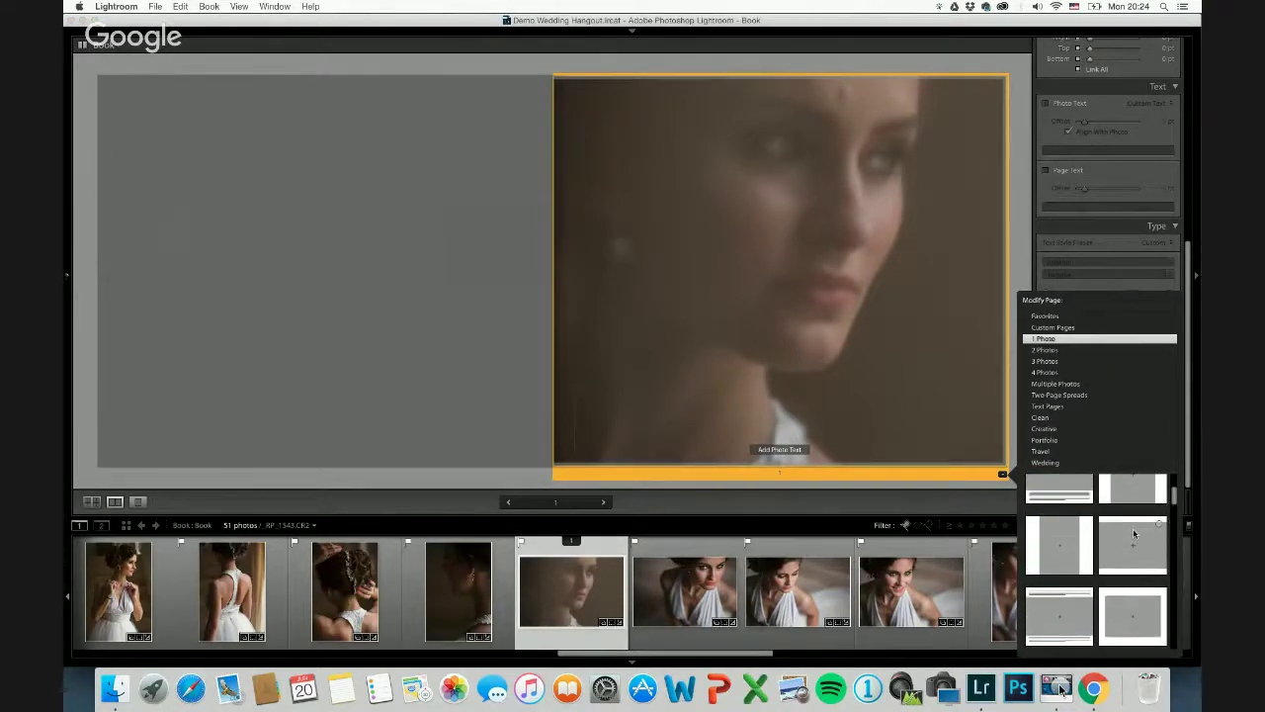
pyautogui.click(1133, 534)
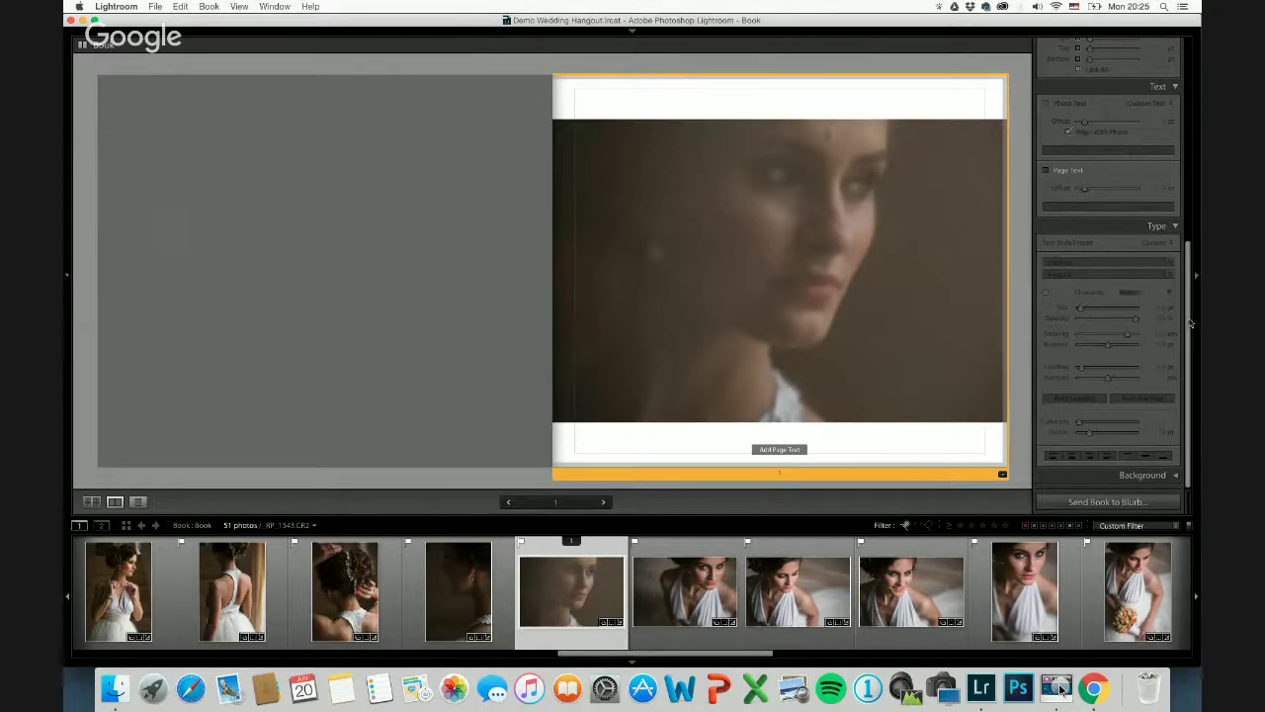
# Pad the page 1 photo cell by about 59 pt at the top and 88 pt at the bottom, and shift the photo down within it.
pyautogui.scroll(5, 1102, 245)
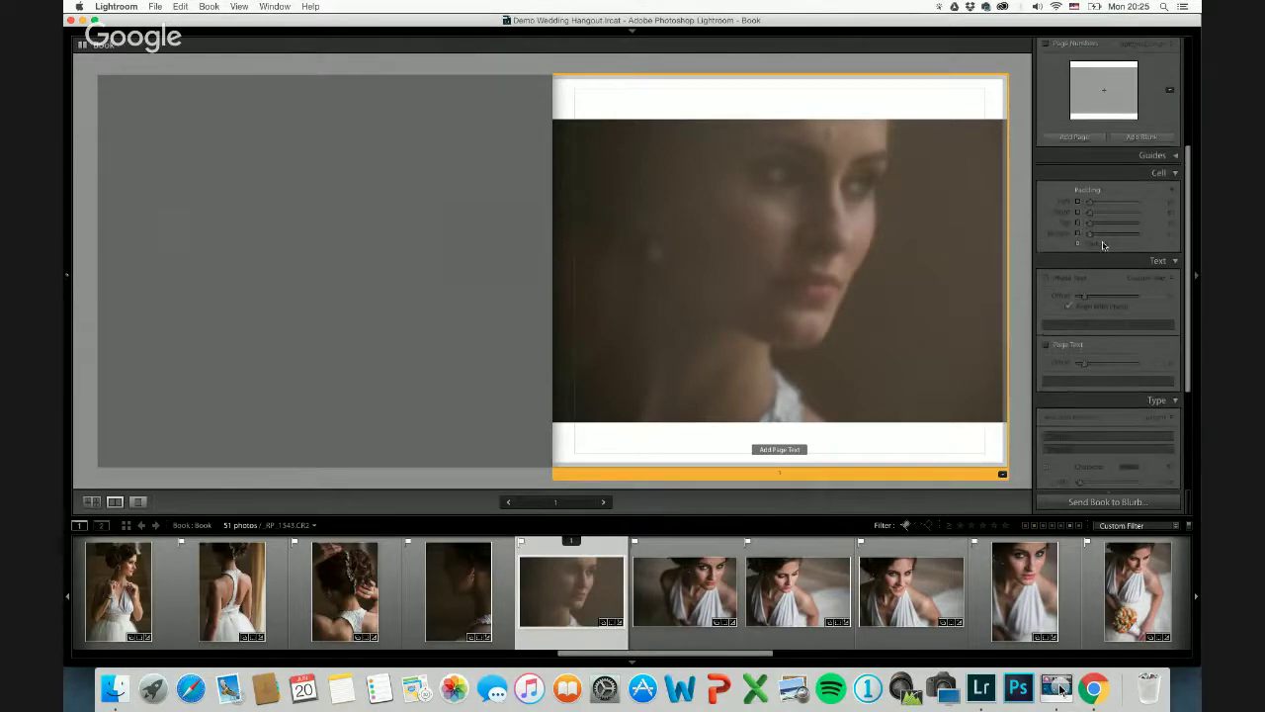
pyautogui.click(985, 172)
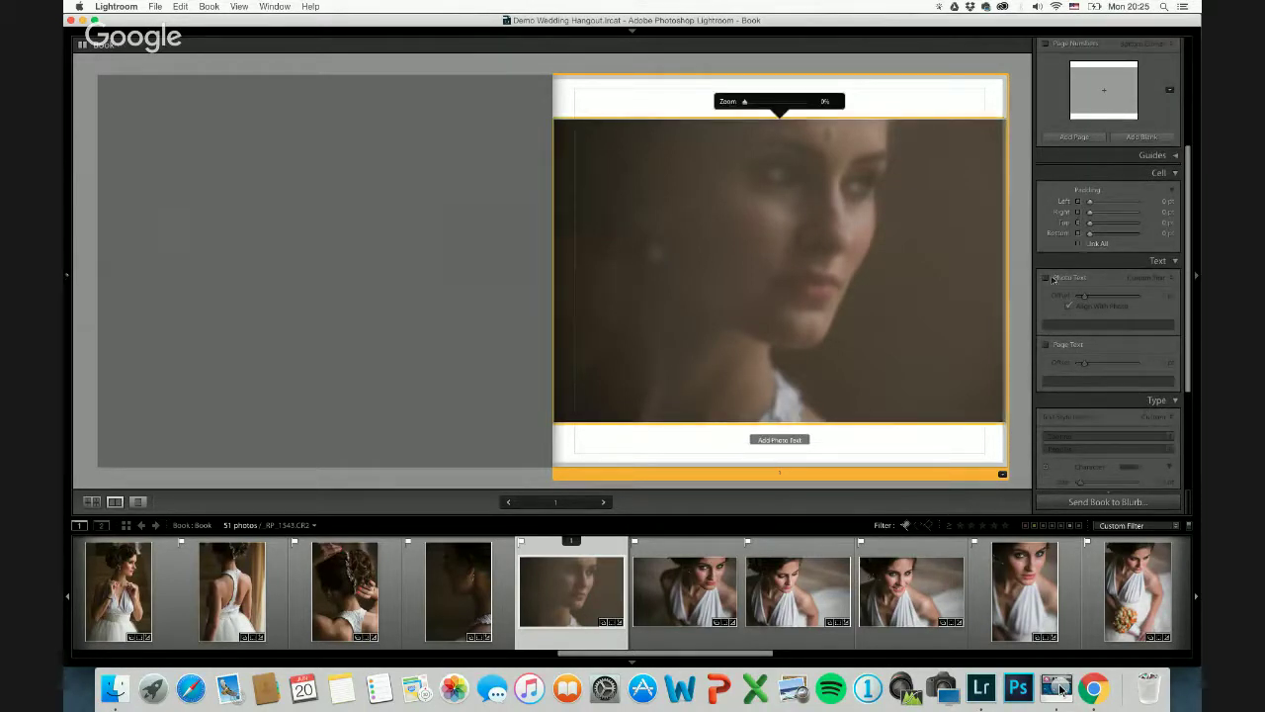
pyautogui.moveTo(809, 119); pyautogui.dragTo(811, 149)
pyautogui.moveTo(725, 421); pyautogui.dragTo(736, 381)
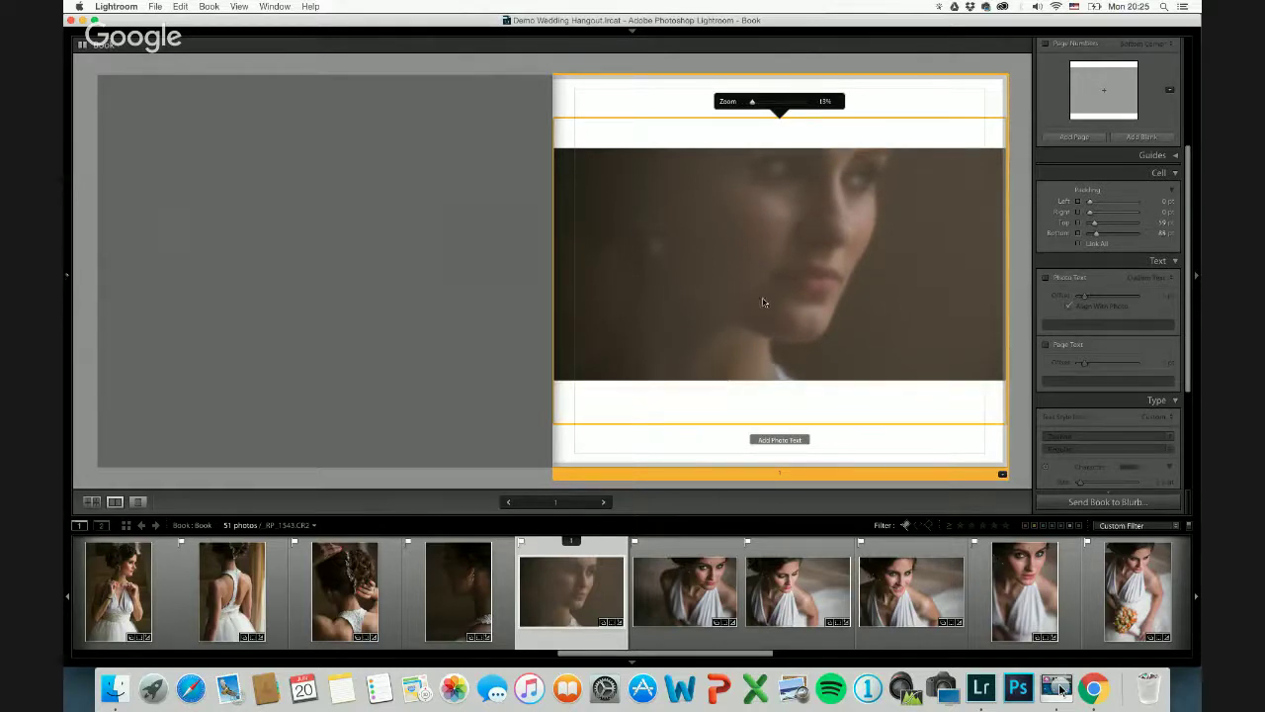
pyautogui.moveTo(763, 241); pyautogui.dragTo(764, 261)
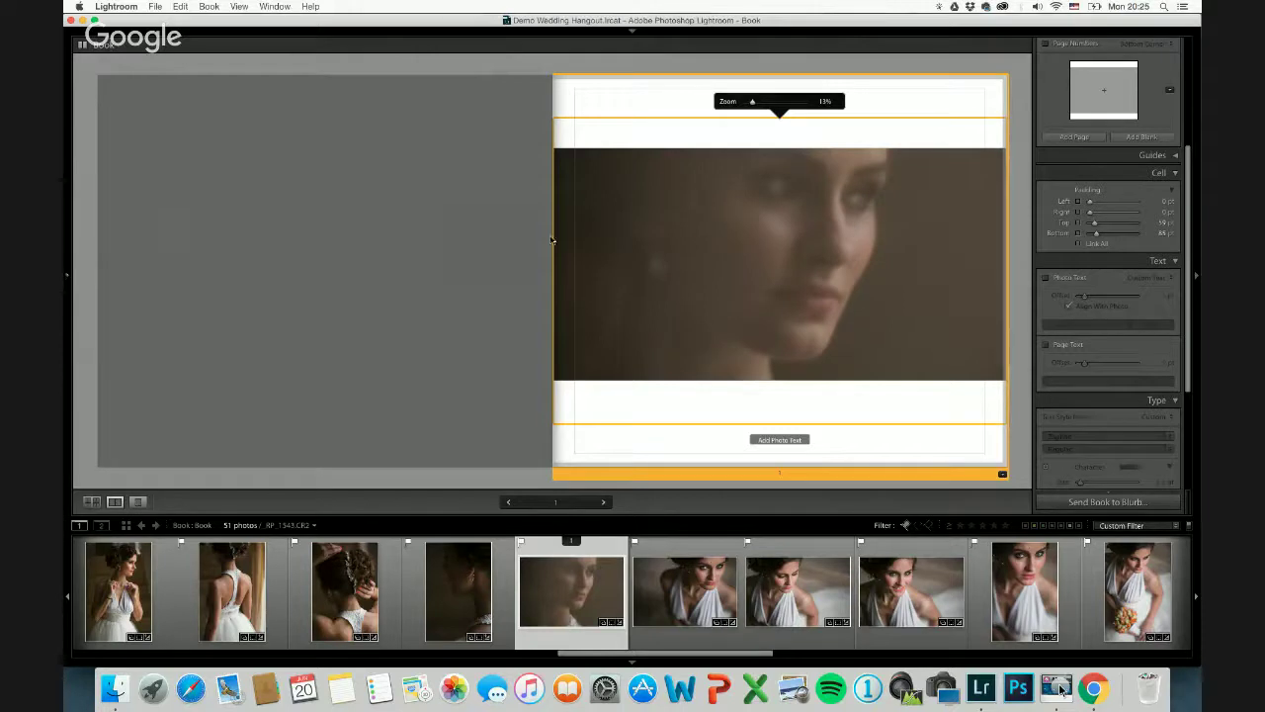
# Pad the page 1 photo cell by about 46 pt on the left and 47 pt on the right, then return to the multi-page view.
pyautogui.moveTo(554, 237); pyautogui.dragTo(575, 237)
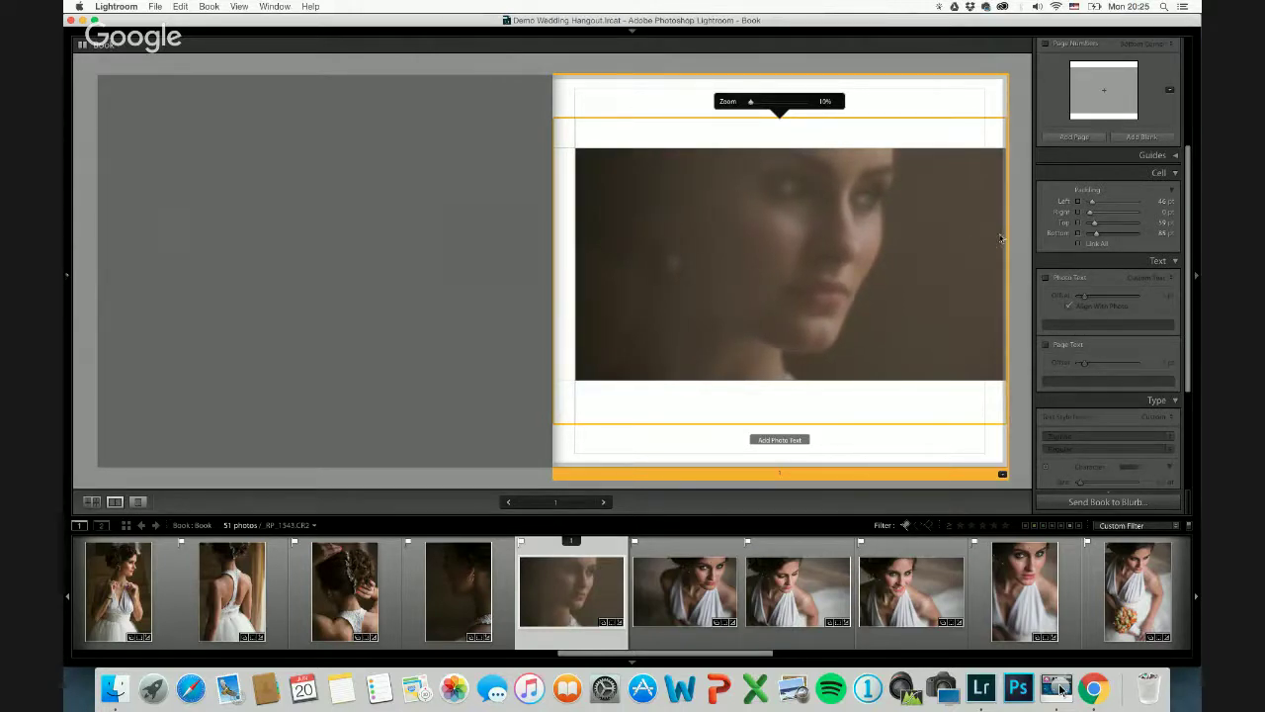
pyautogui.moveTo(1002, 236); pyautogui.dragTo(984, 235)
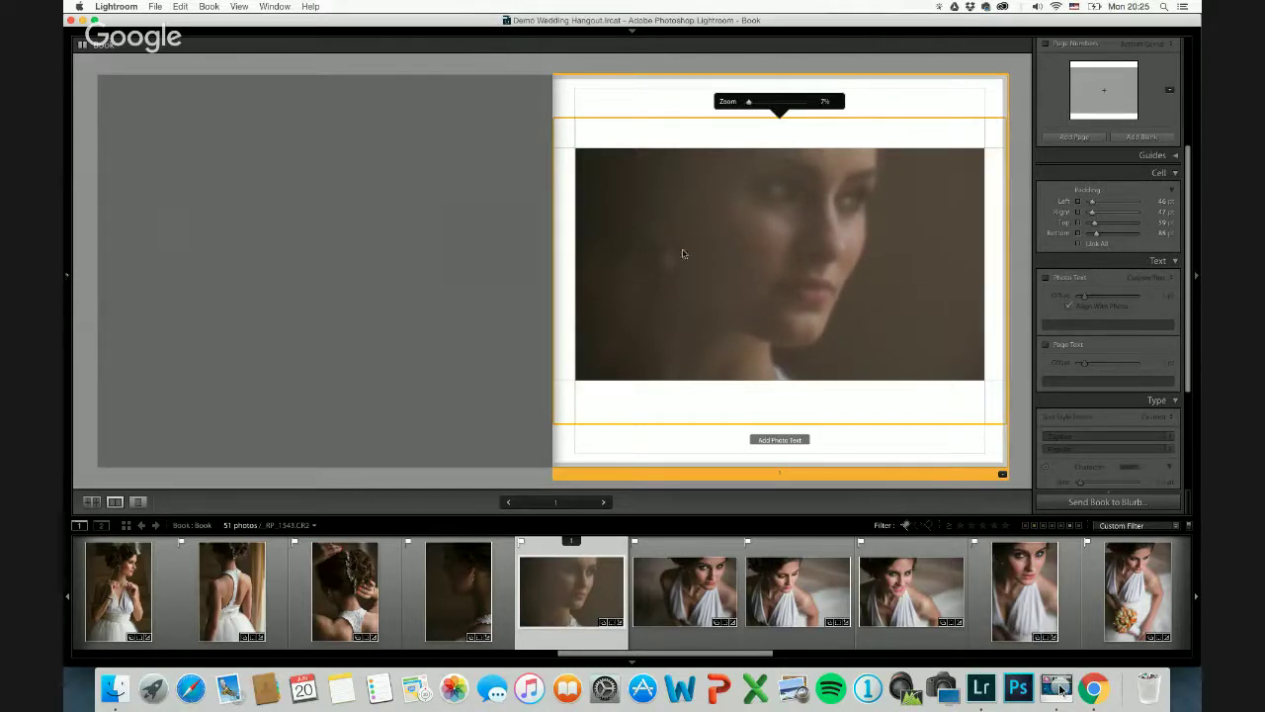
pyautogui.click(90, 501)
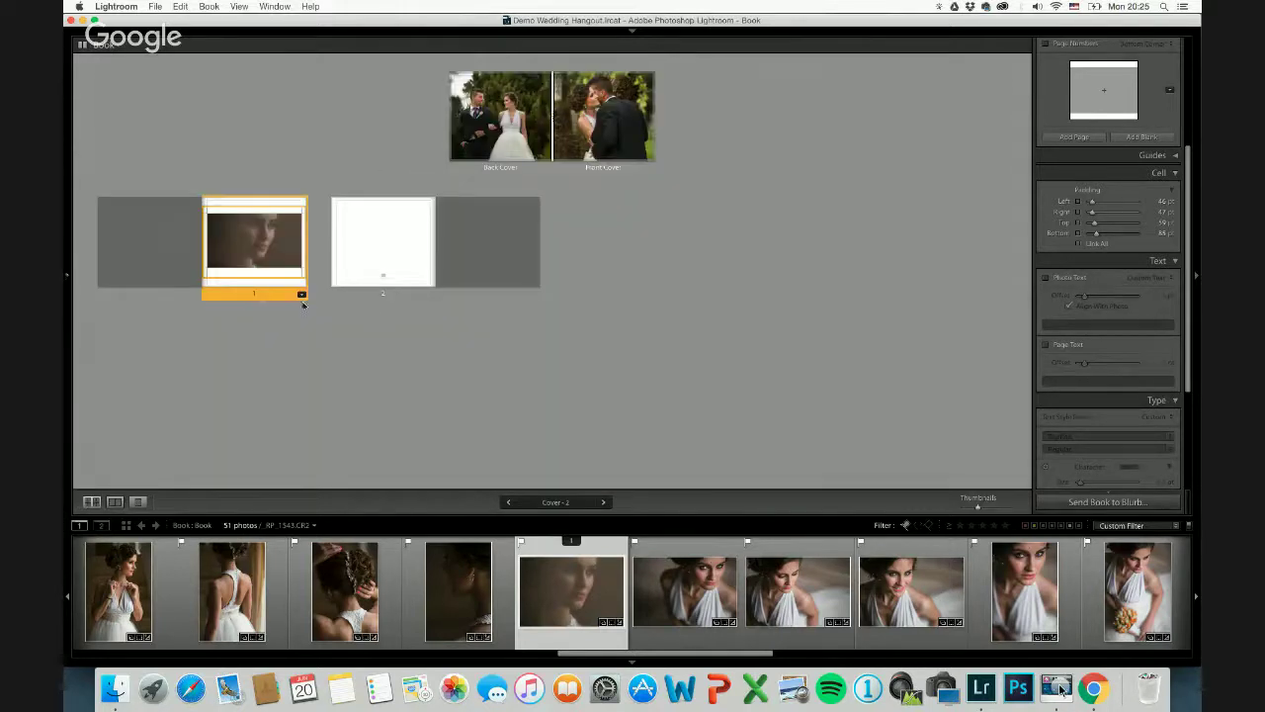
pyautogui.click(306, 367)
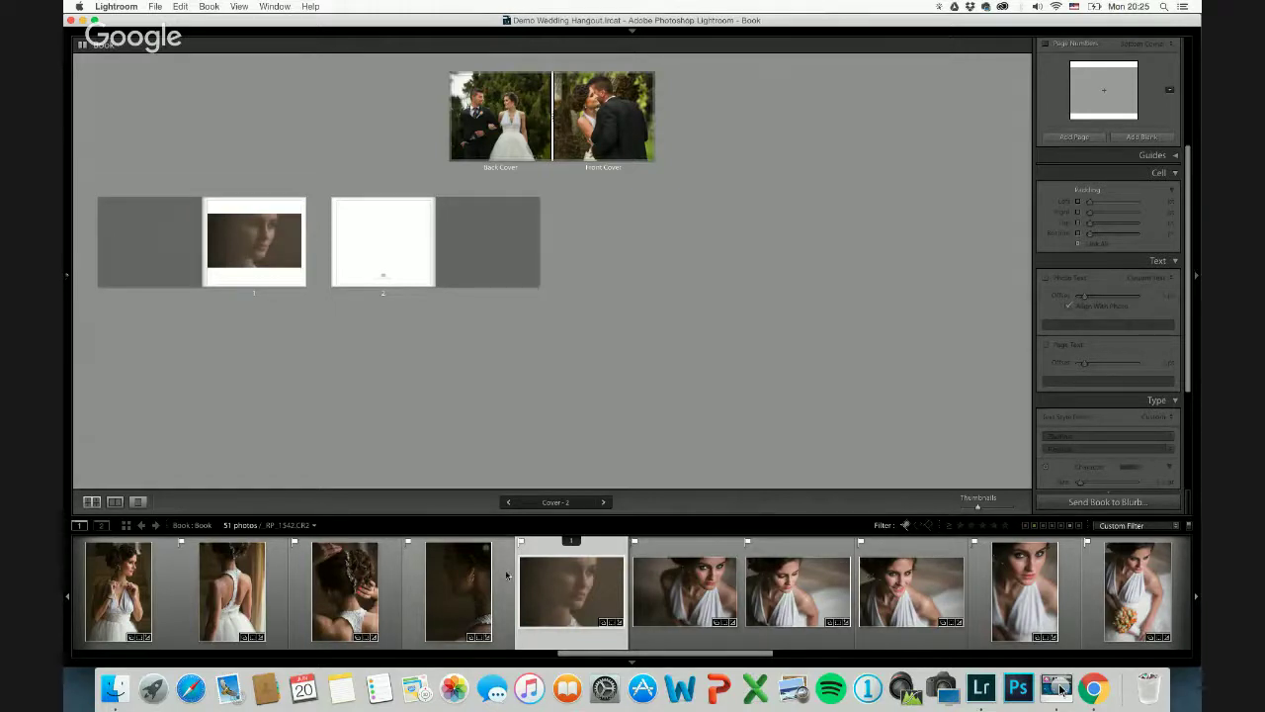
# Compare the four standing bride portraits with hand on hip in Survey view and drop _RP_1525.CR2 from the selection.
pyautogui.click(408, 645)
pyautogui.click(405, 651)
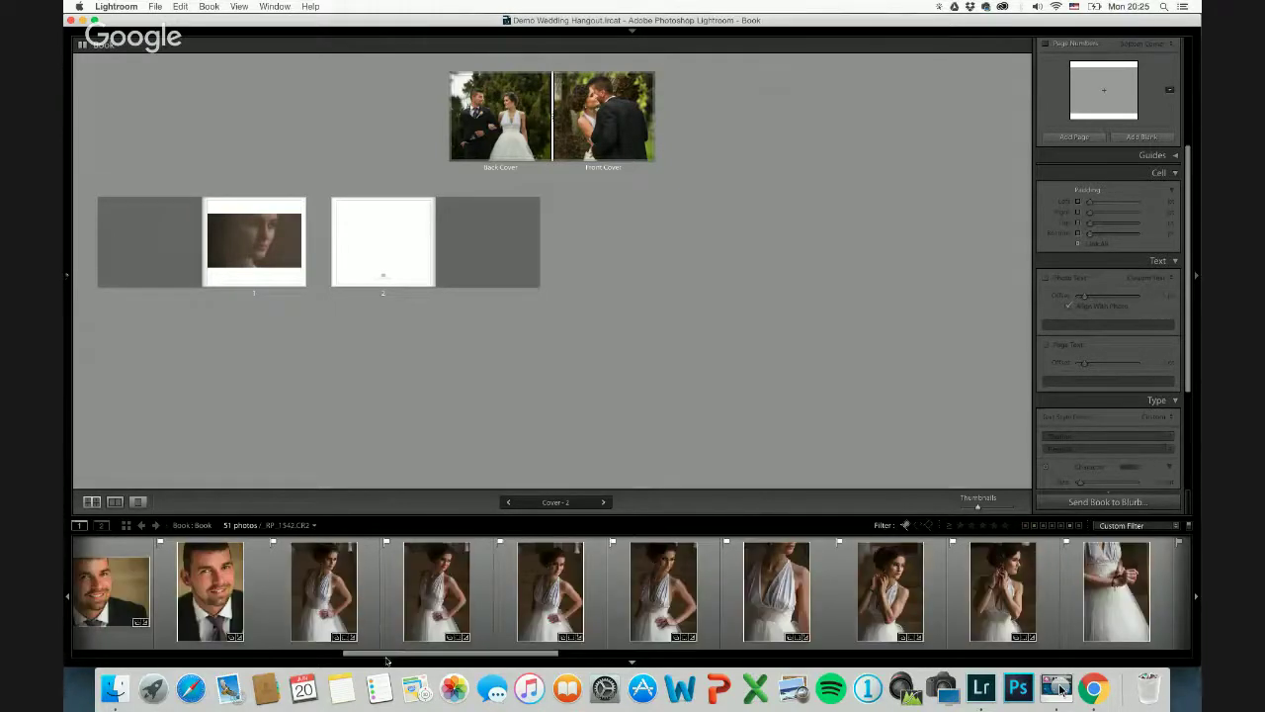
pyautogui.scroll(1, 395, 652)
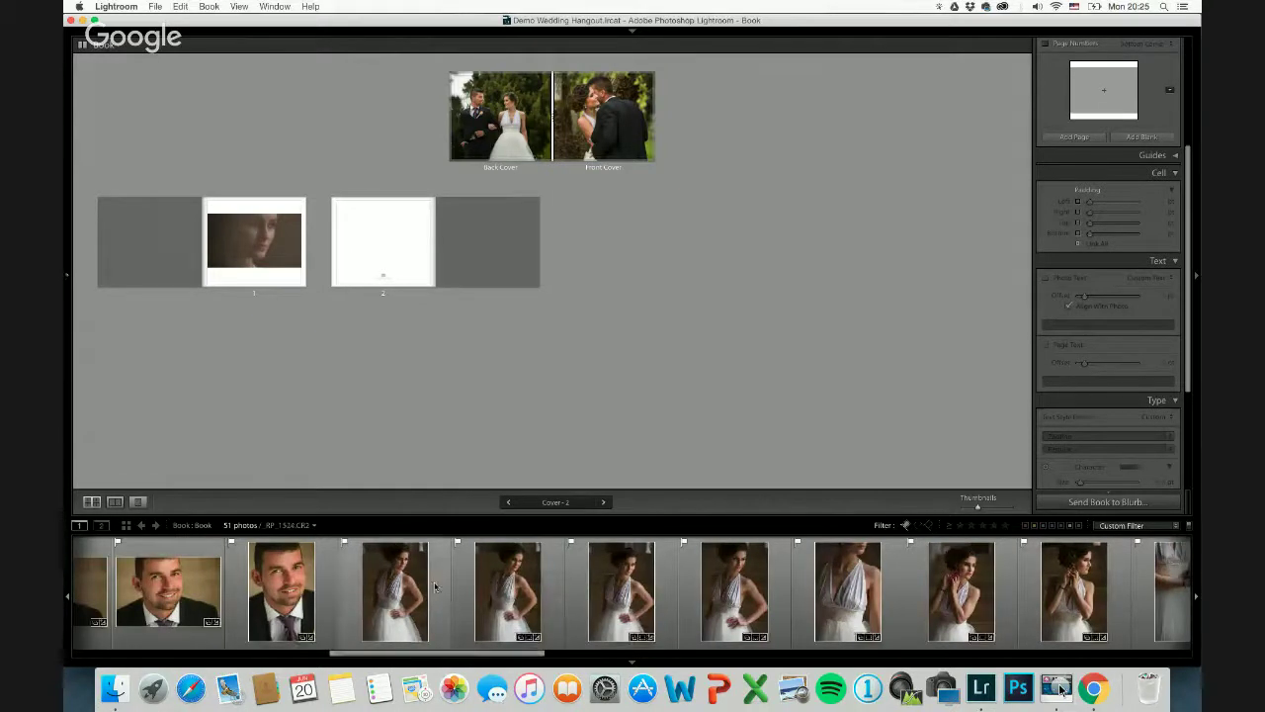
pyautogui.click(434, 585)
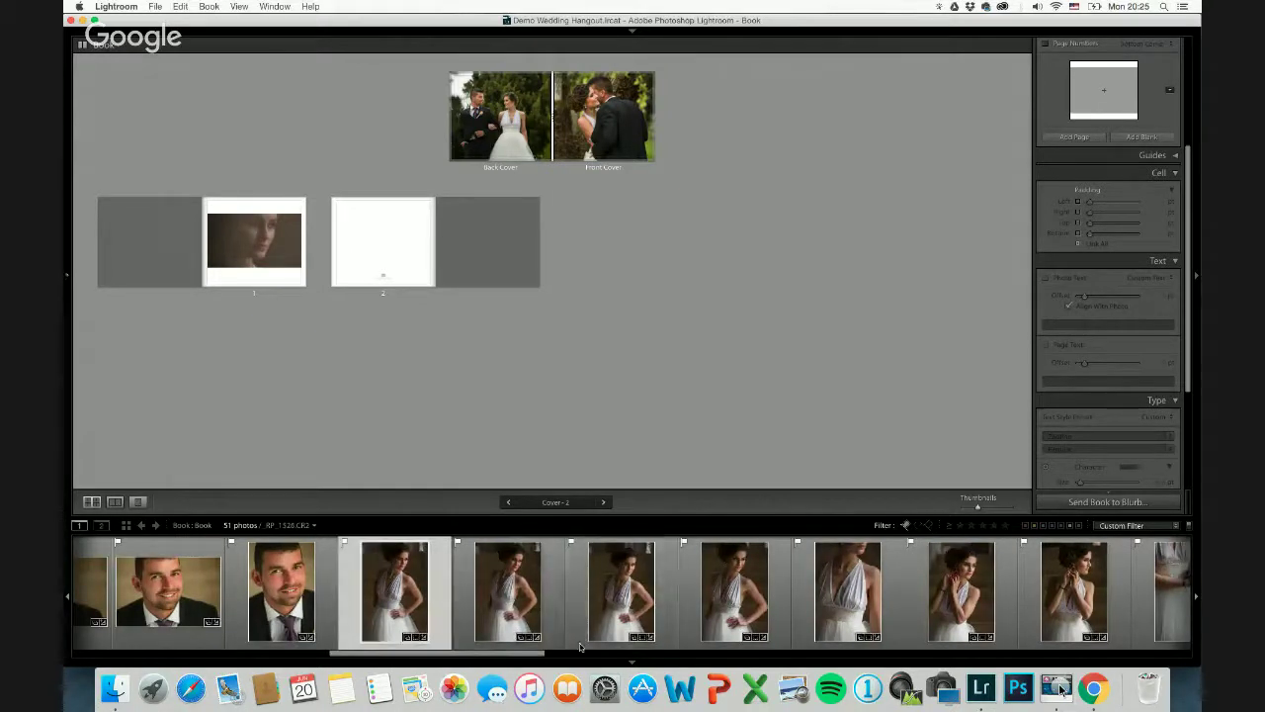
pyautogui.keyDown('shift'); pyautogui.click(774, 603); pyautogui.keyUp('shift')
pyautogui.press('n')
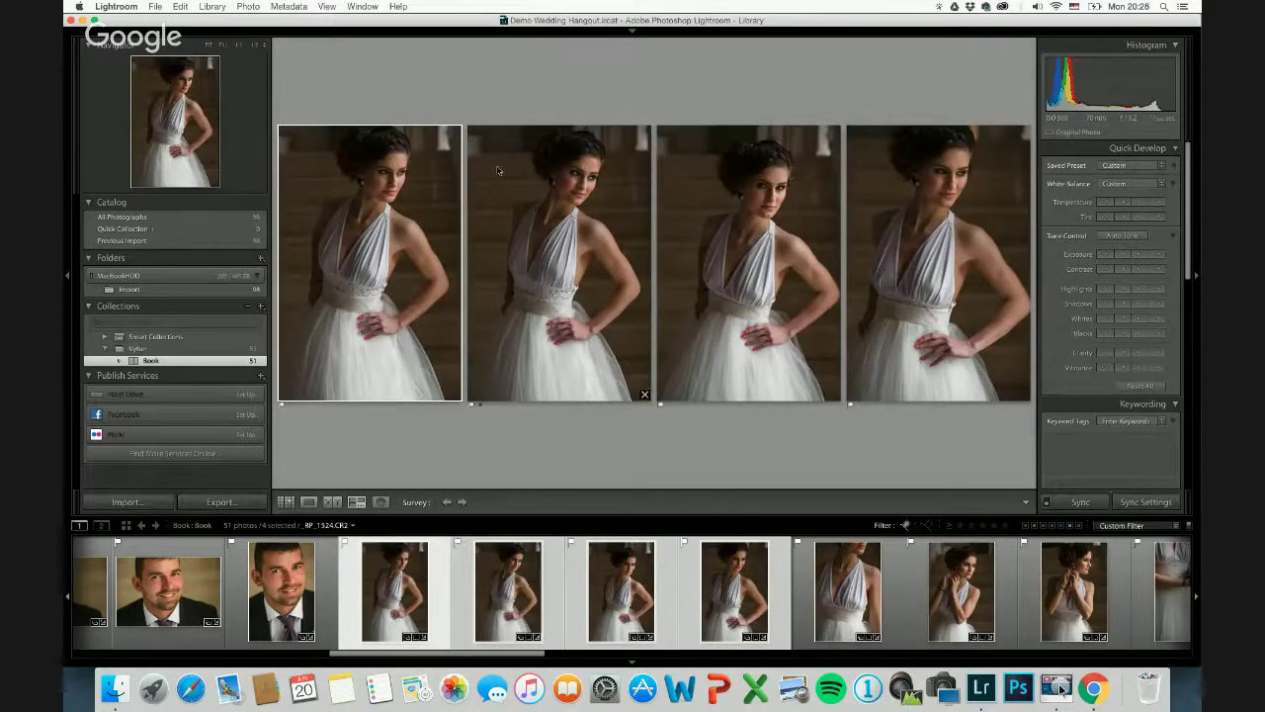
pyautogui.click(603, 199)
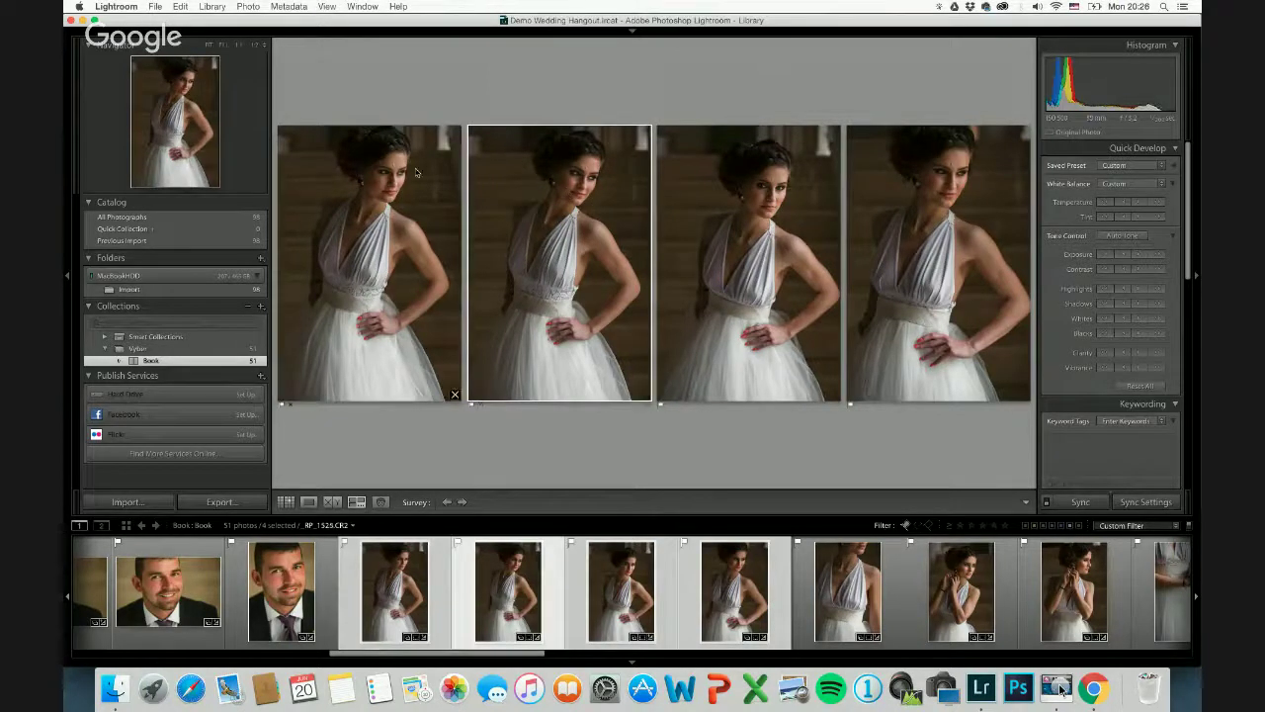
pyautogui.click(644, 395)
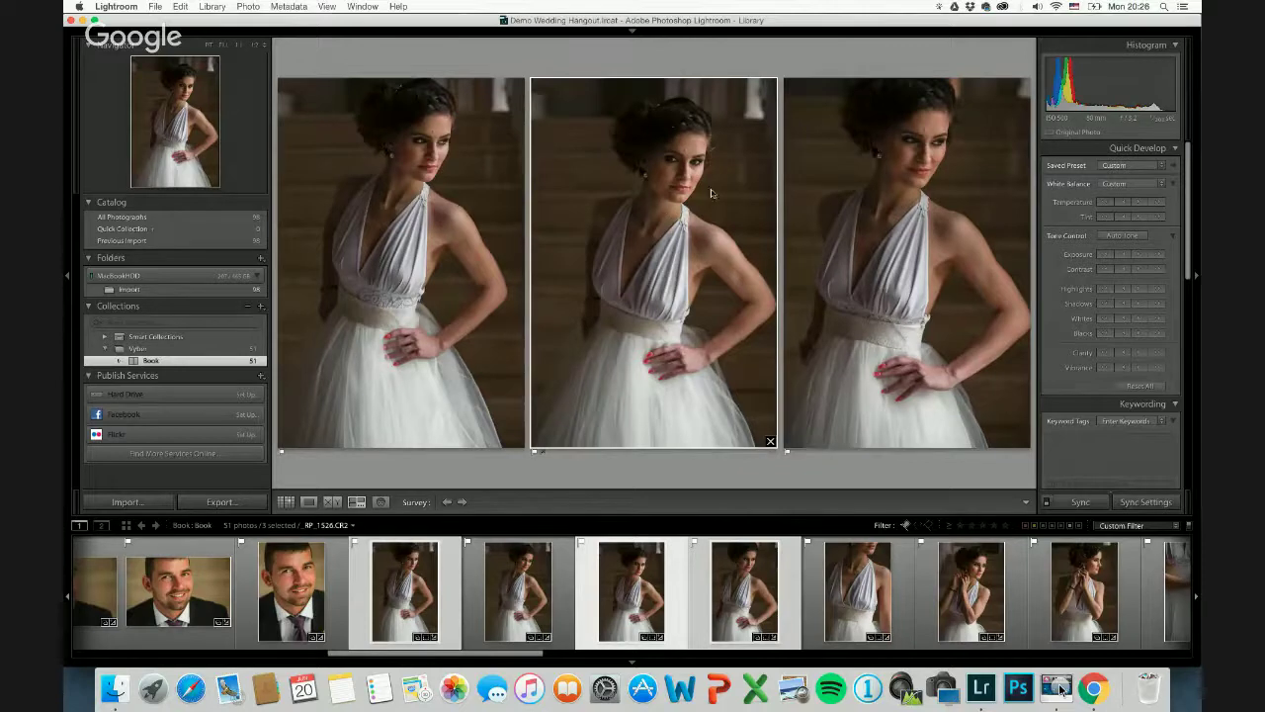
# Crop _RP_1526.CR2 slightly tighter from its upper edge with the original aspect ratio and return to the Book module.
pyautogui.press('r')
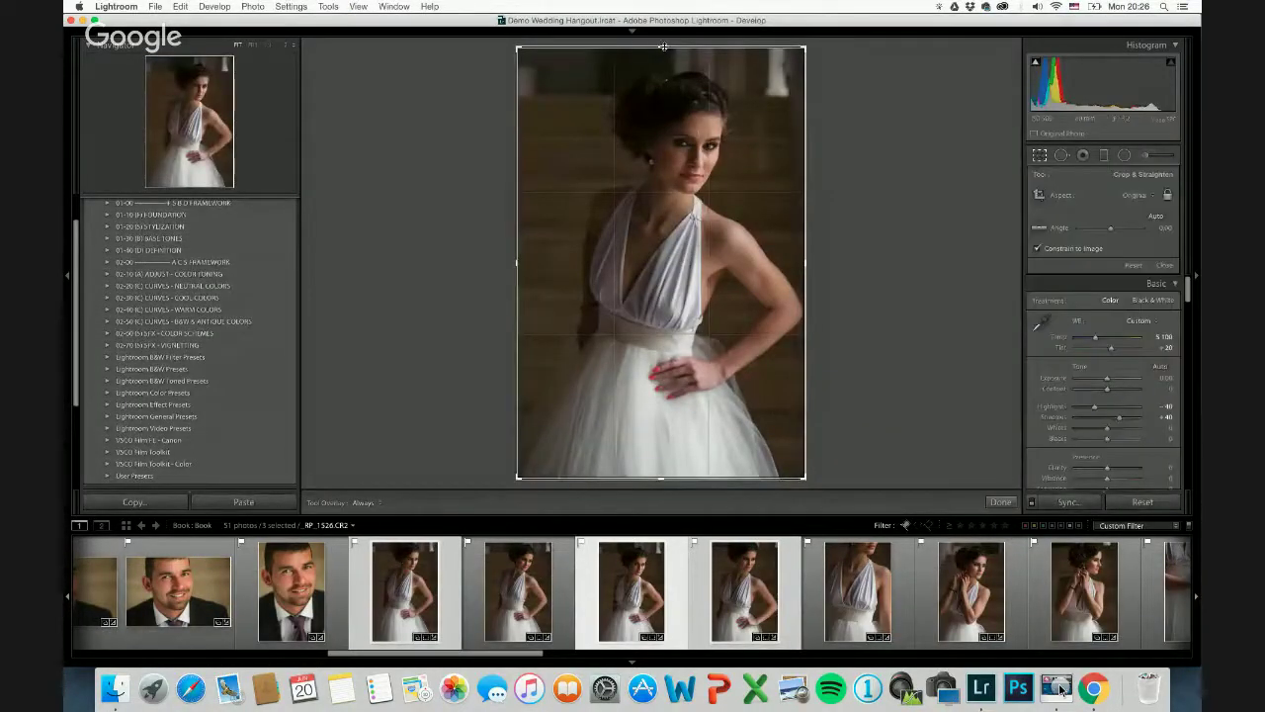
pyautogui.moveTo(663, 46); pyautogui.dragTo(674, 65)
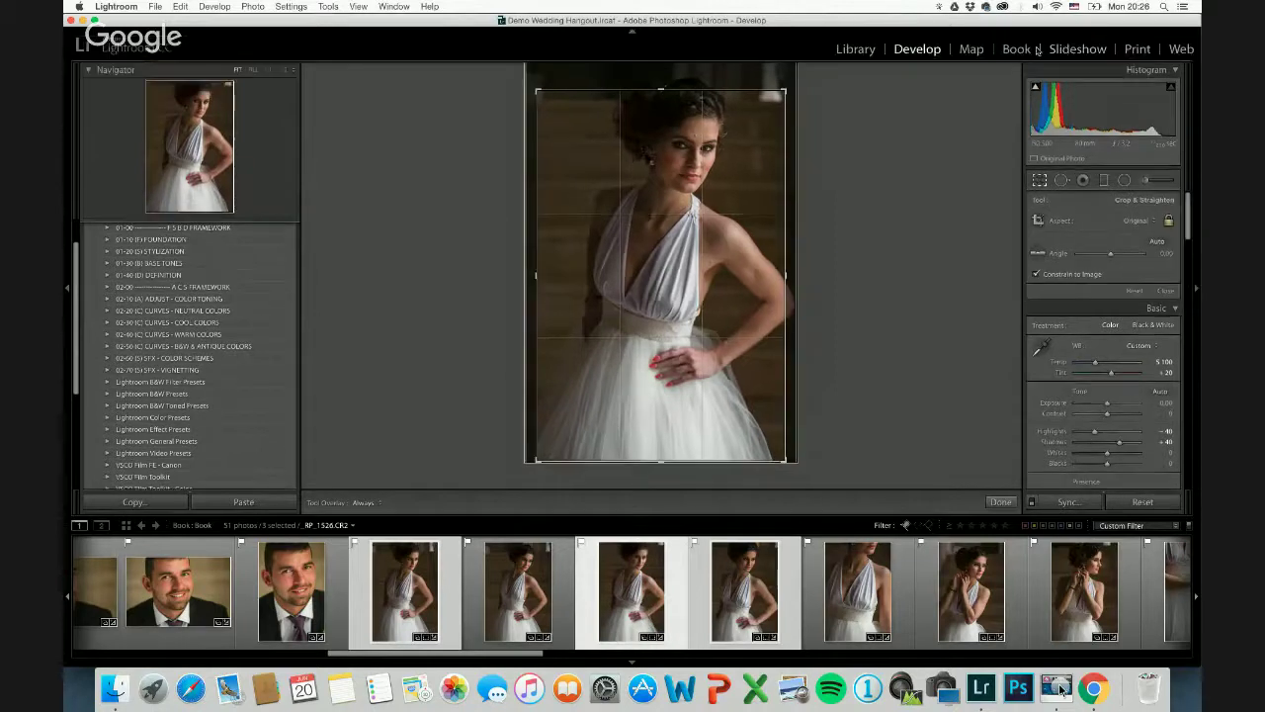
pyautogui.click(1016, 48)
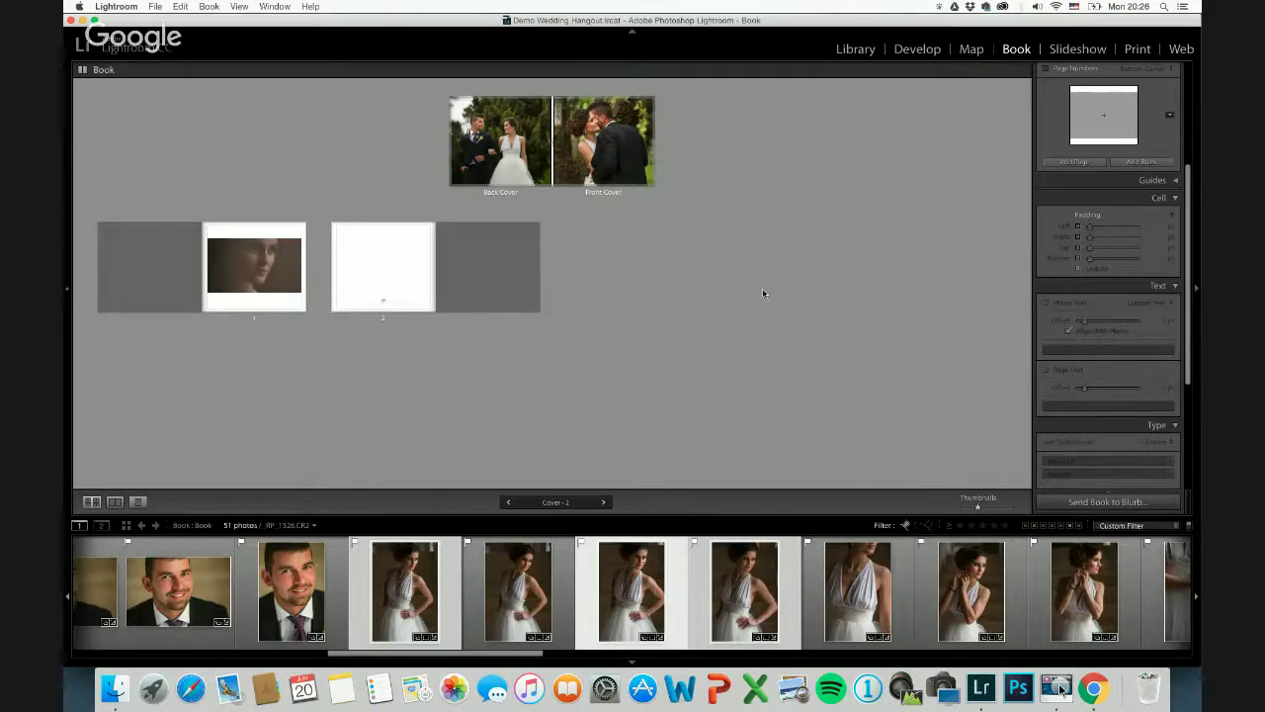
# Change page 2 to the 3 Photos layout with three full-height vertical columns side by side.
pyautogui.click(419, 298)
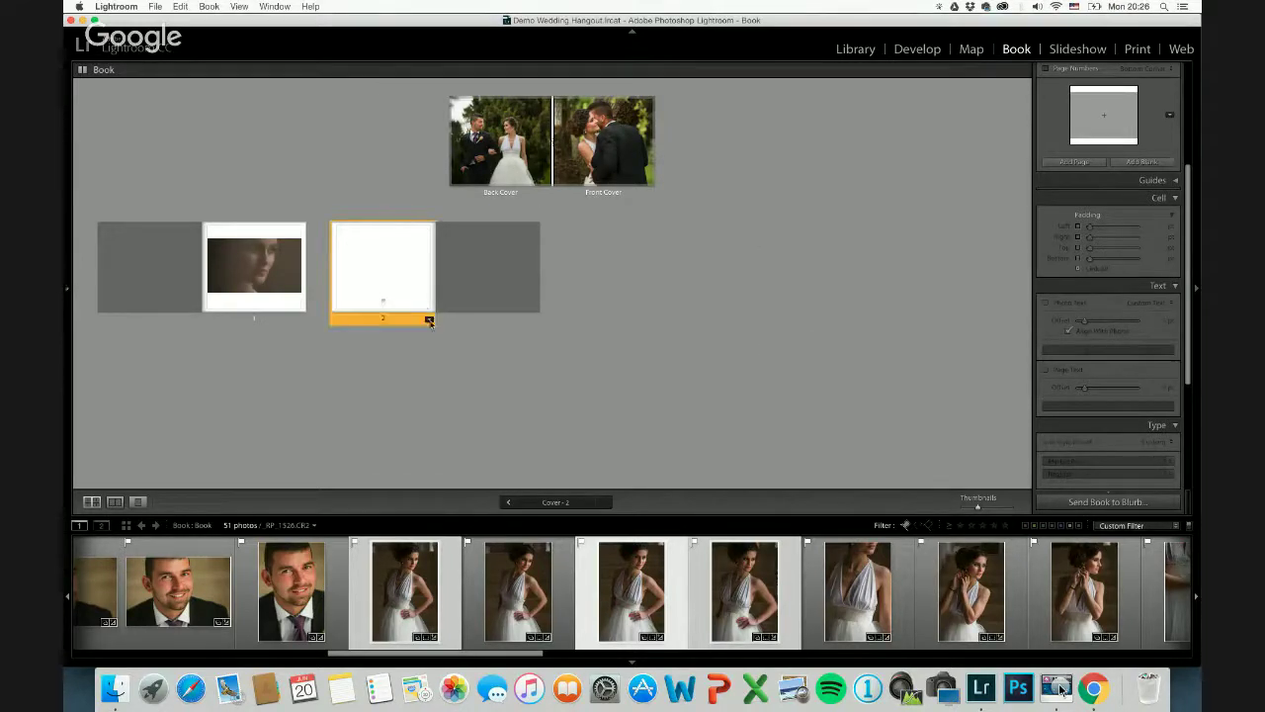
pyautogui.click(428, 319)
pyautogui.click(474, 310)
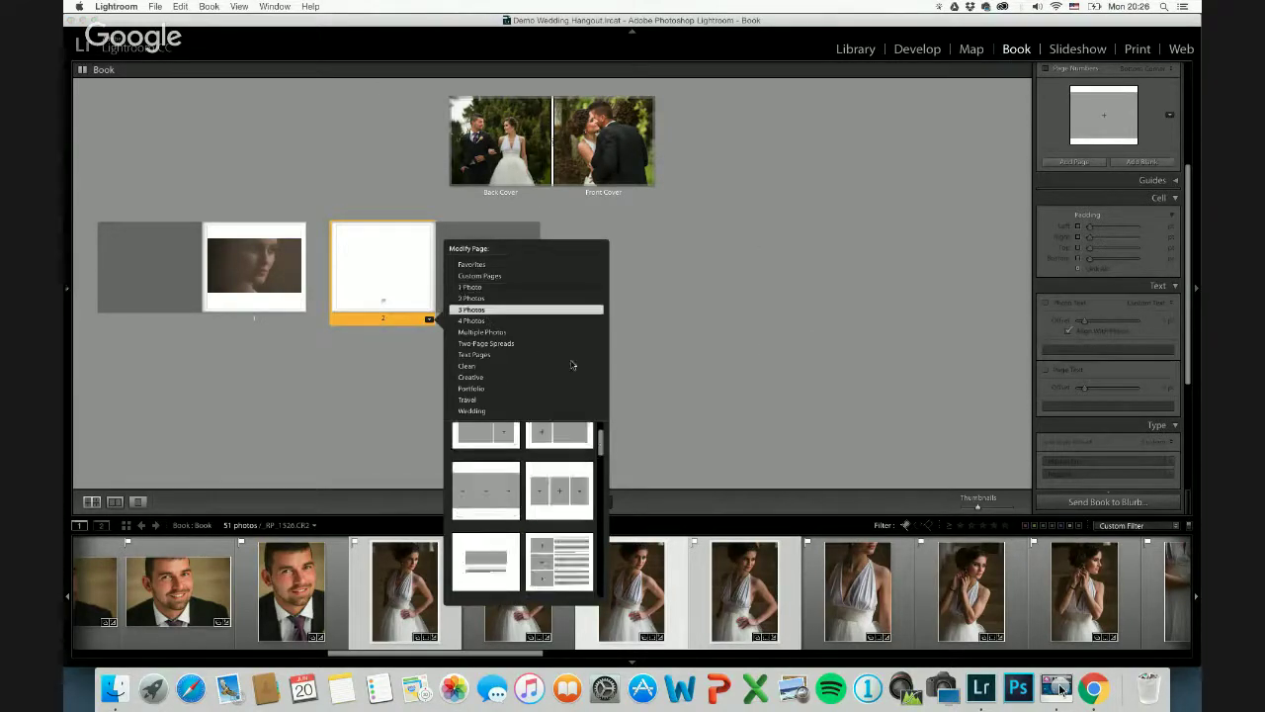
pyautogui.scroll(2, 601, 447)
pyautogui.moveTo(601, 450); pyautogui.dragTo(598, 534)
pyautogui.click(578, 505)
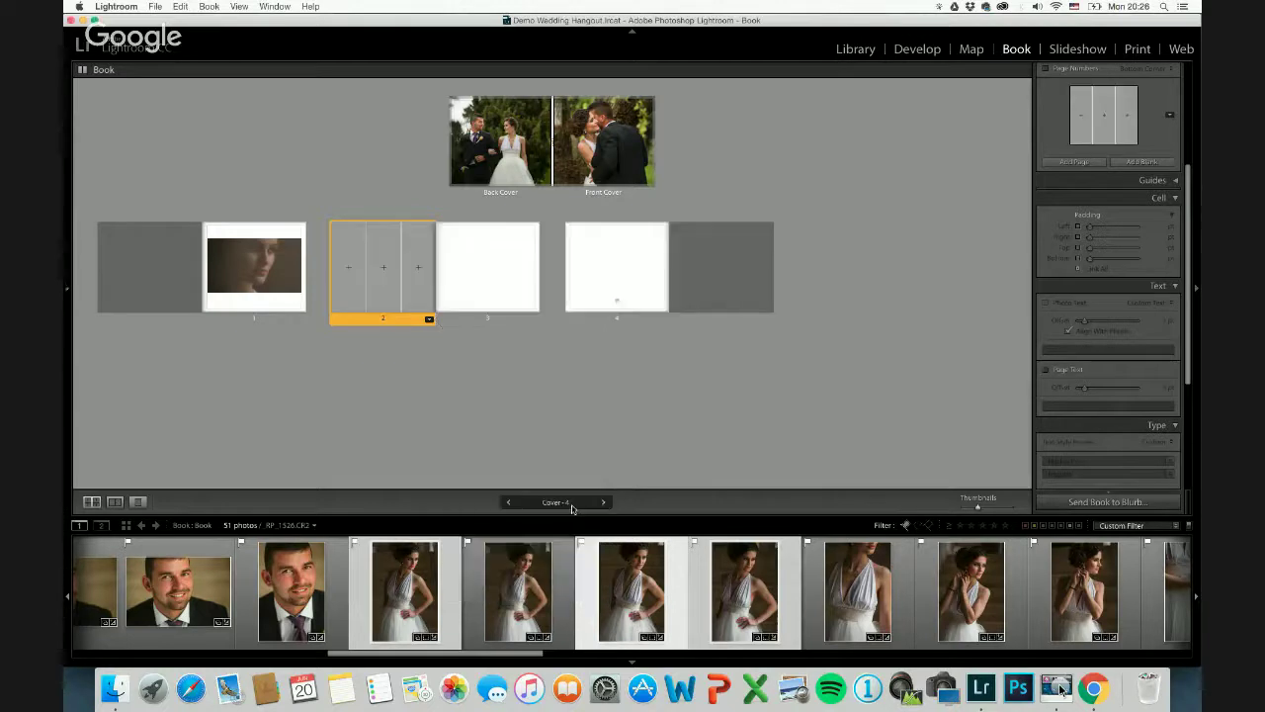
# Fill the three cells of page 2 with the bride portraits _RP_1524.CR2, _RP_1526.CR2 and _RP_1529.CR2.
pyautogui.click(587, 593)
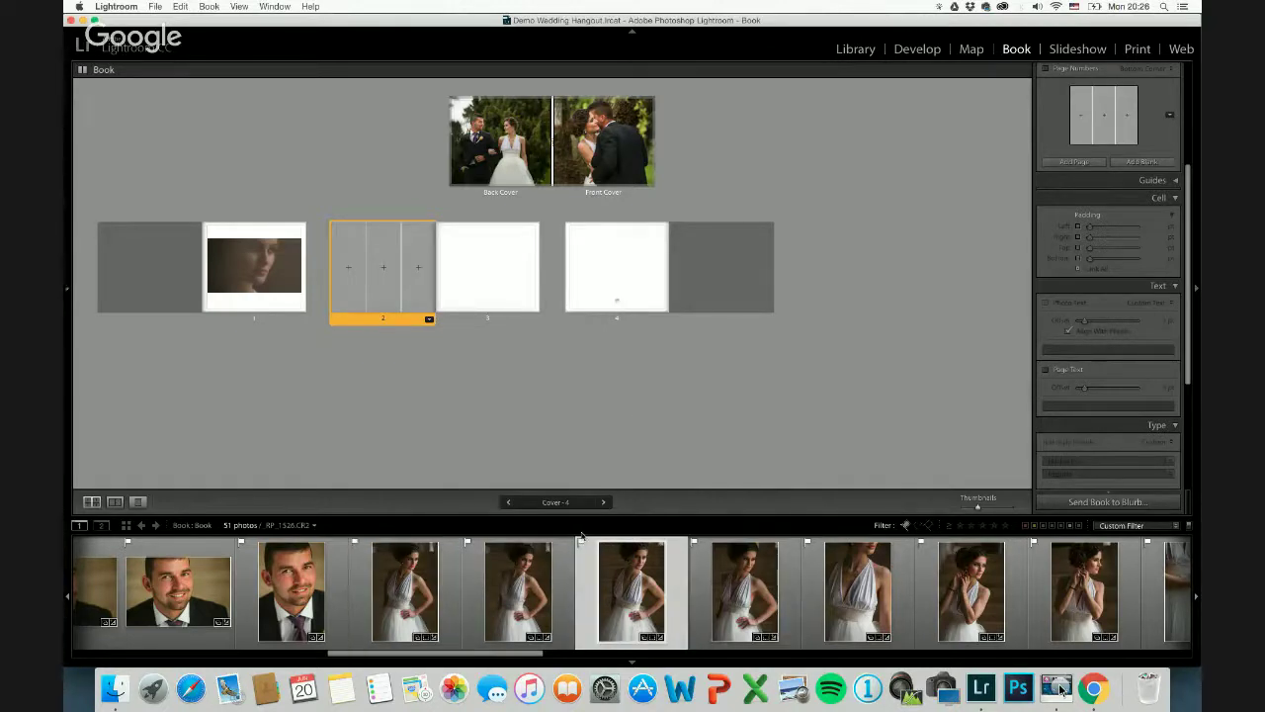
pyautogui.click(454, 583)
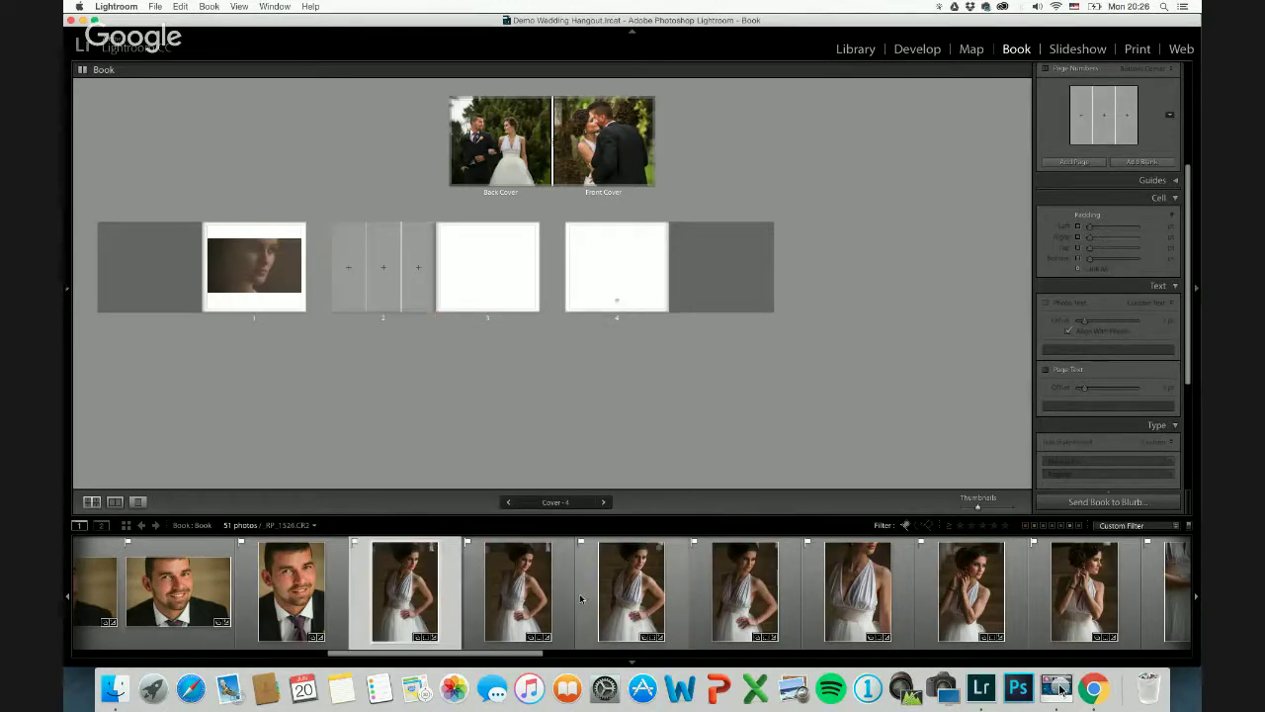
pyautogui.keyDown('super'); pyautogui.click(595, 601); pyautogui.keyUp('super')
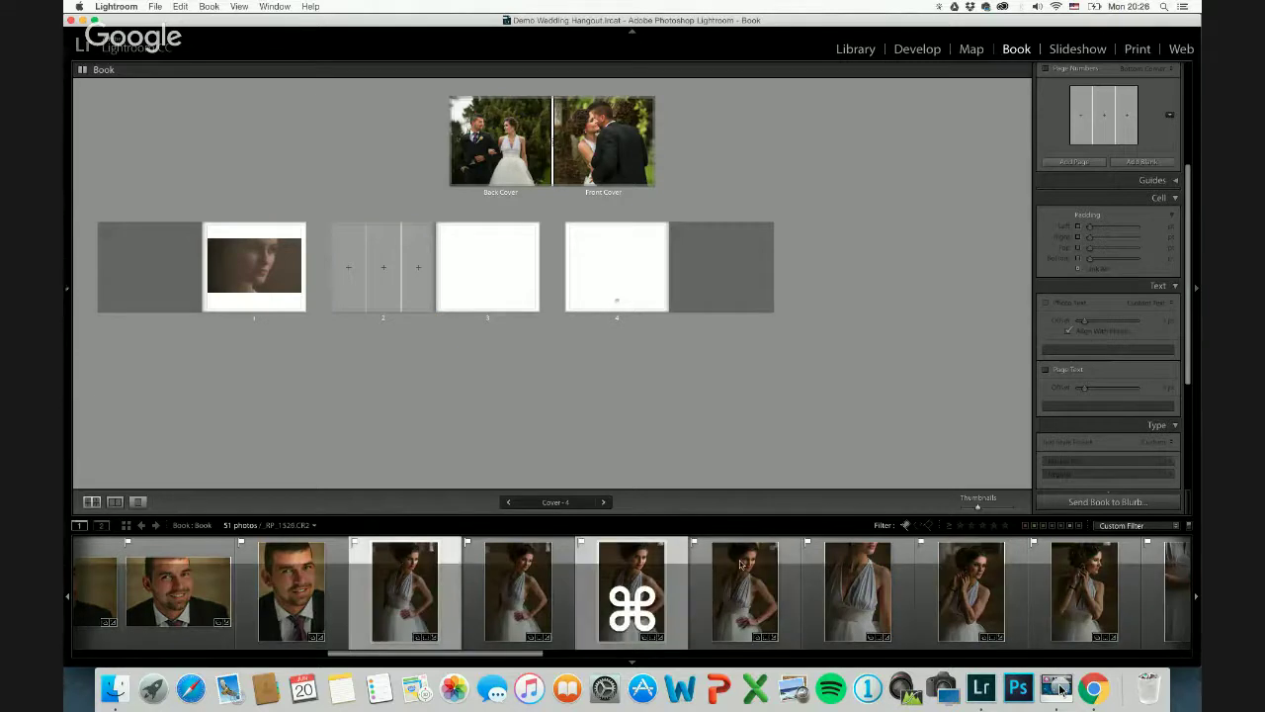
pyautogui.keyDown('super'); pyautogui.click(717, 583); pyautogui.keyUp('super')
pyautogui.click(674, 573)
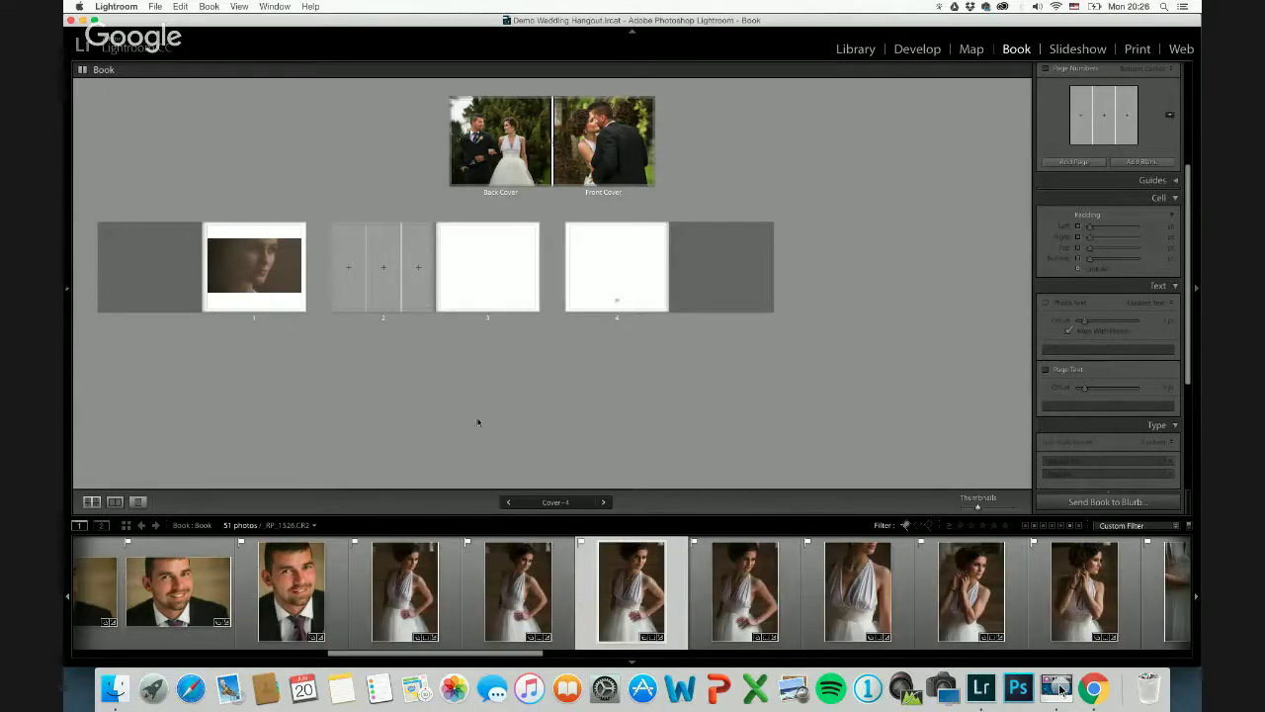
pyautogui.keyDown('super'); pyautogui.click(425, 573); pyautogui.keyUp('super')
pyautogui.keyDown('super'); pyautogui.click(733, 570); pyautogui.keyUp('super')
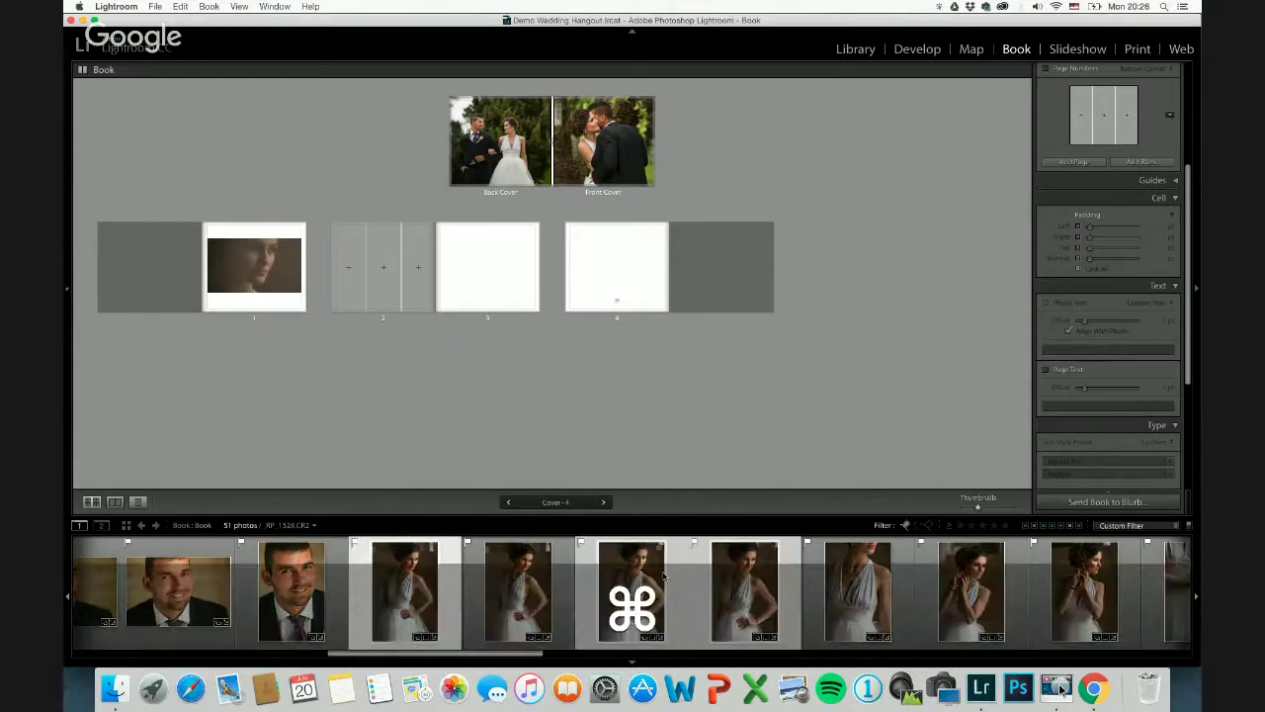
pyautogui.moveTo(667, 576); pyautogui.dragTo(425, 321)
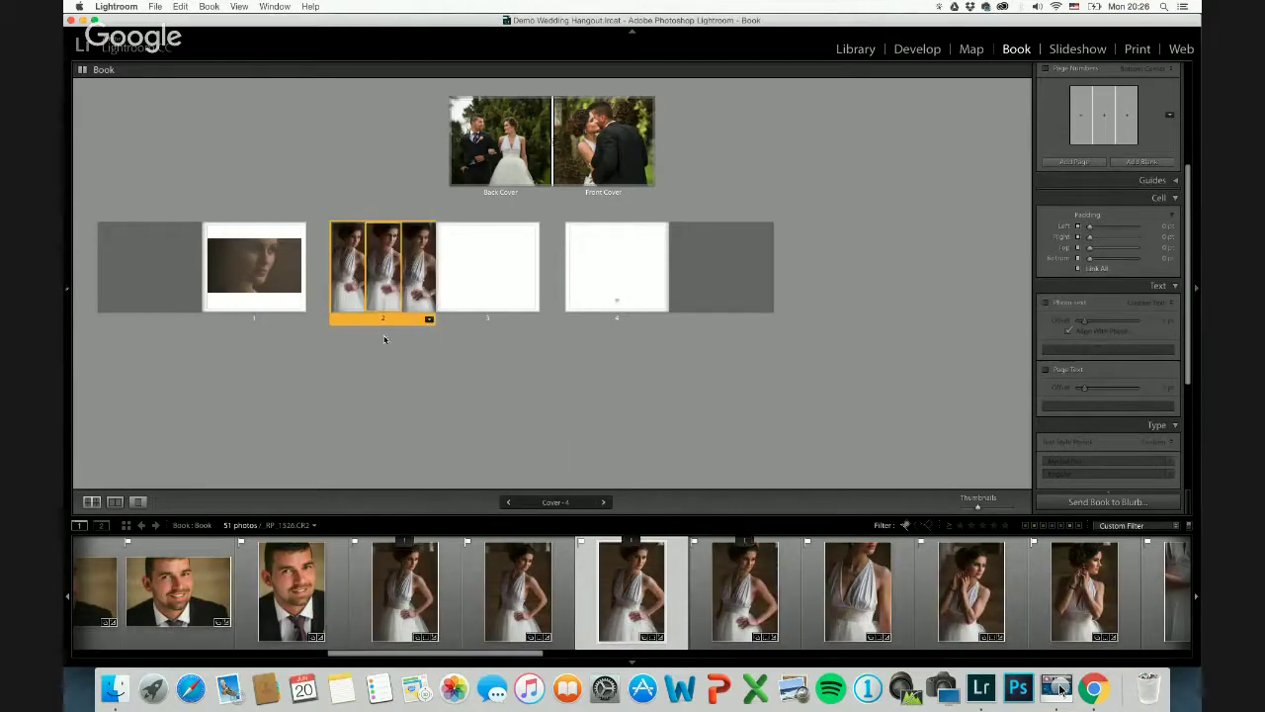
# Show pages 2 and 3 in spread view and shift the first bride portrait slightly to the right within its cell.
pyautogui.click(116, 501)
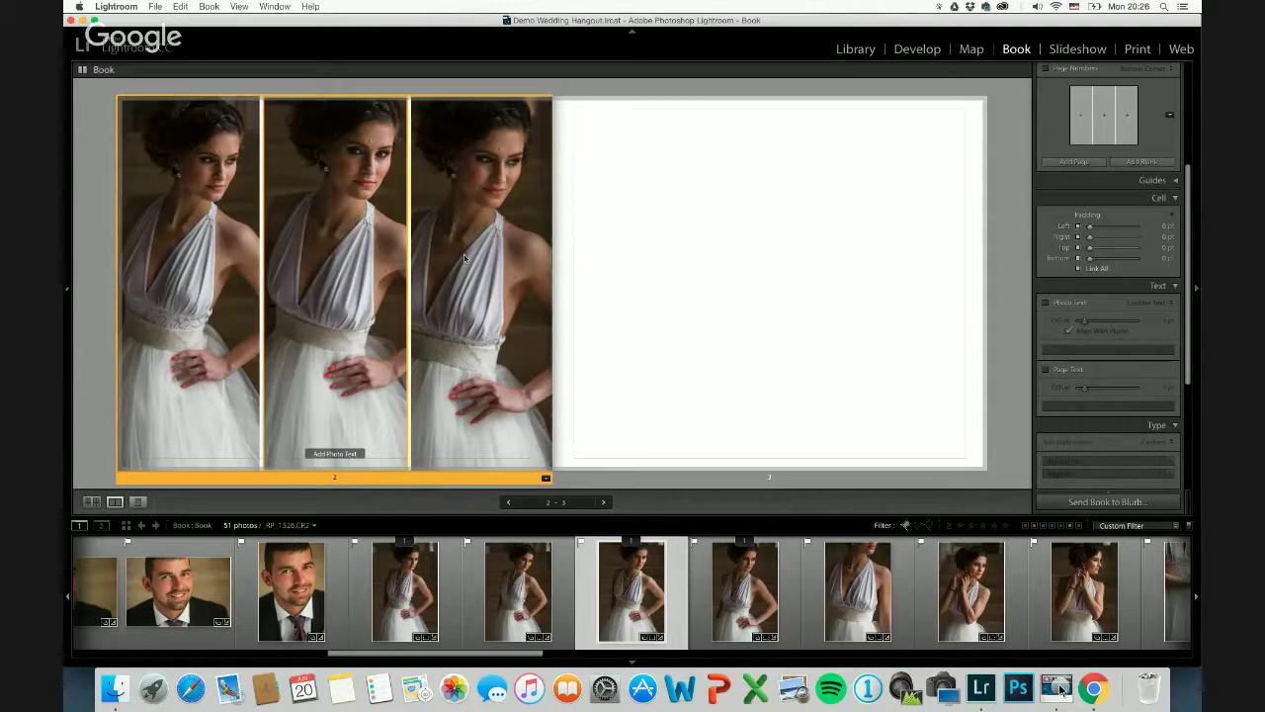
pyautogui.moveTo(230, 193); pyautogui.dragTo(238, 178)
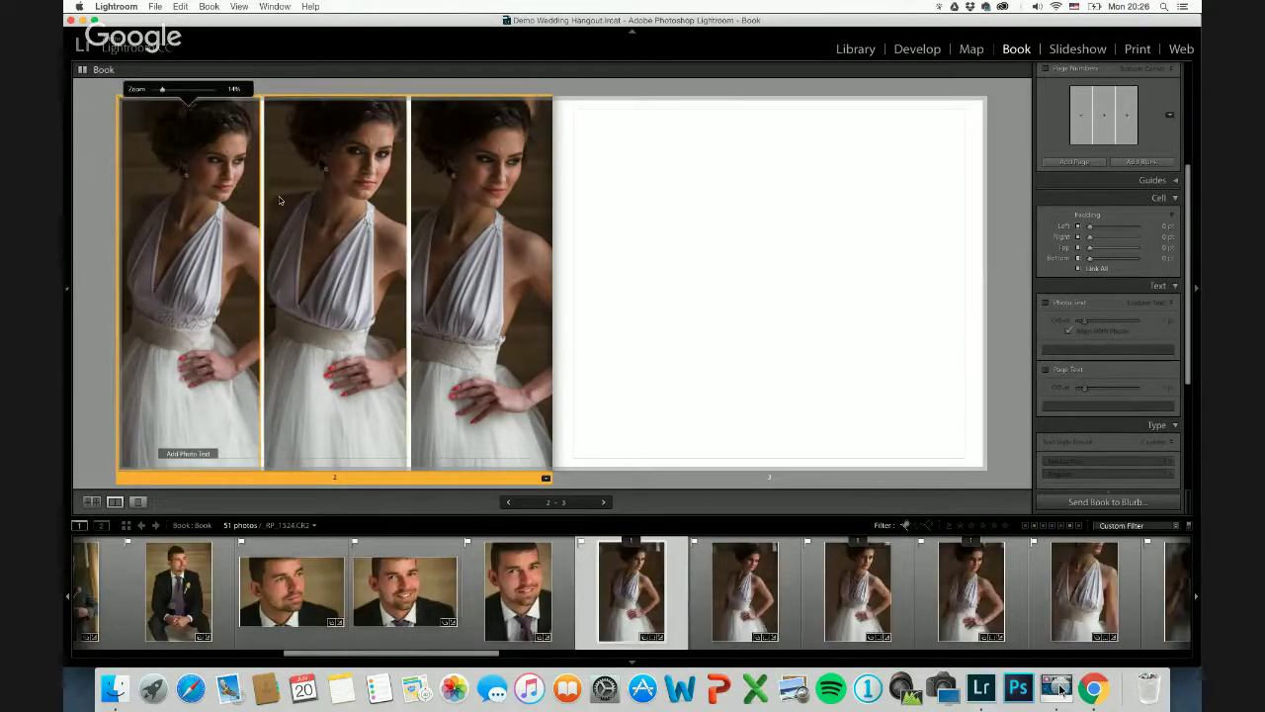
pyautogui.click(352, 204)
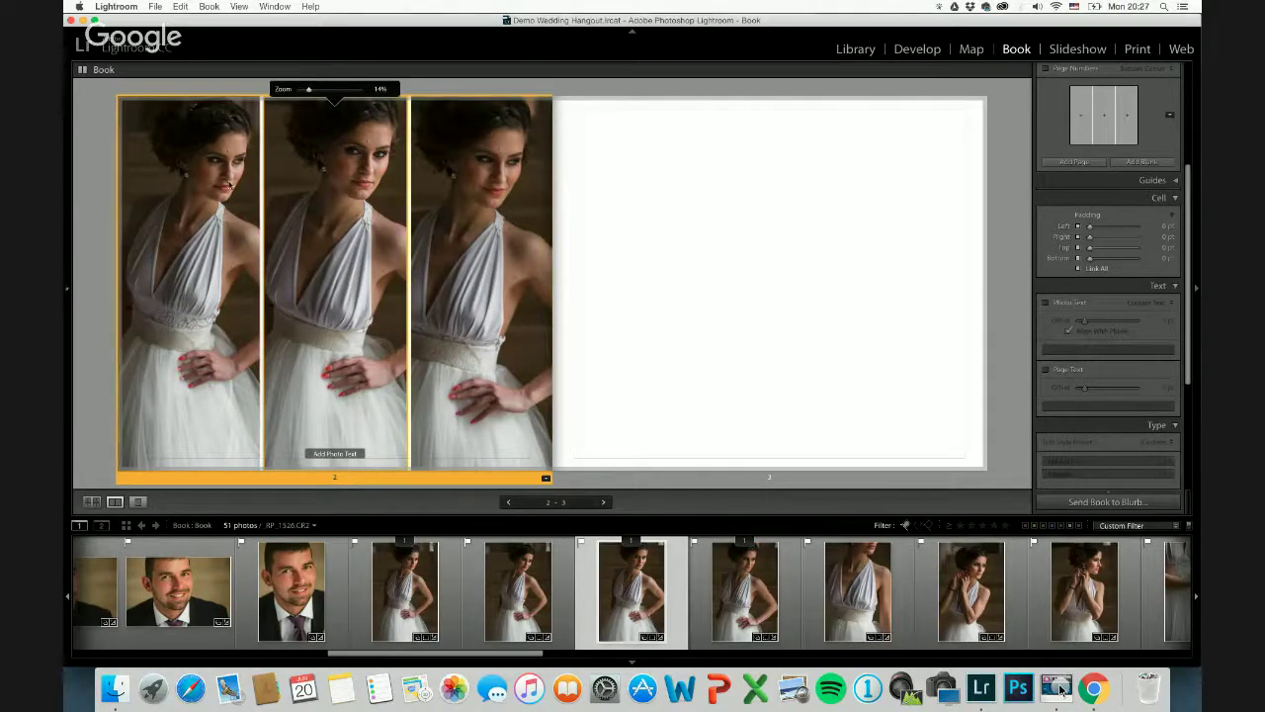
# Crop _RP_1524.CR2 tighter from its upper edge so the bride's scale suits the neighbouring portraits, and return to the Book module.
pyautogui.click(220, 208)
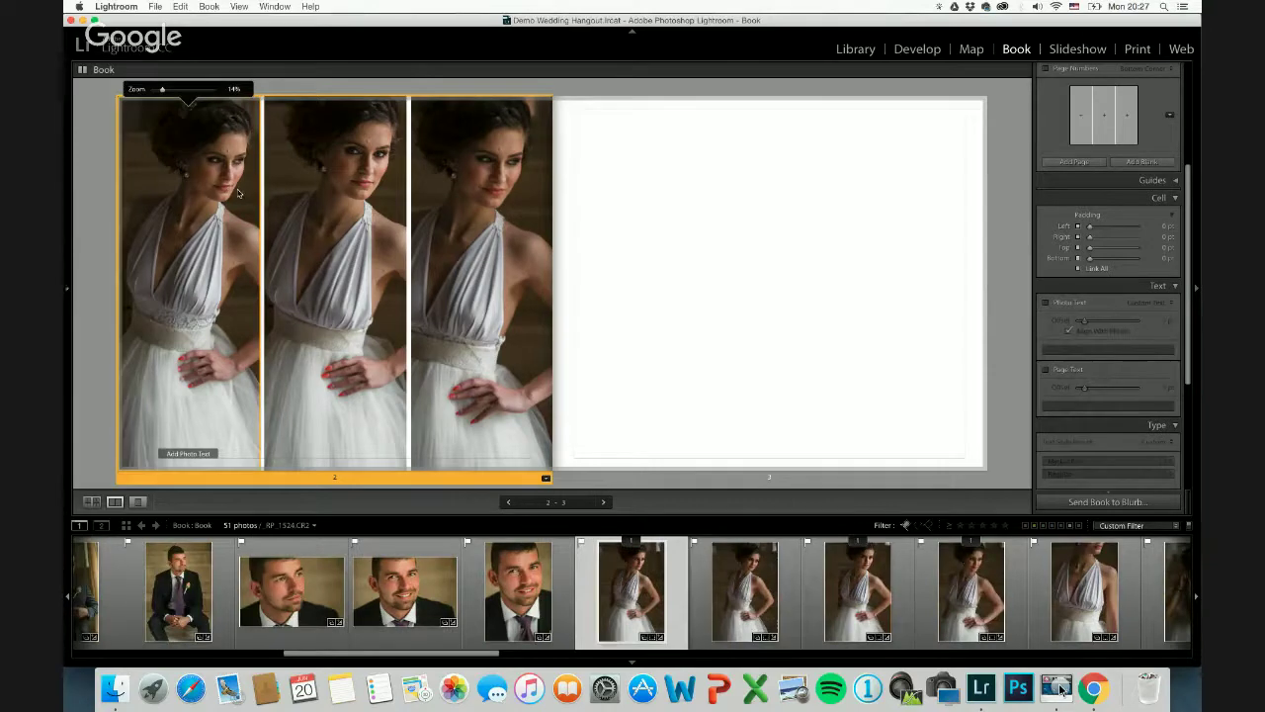
pyautogui.press('r')
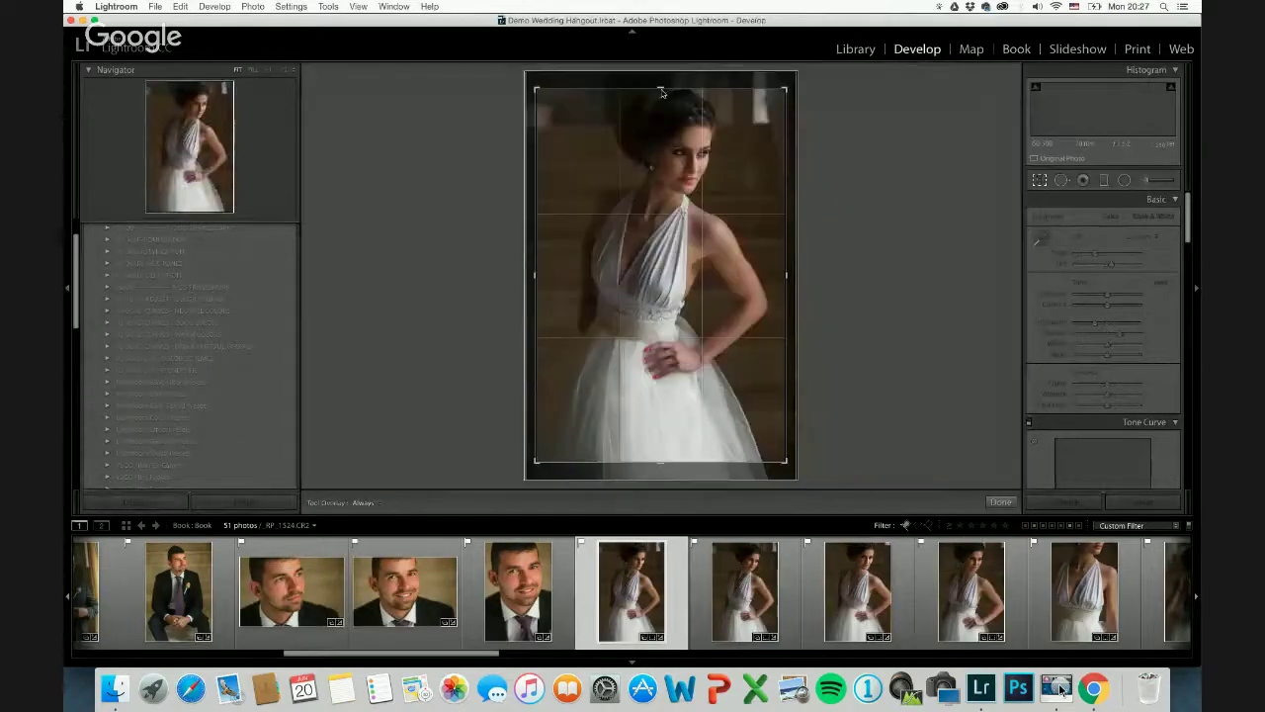
pyautogui.moveTo(663, 92); pyautogui.dragTo(619, 112)
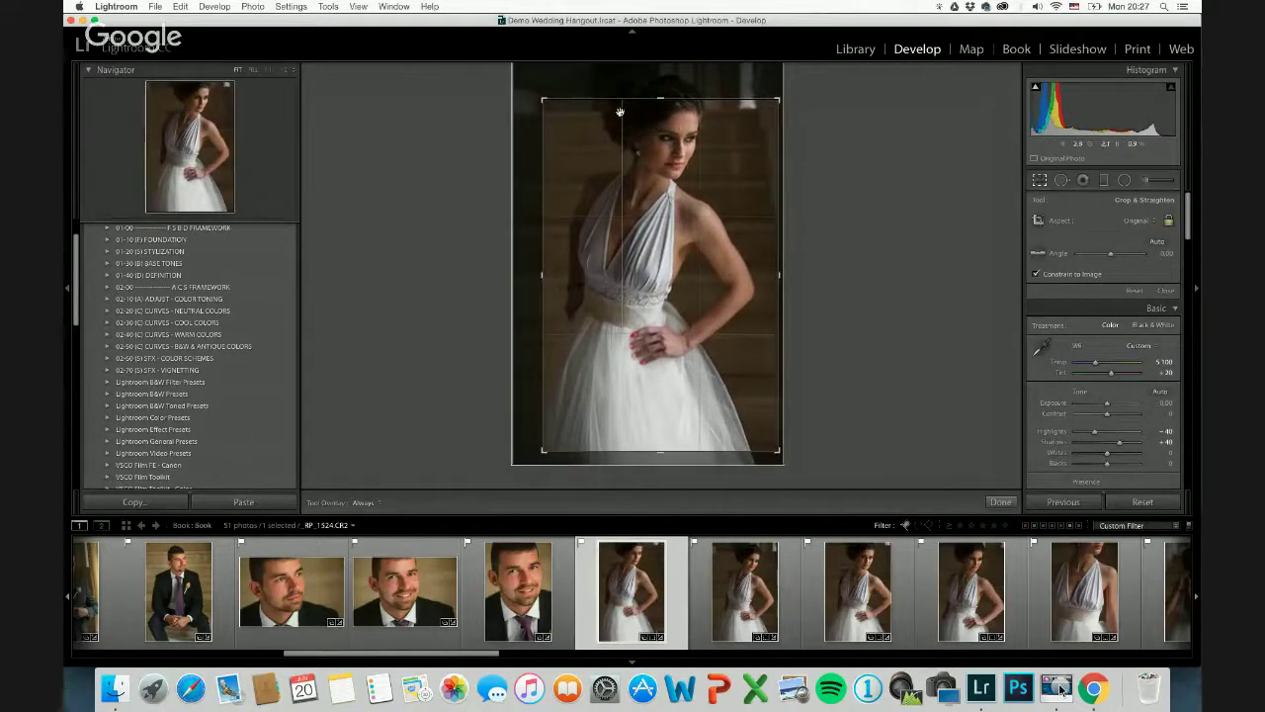
pyautogui.click(1016, 49)
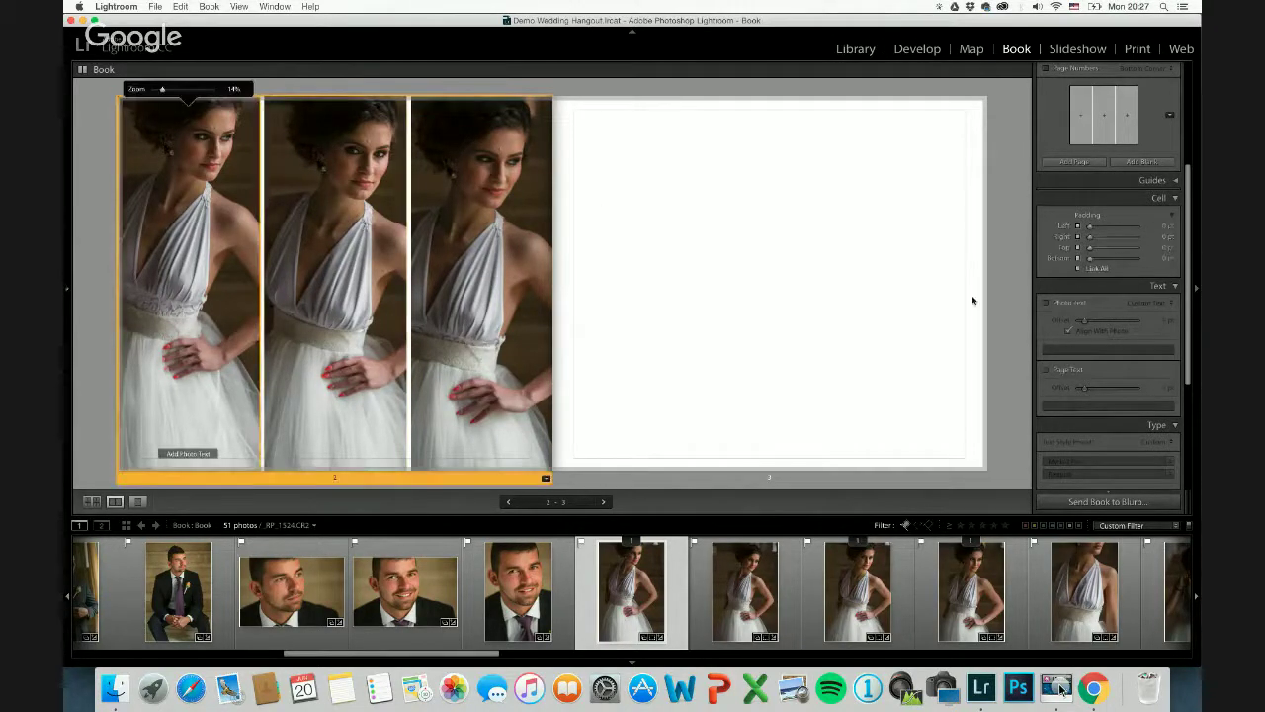
# Show page 2 in single page view and pad its first photo cell by about 97 pt at the top and a similar amount at the bottom.
pyautogui.doubleClick(215, 101)
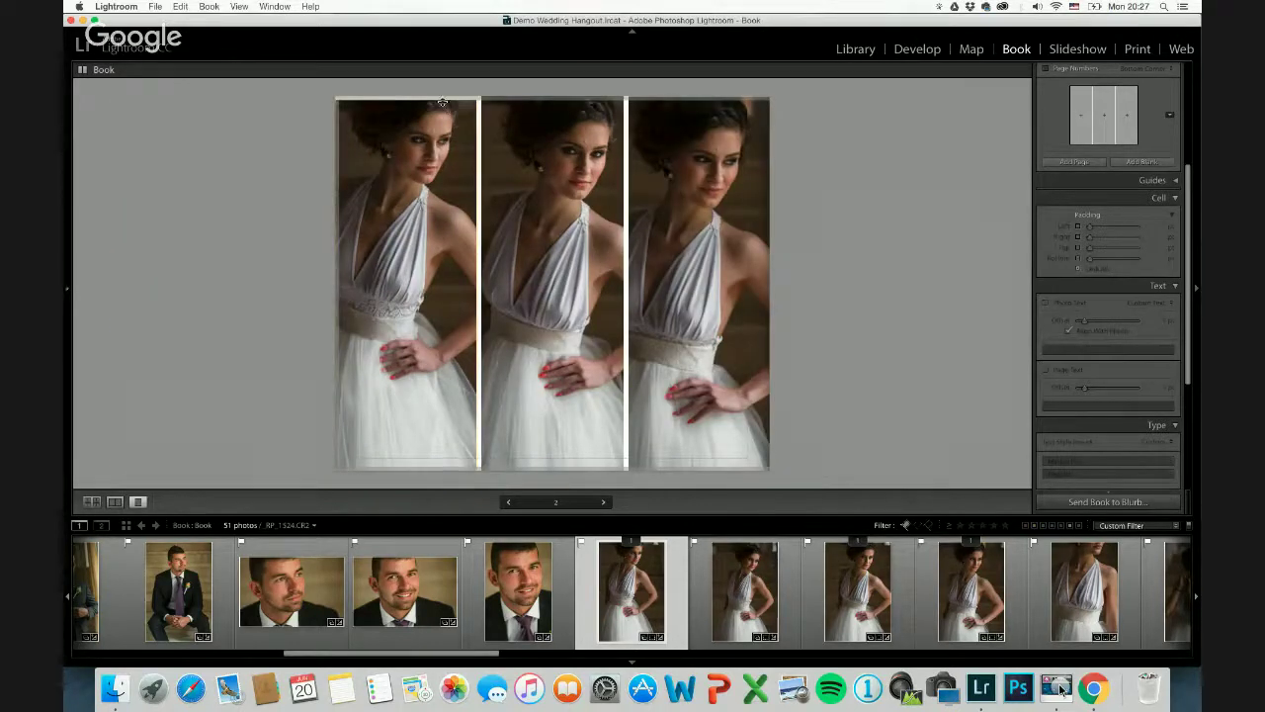
pyautogui.moveTo(442, 101); pyautogui.dragTo(438, 141)
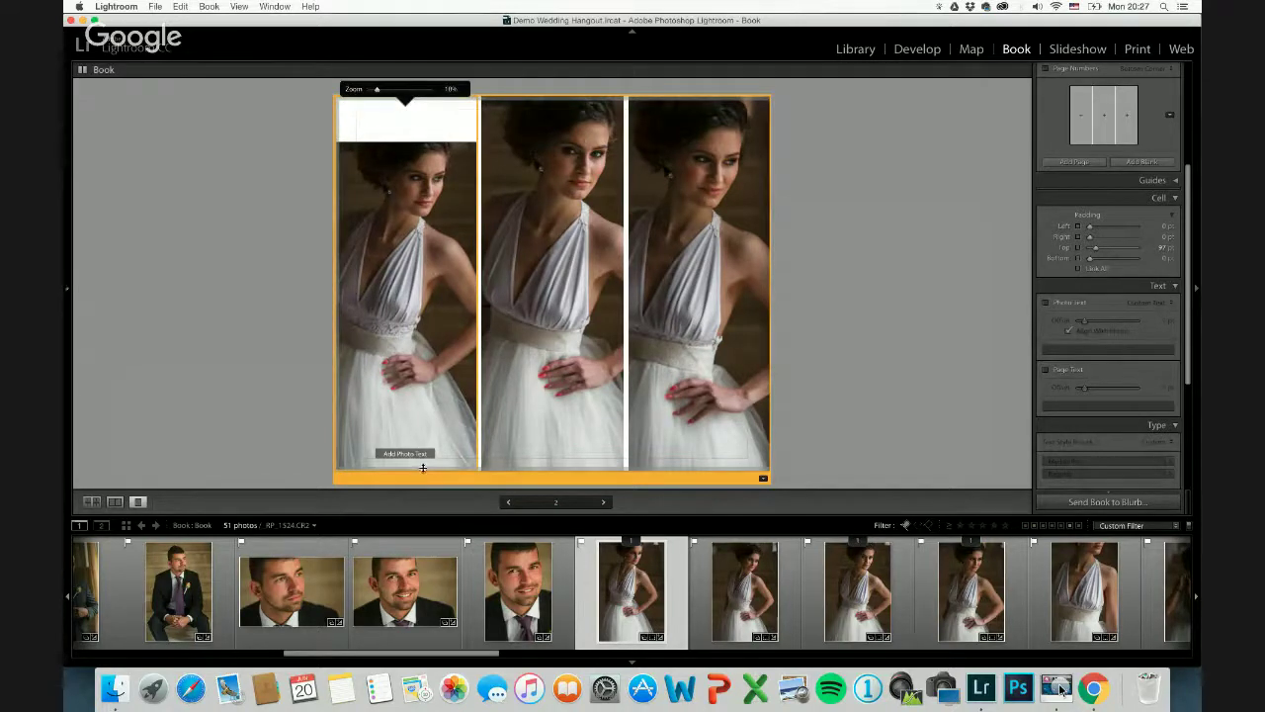
pyautogui.moveTo(422, 467); pyautogui.dragTo(425, 420)
# Pad the middle photo cell on page 2 by about 96 pt at the top and enough at the bottom to align with the first photo.
pyautogui.click(554, 346)
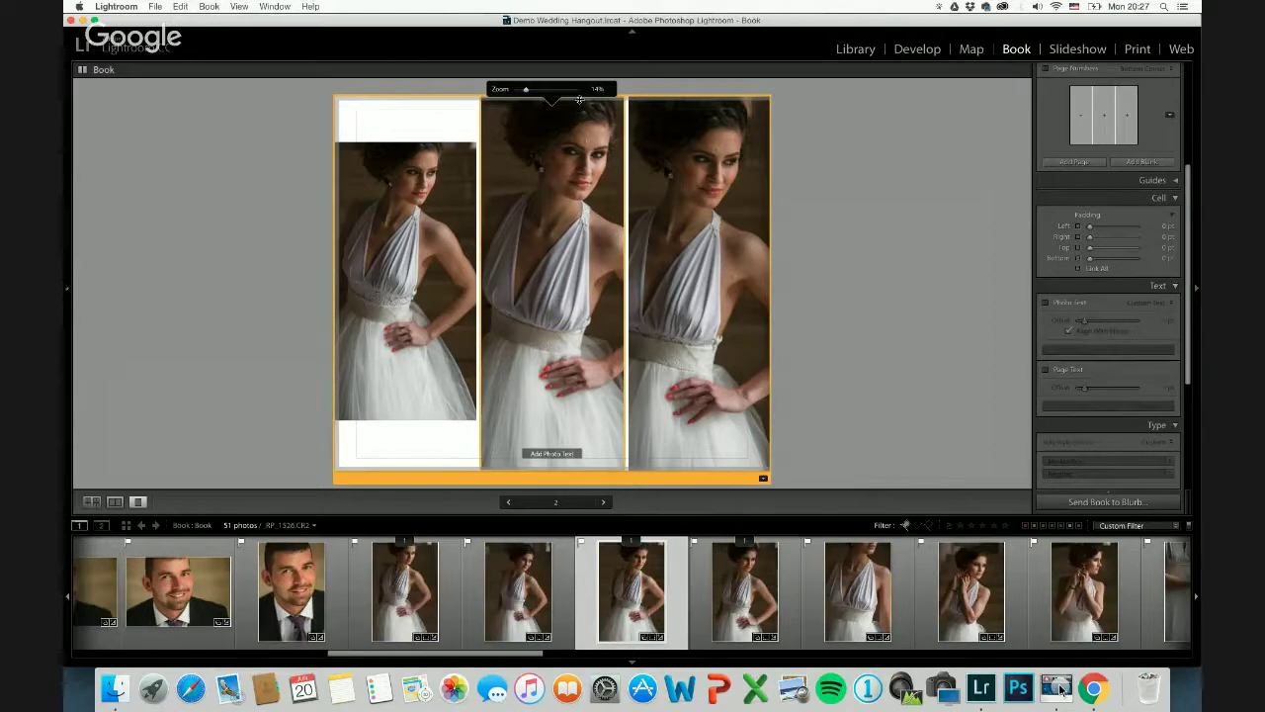
pyautogui.moveTo(580, 100); pyautogui.dragTo(574, 141)
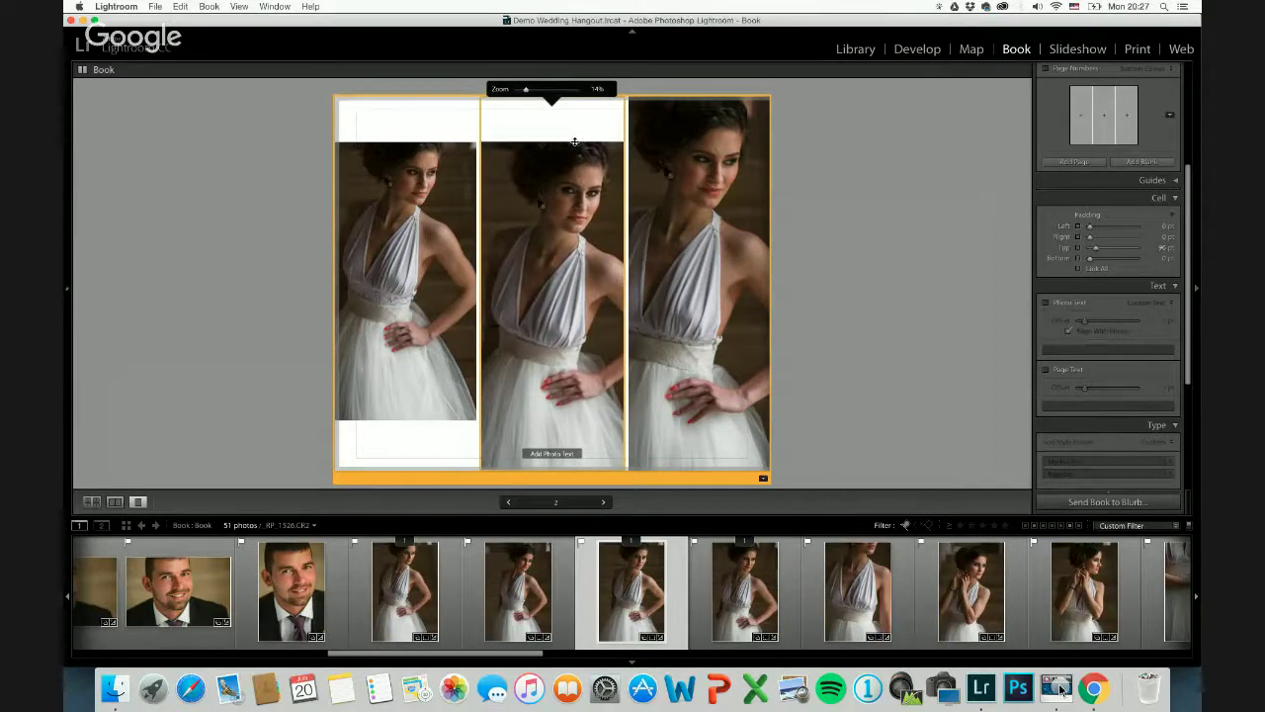
pyautogui.click(498, 469)
pyautogui.click(503, 468)
pyautogui.moveTo(502, 470); pyautogui.dragTo(505, 417)
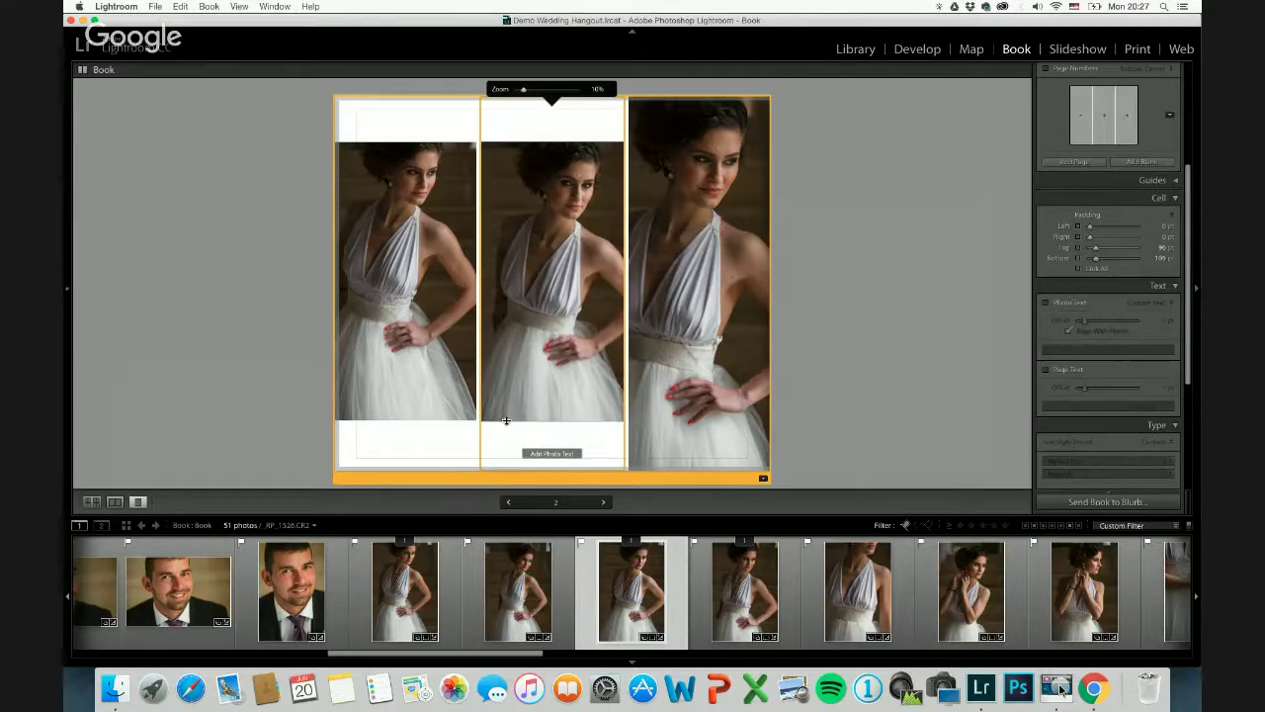
# Pad the third photo cell on page 2 by about 93 pt at the top and about 102 pt at the bottom.
pyautogui.click(688, 224)
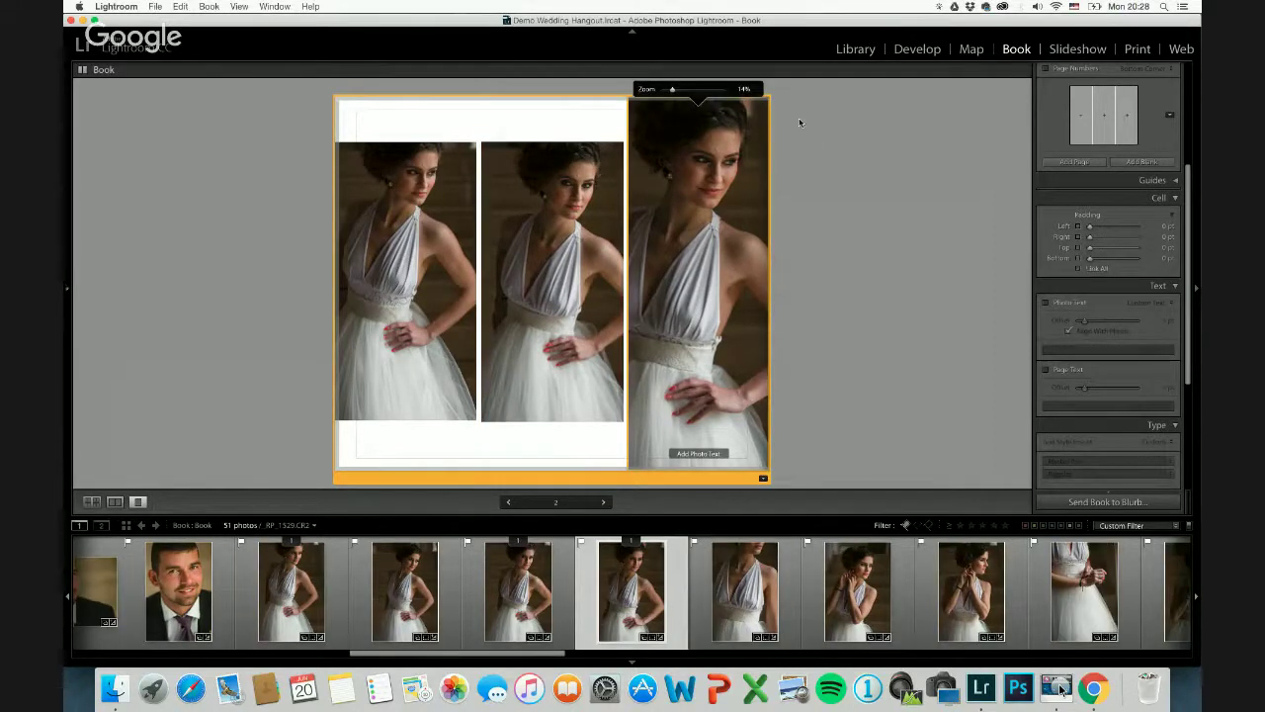
pyautogui.moveTo(756, 100); pyautogui.dragTo(752, 142)
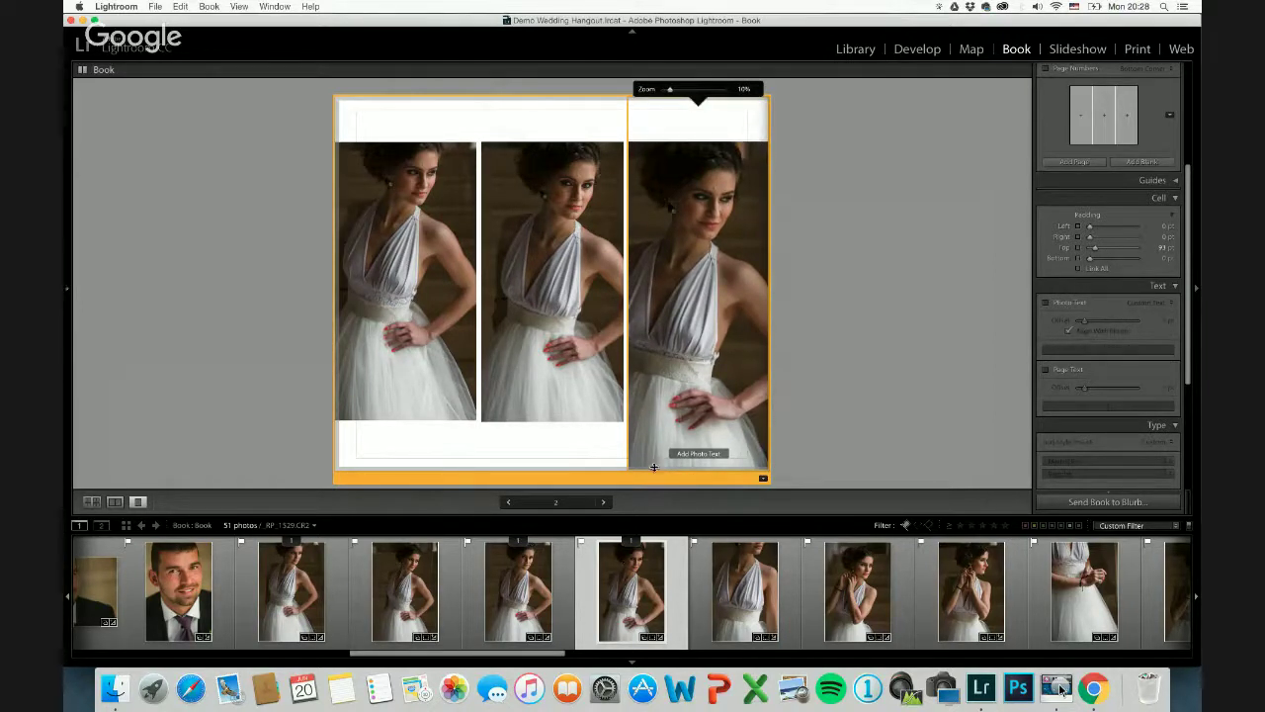
pyautogui.moveTo(653, 466); pyautogui.dragTo(657, 422)
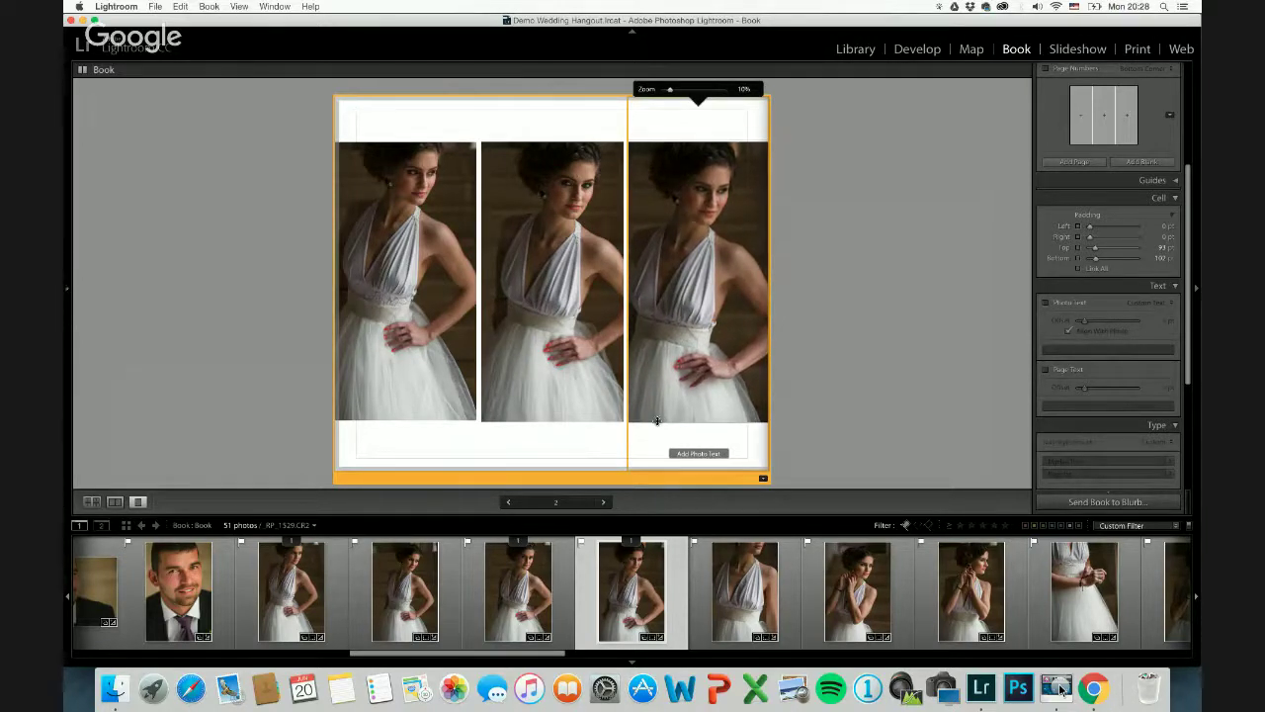
pyautogui.click(815, 330)
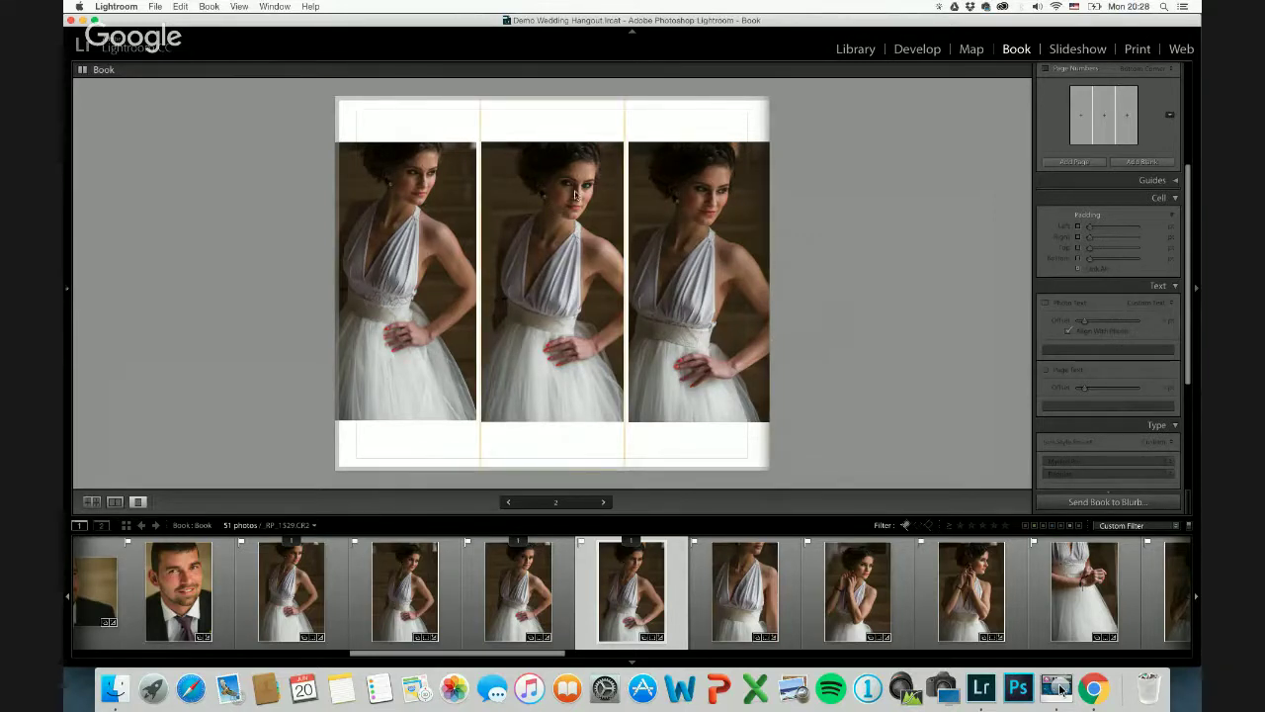
# Swap the middle and third bride portraits on page 2 between their cells.
pyautogui.click(573, 210)
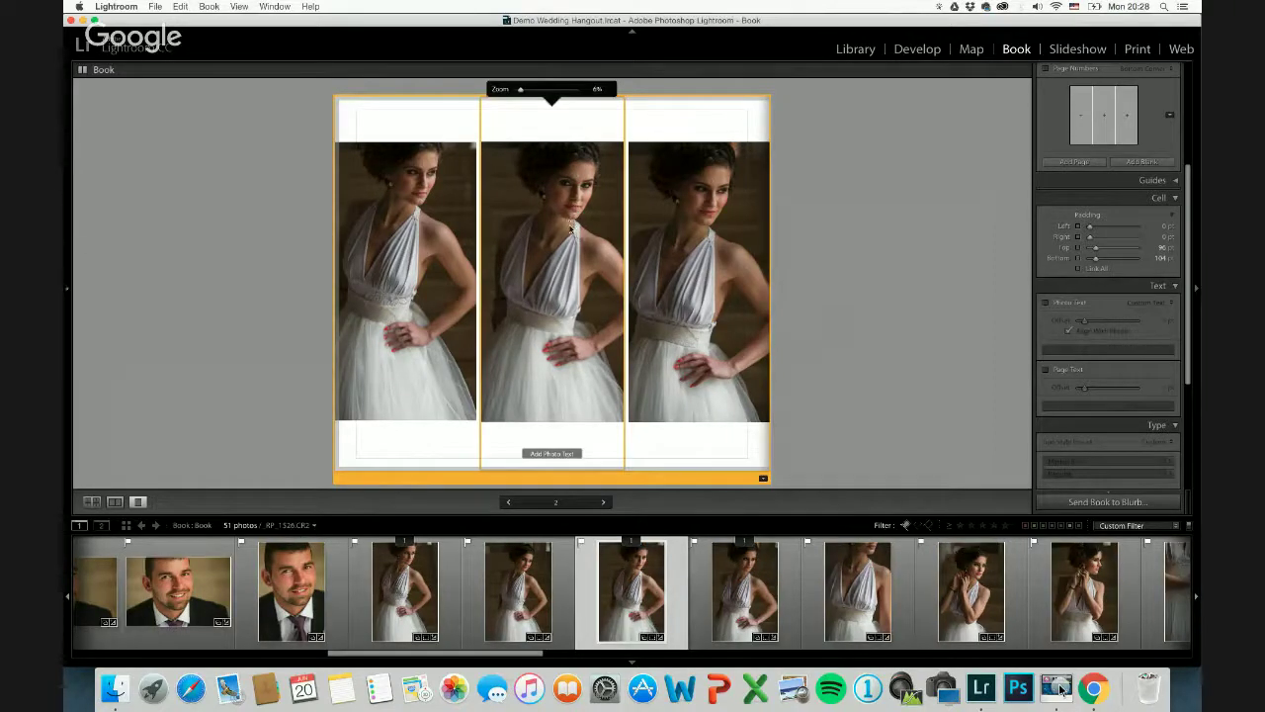
pyautogui.moveTo(571, 229); pyautogui.dragTo(678, 227)
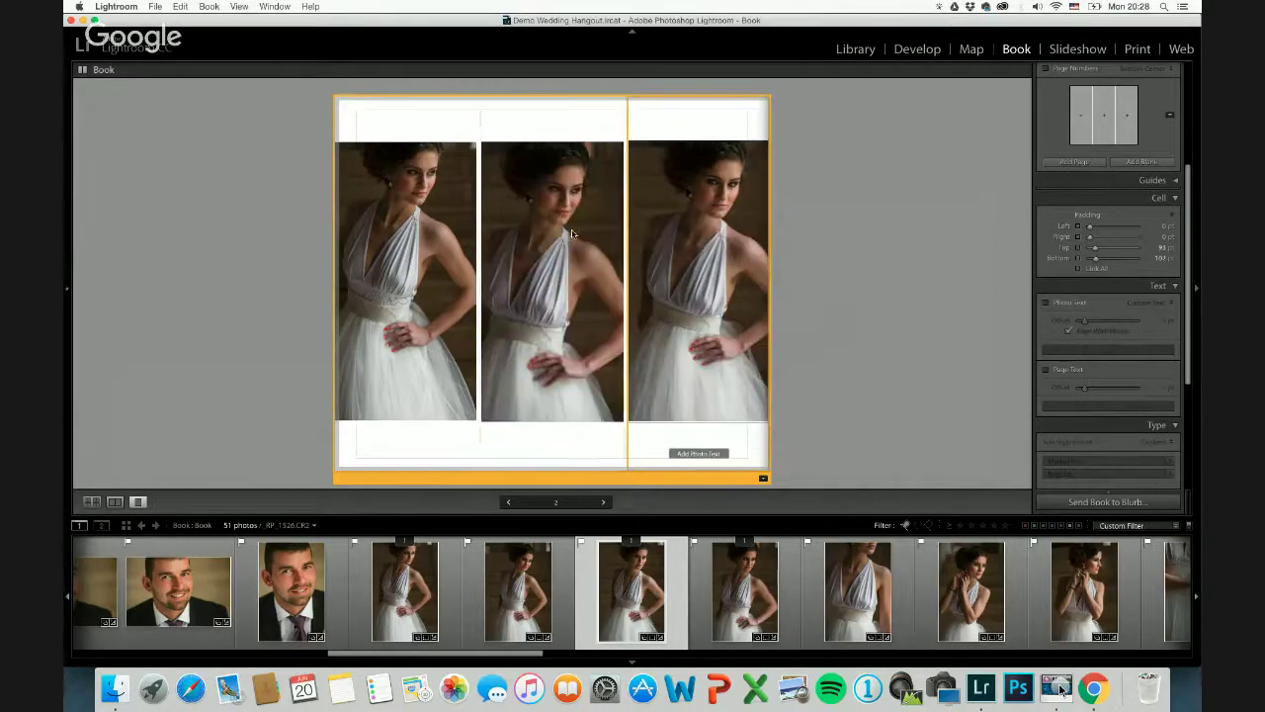
pyautogui.press('super+z')
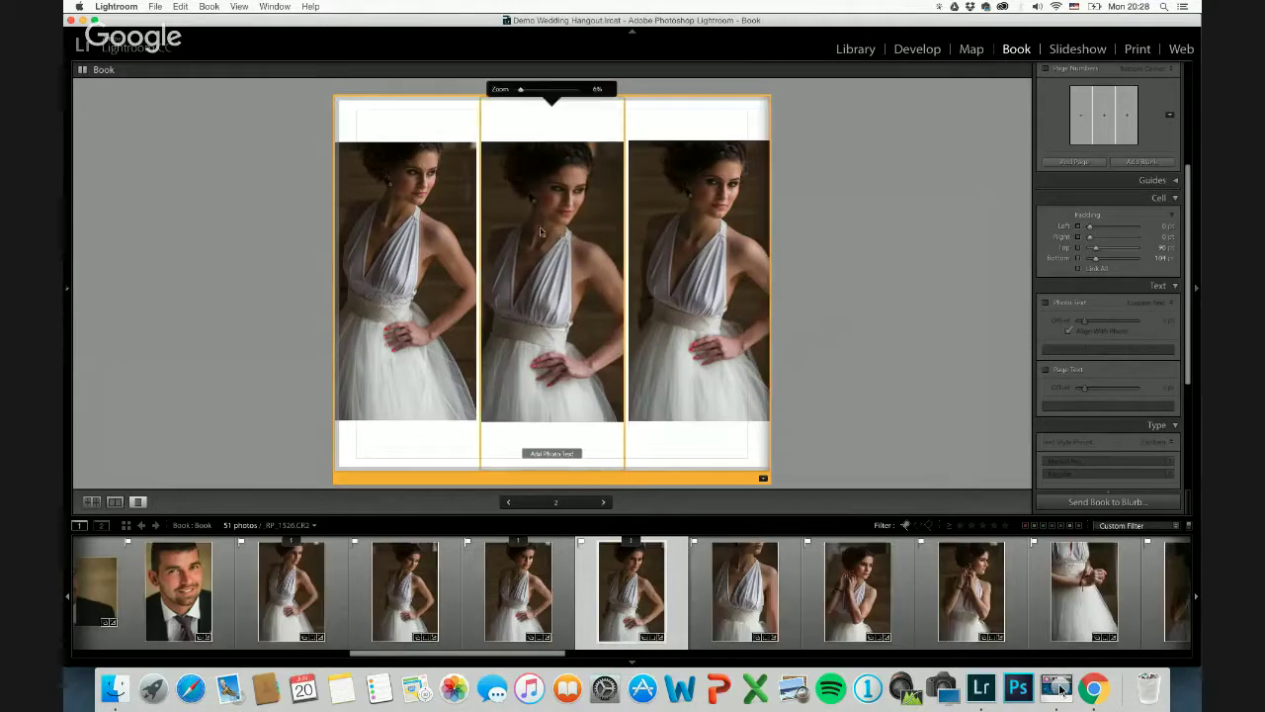
pyautogui.moveTo(593, 235); pyautogui.dragTo(672, 240)
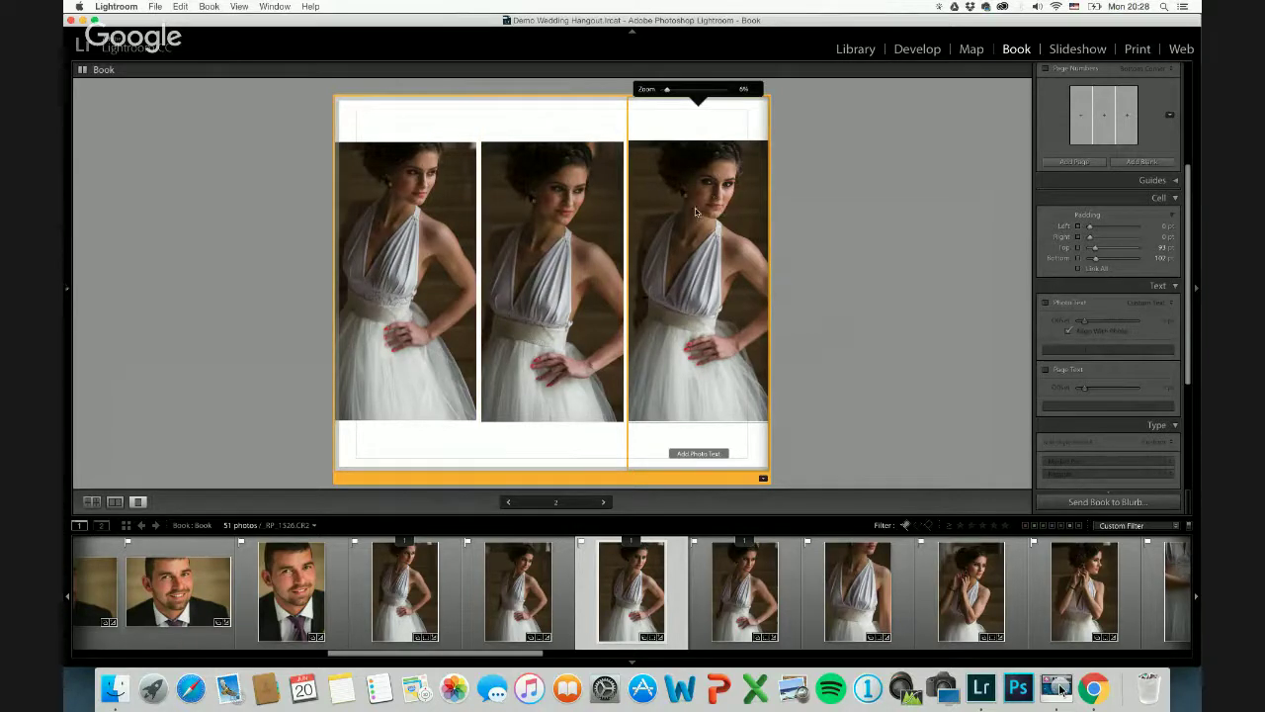
# Show pages 2 and 3 in spread view and save page 2's padded three-photo layout as a custom page.
pyautogui.click(115, 502)
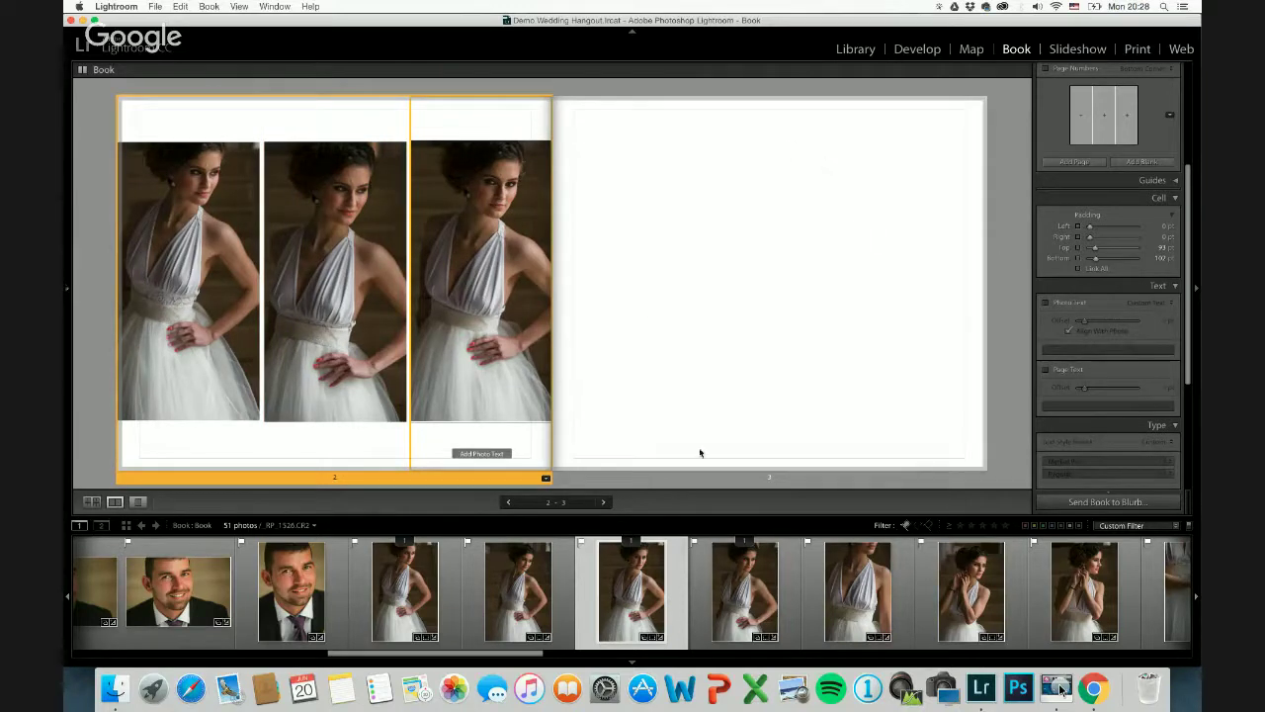
pyautogui.click(546, 479)
pyautogui.click(545, 479)
pyautogui.rightClick(498, 328)
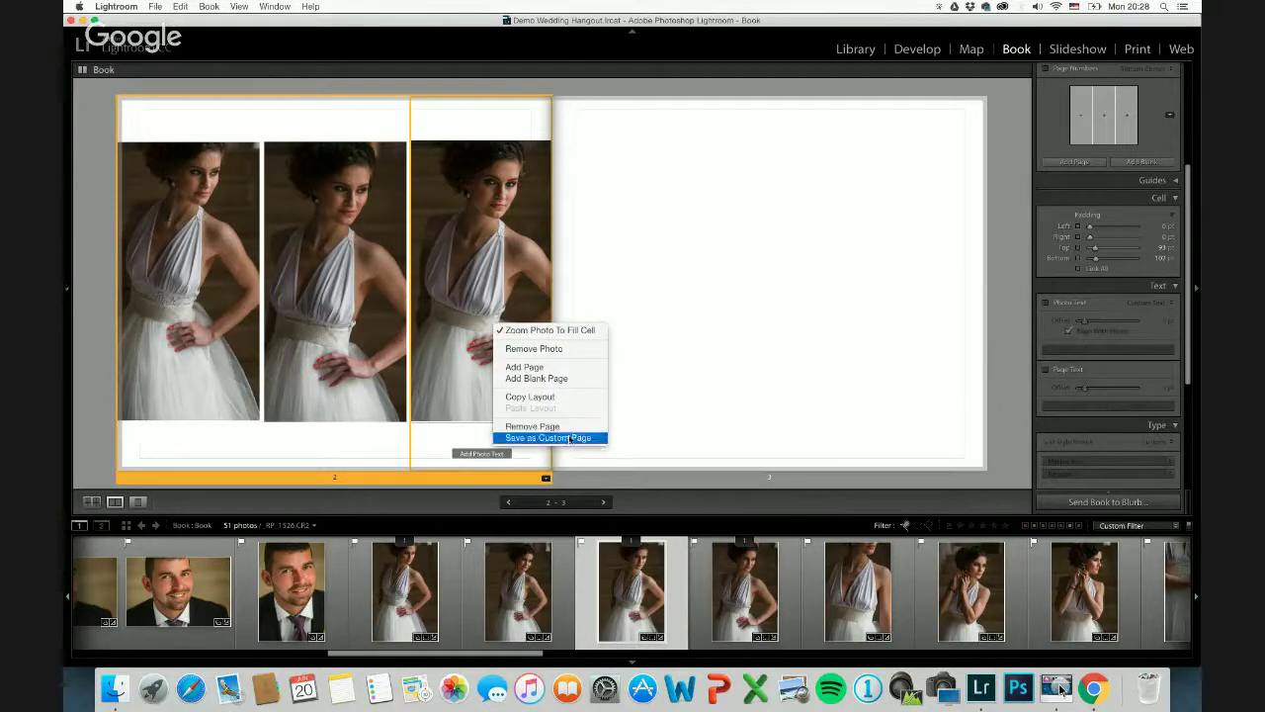
pyautogui.click(567, 453)
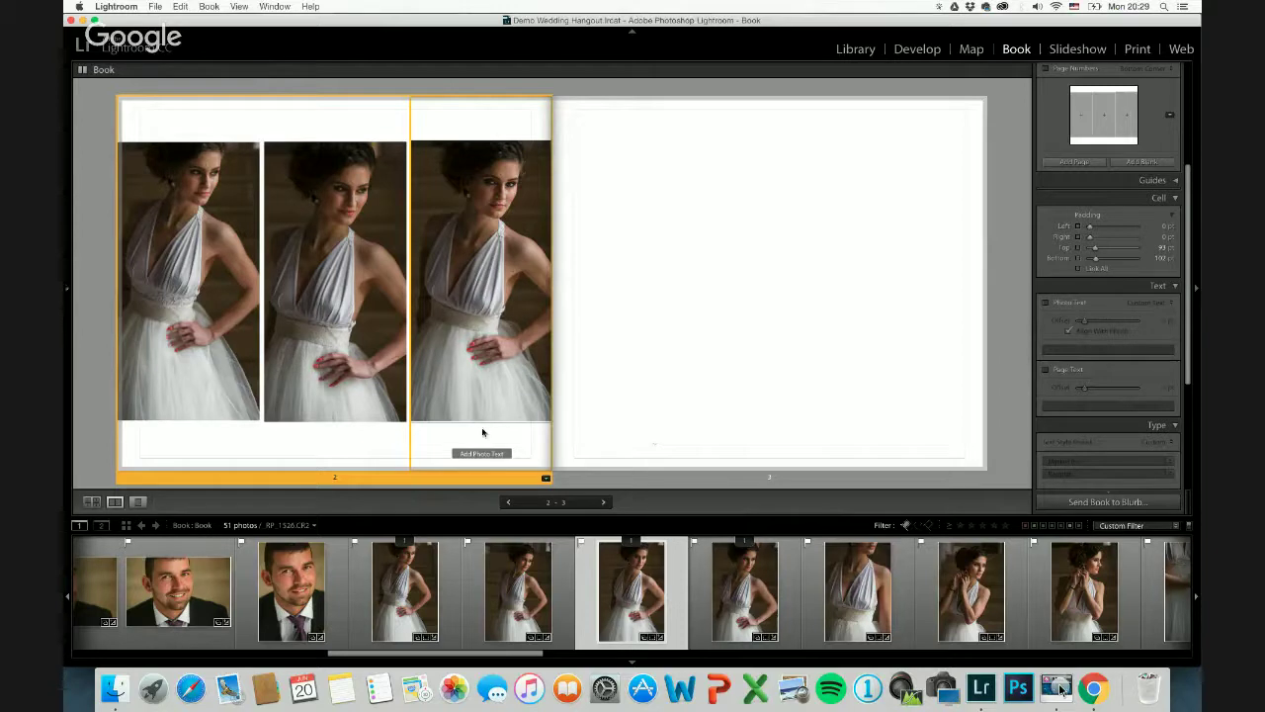
# Copy the layout of page 2 and try to paste it onto blank page 3.
pyautogui.rightClick(387, 478)
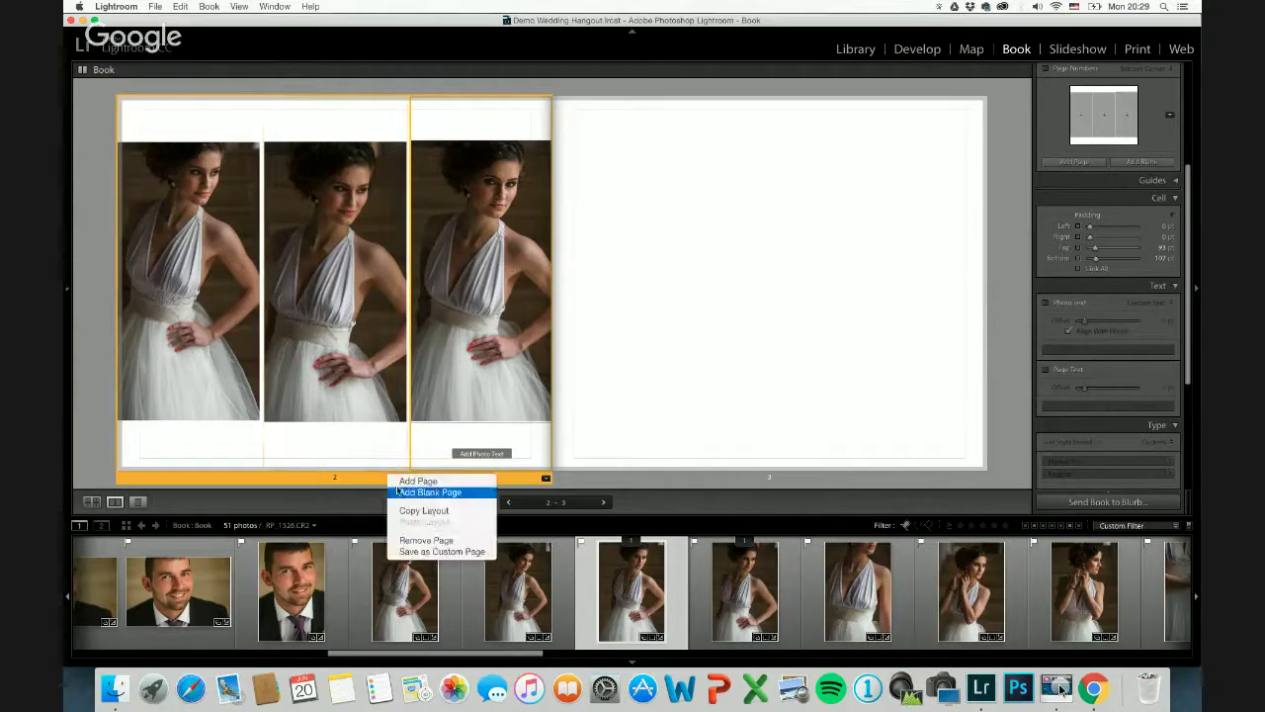
pyautogui.click(405, 509)
pyautogui.click(644, 446)
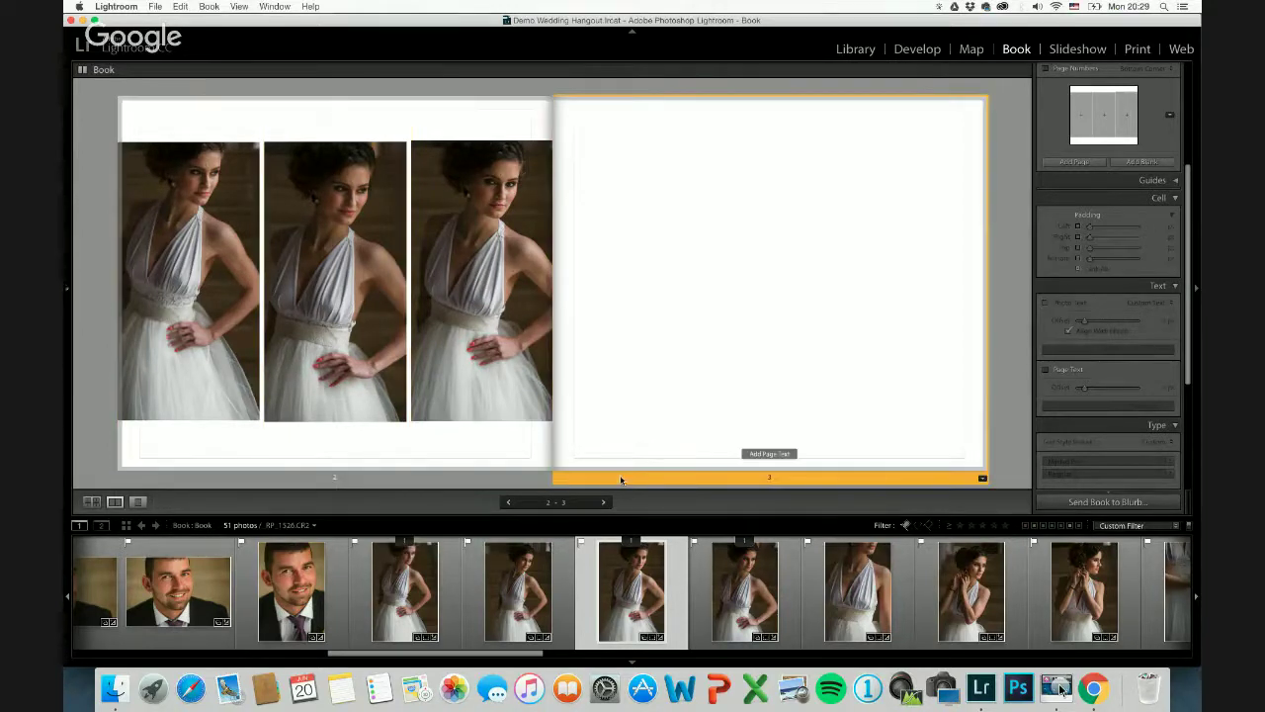
pyautogui.rightClick(620, 476)
pyautogui.click(645, 406)
pyautogui.rightClick(644, 406)
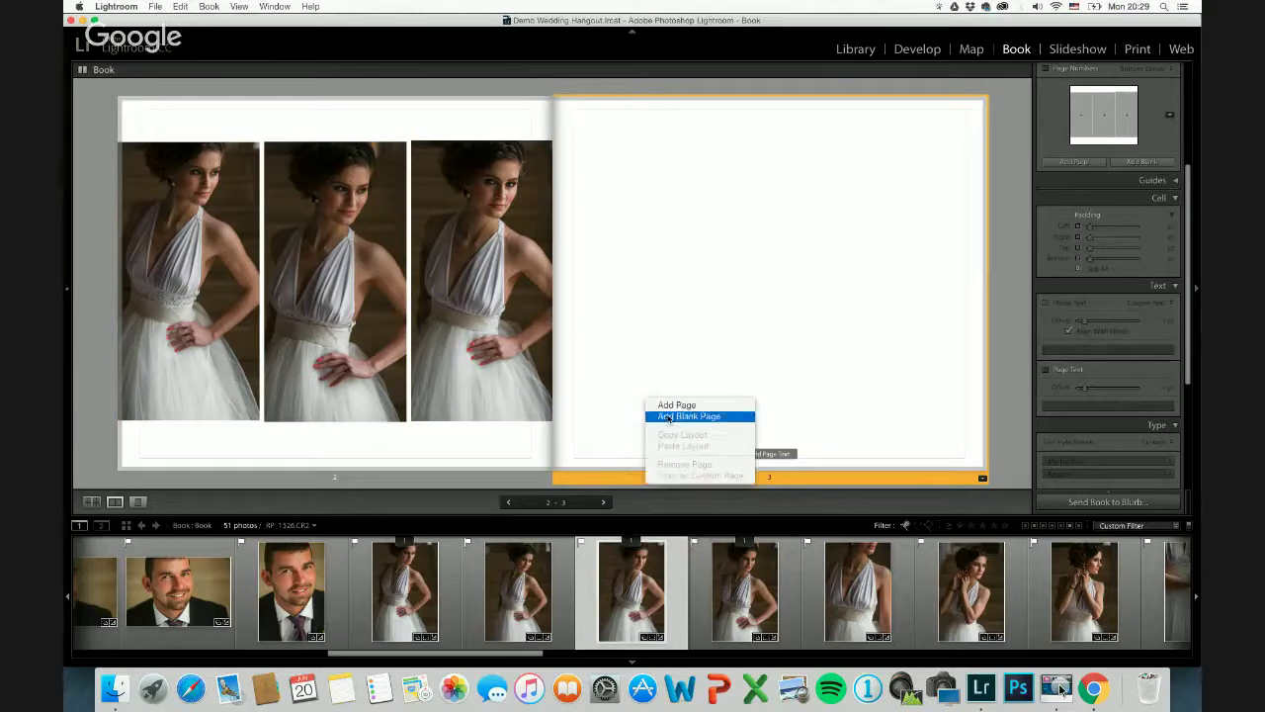
pyautogui.click(666, 345)
pyautogui.rightClick(667, 345)
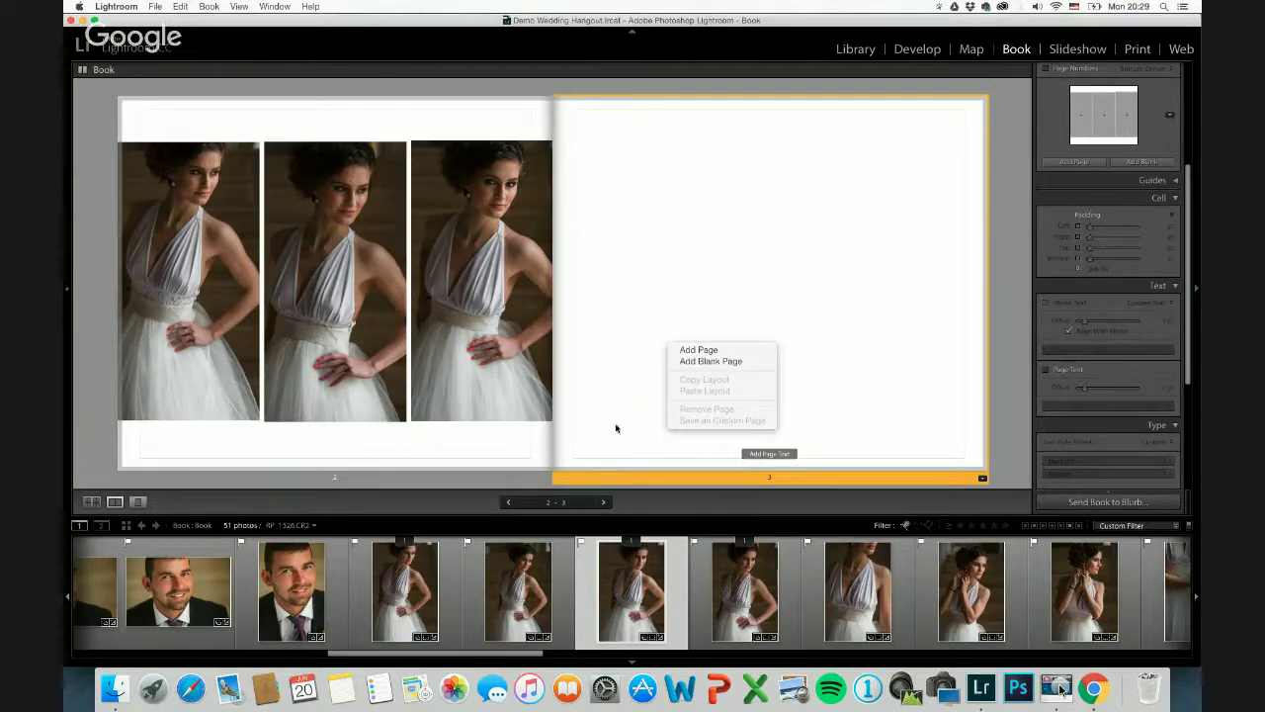
pyautogui.rightClick(604, 479)
pyautogui.click(594, 475)
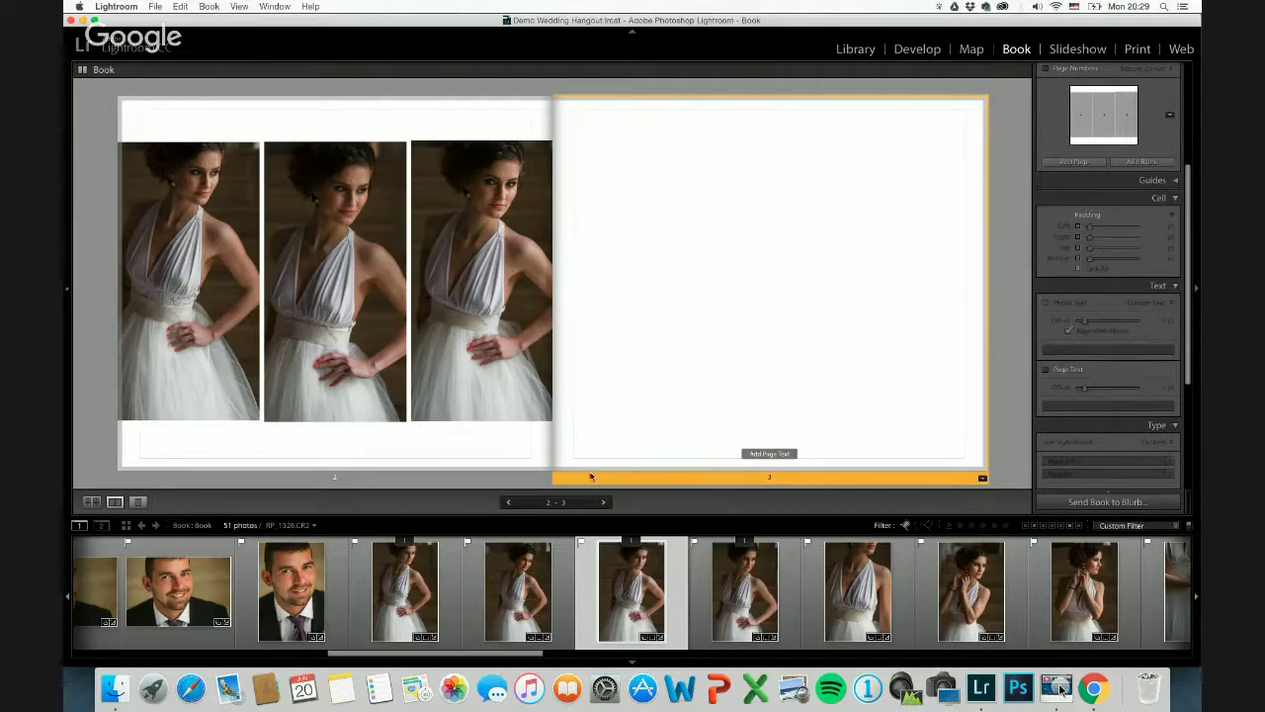
pyautogui.rightClick(591, 473)
pyautogui.click(518, 464)
# Retry copying page 2's layout and look for a way to paste it onto the blank facing page.
pyautogui.click(514, 450)
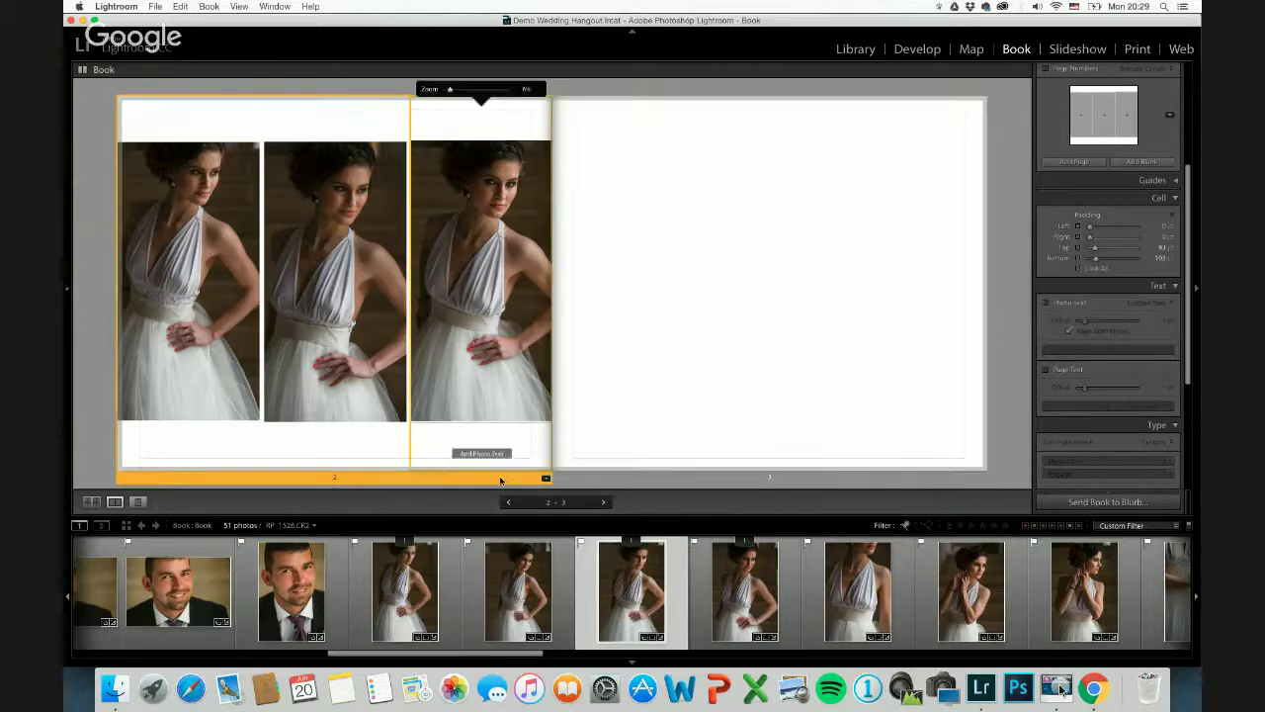
pyautogui.rightClick(506, 477)
pyautogui.click(538, 490)
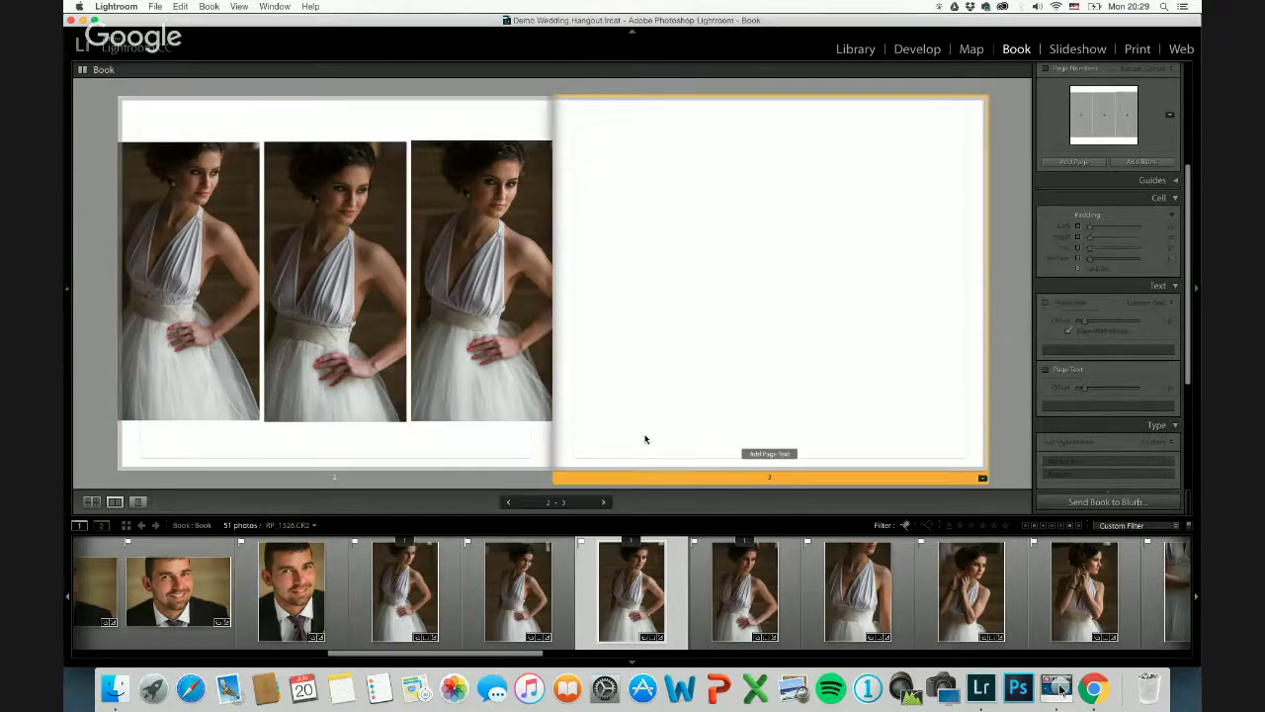
pyautogui.rightClick(627, 480)
pyautogui.click(652, 406)
pyautogui.rightClick(654, 398)
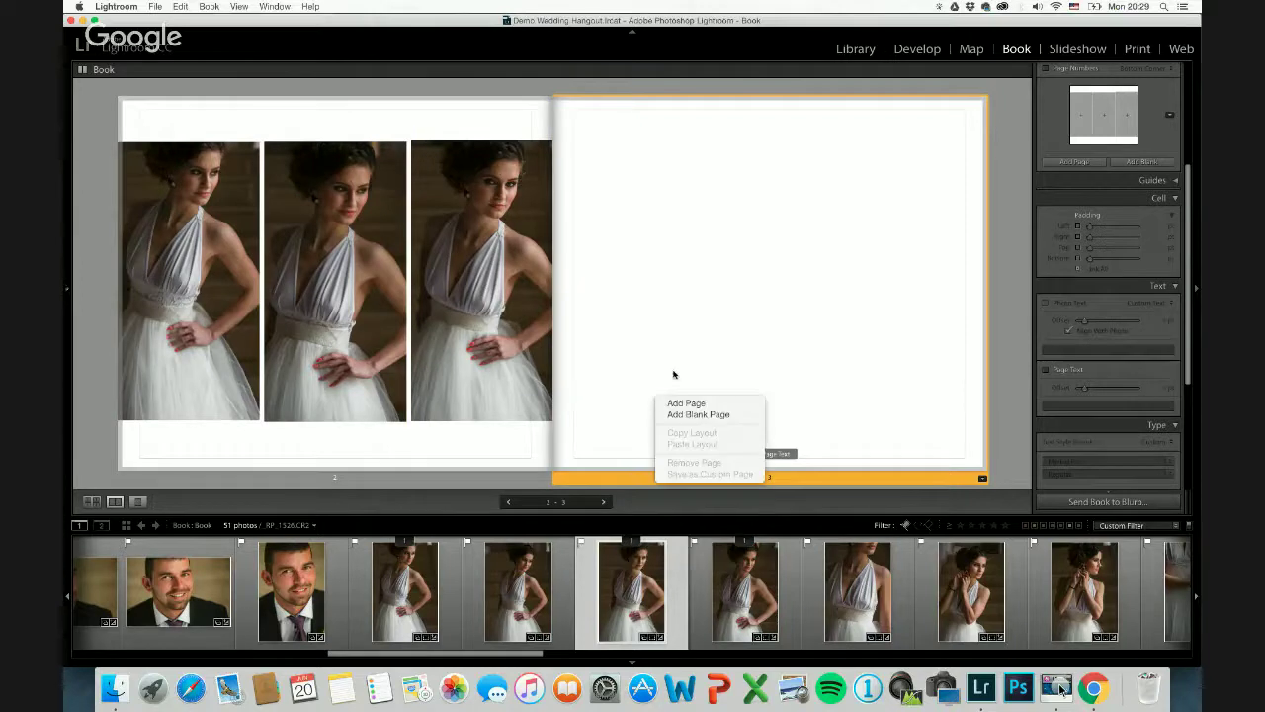
# Add a new page 3 with the same padded three-cell layout as page 2.
pyautogui.click(682, 354)
pyautogui.rightClick(676, 385)
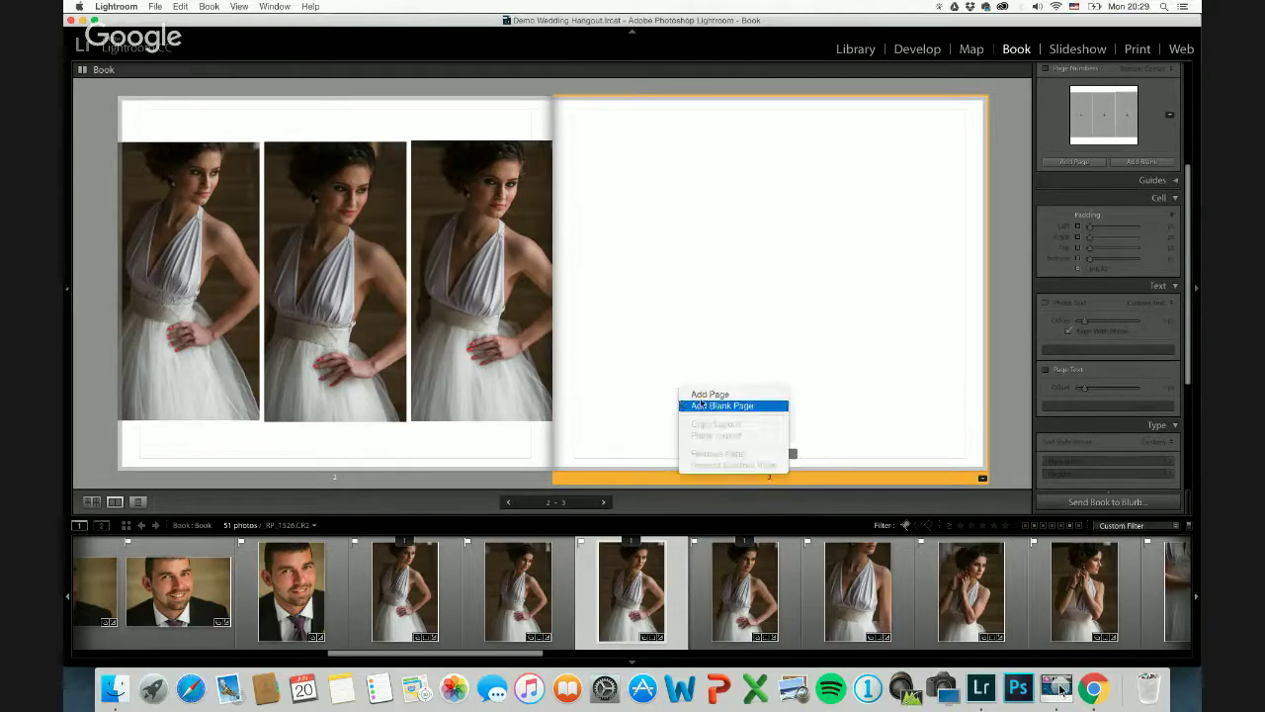
pyautogui.click(692, 393)
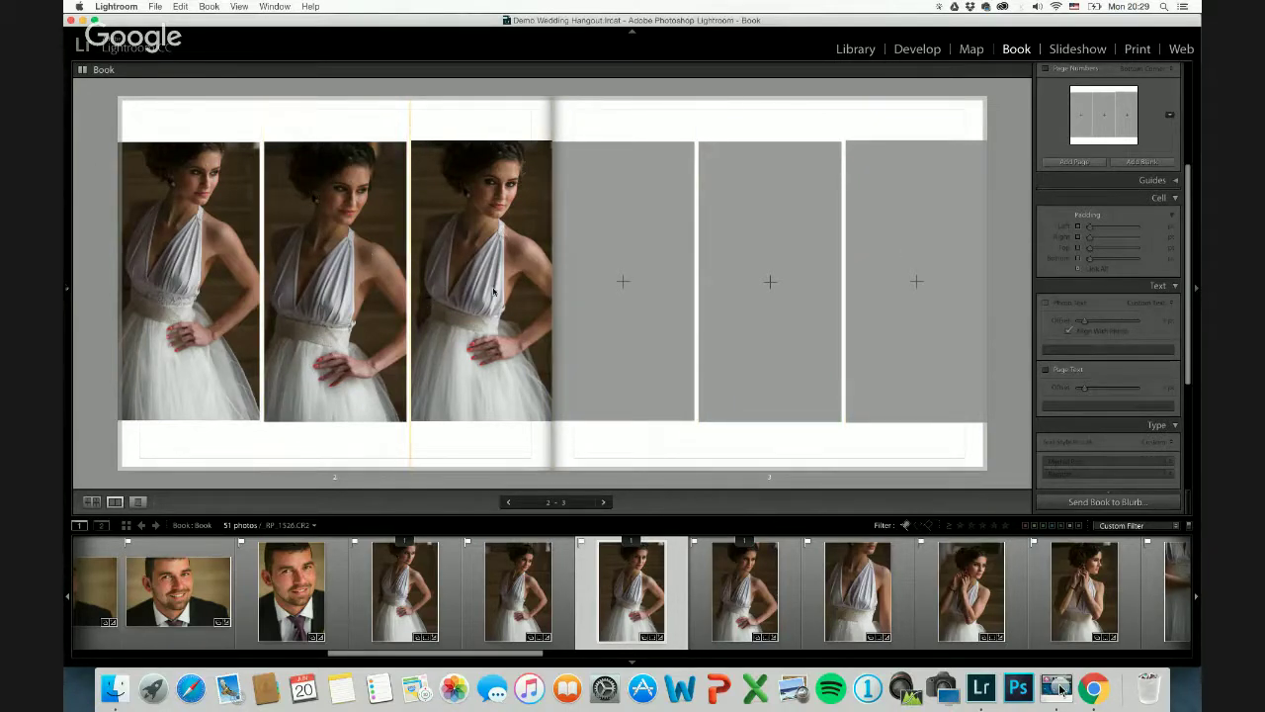
# Open the middle portrait _RP_1529.CR2 in the Develop module and set its point curve to Linear.
pyautogui.click(373, 230)
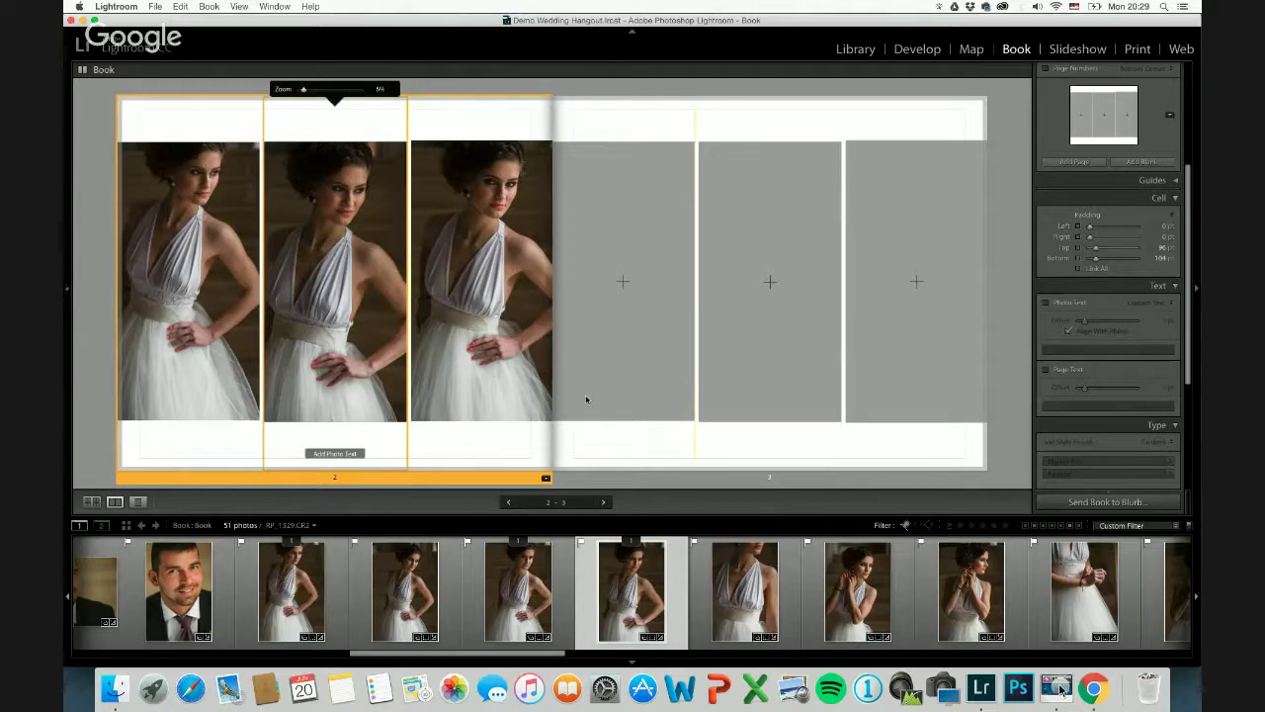
pyautogui.press('d')
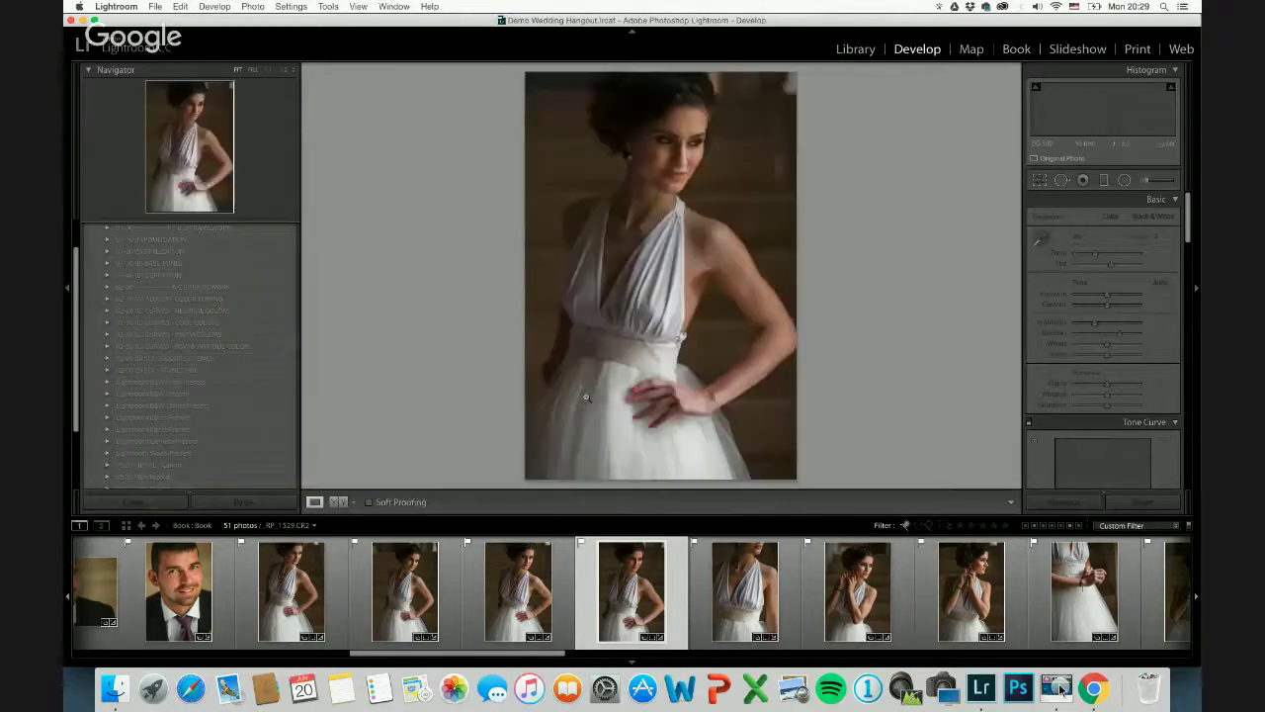
pyautogui.moveTo(1189, 230); pyautogui.dragTo(1188, 260)
pyautogui.click(1133, 392)
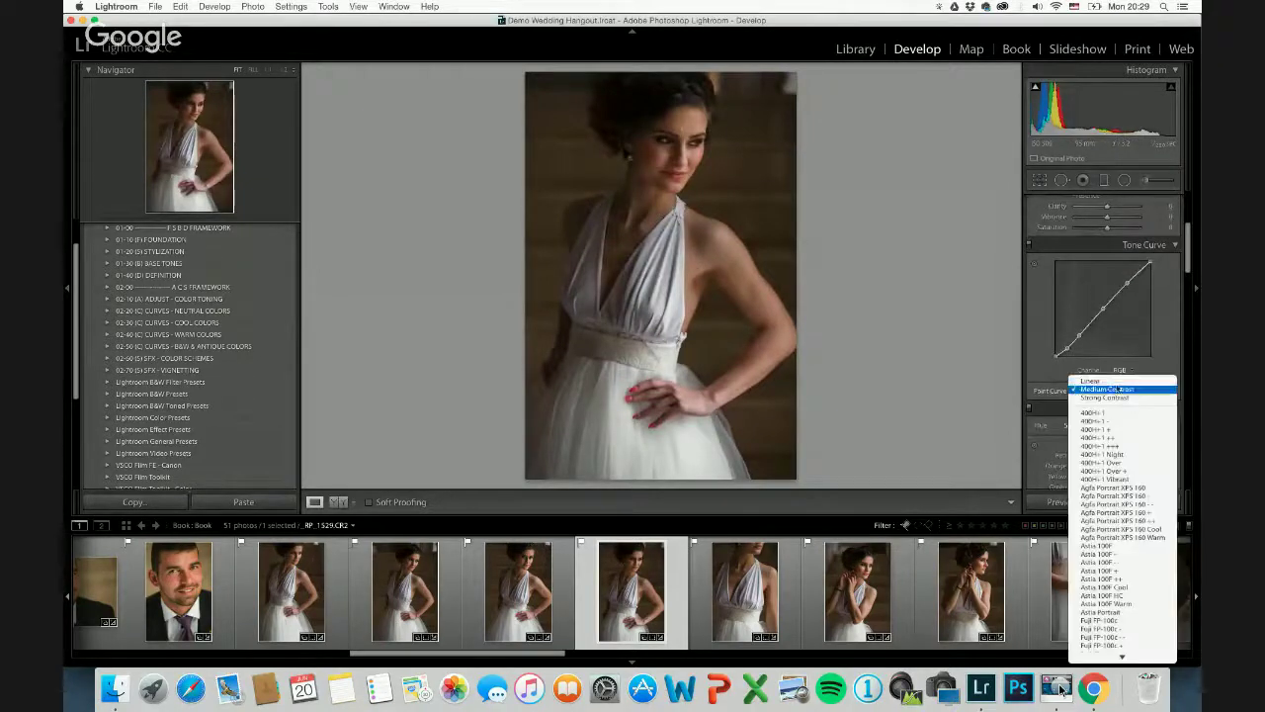
pyautogui.click(1077, 376)
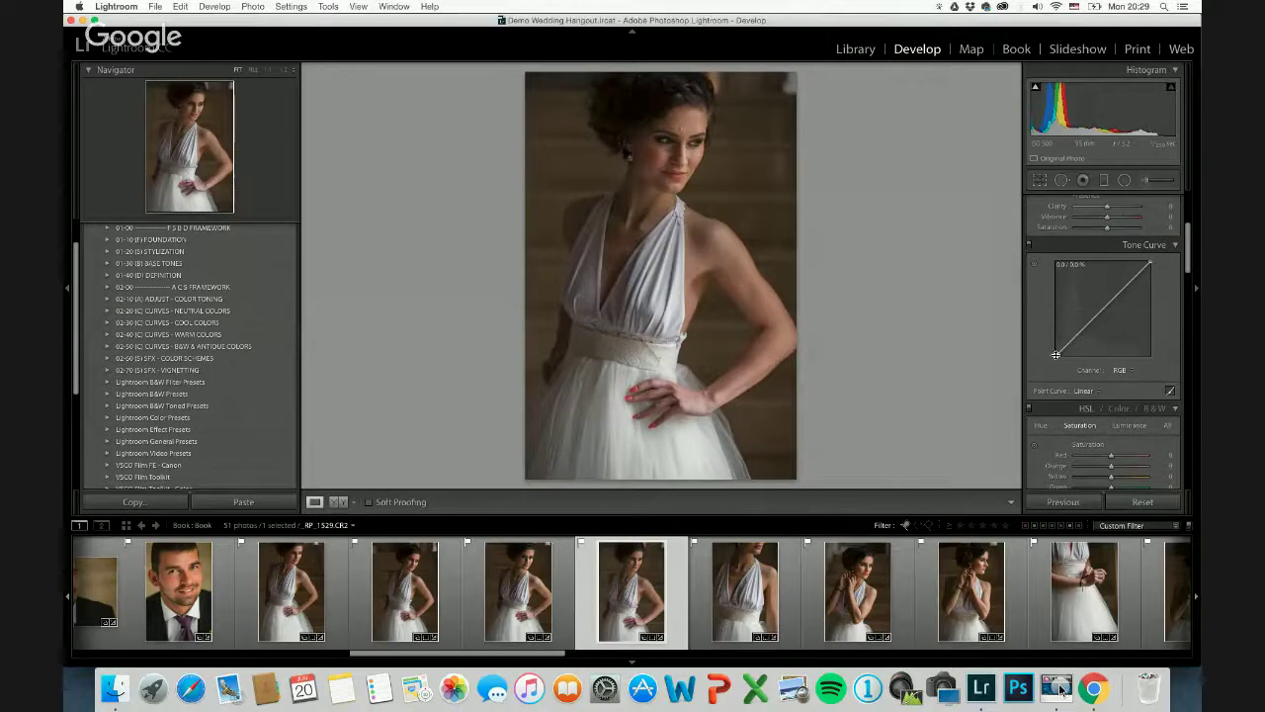
# Fade the portrait by raising the tone curve's black point and slightly lowering its white point, and return to the Book module.
pyautogui.moveTo(1055, 354); pyautogui.dragTo(1055, 325)
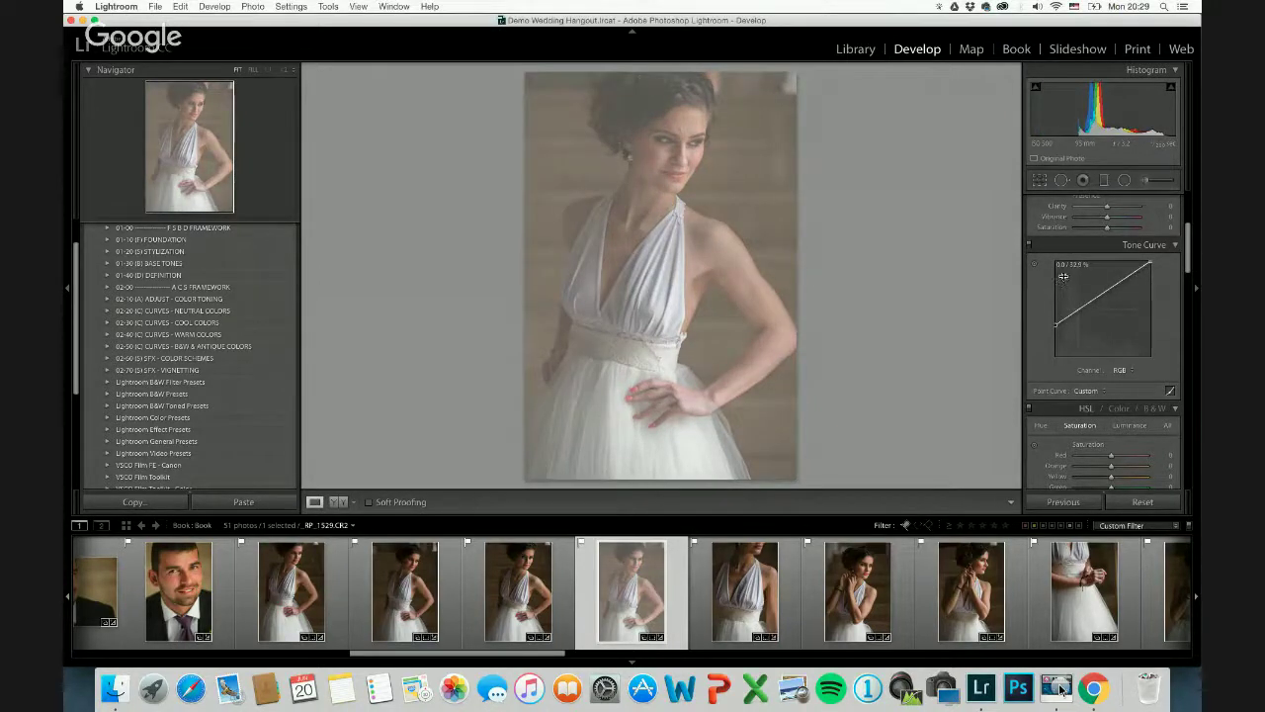
pyautogui.moveTo(1055, 323); pyautogui.dragTo(1055, 312)
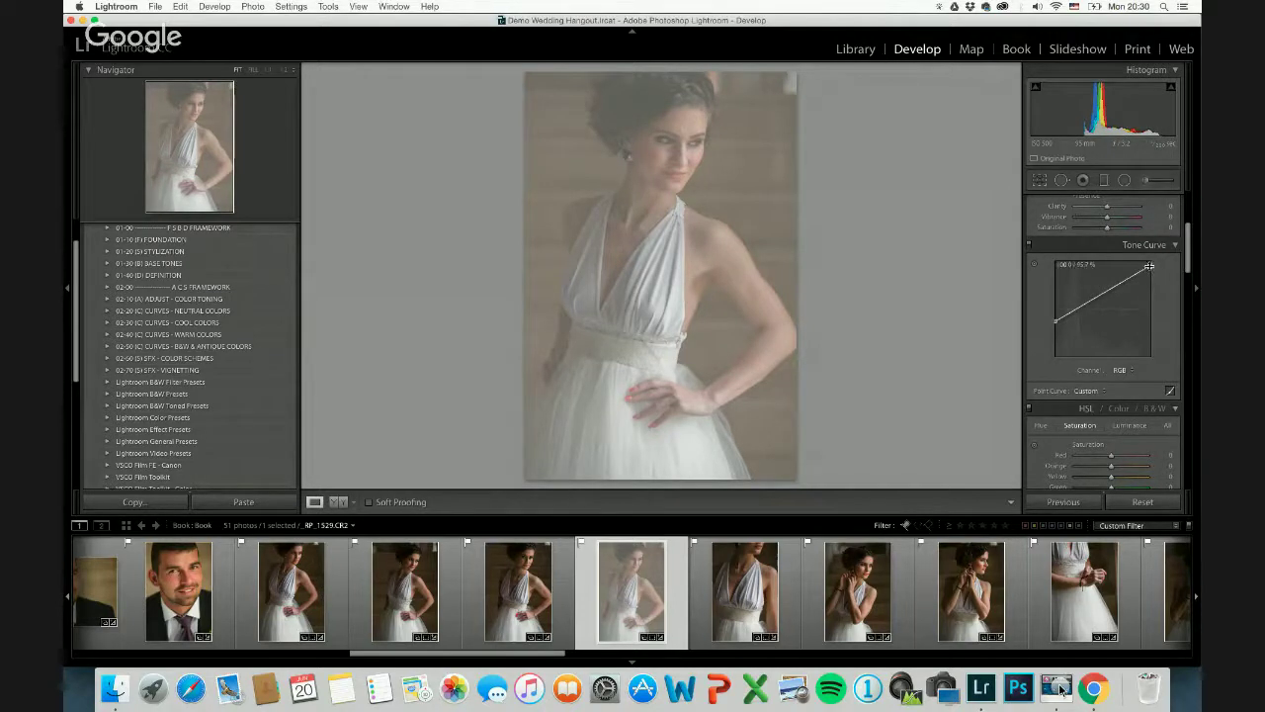
pyautogui.moveTo(1151, 265); pyautogui.dragTo(1151, 262)
pyautogui.moveTo(1150, 265)
pyautogui.moveTo(1056, 321); pyautogui.dragTo(1056, 330)
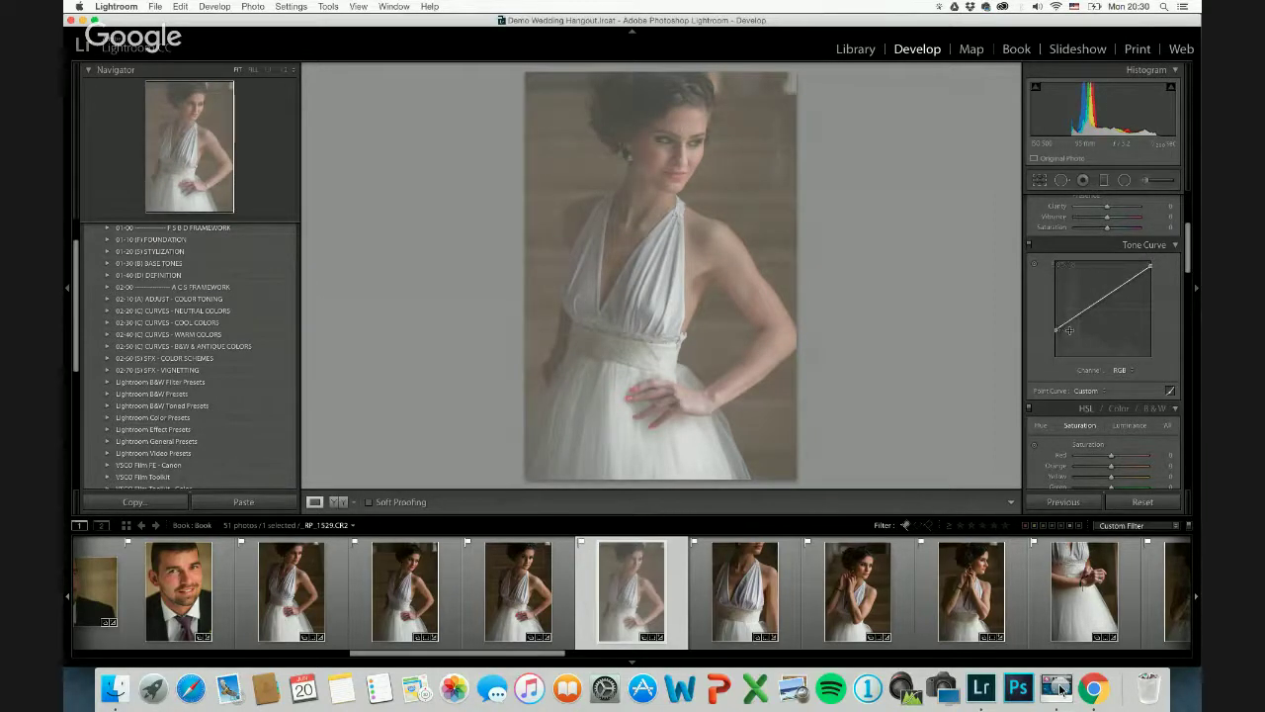
pyautogui.click(1016, 48)
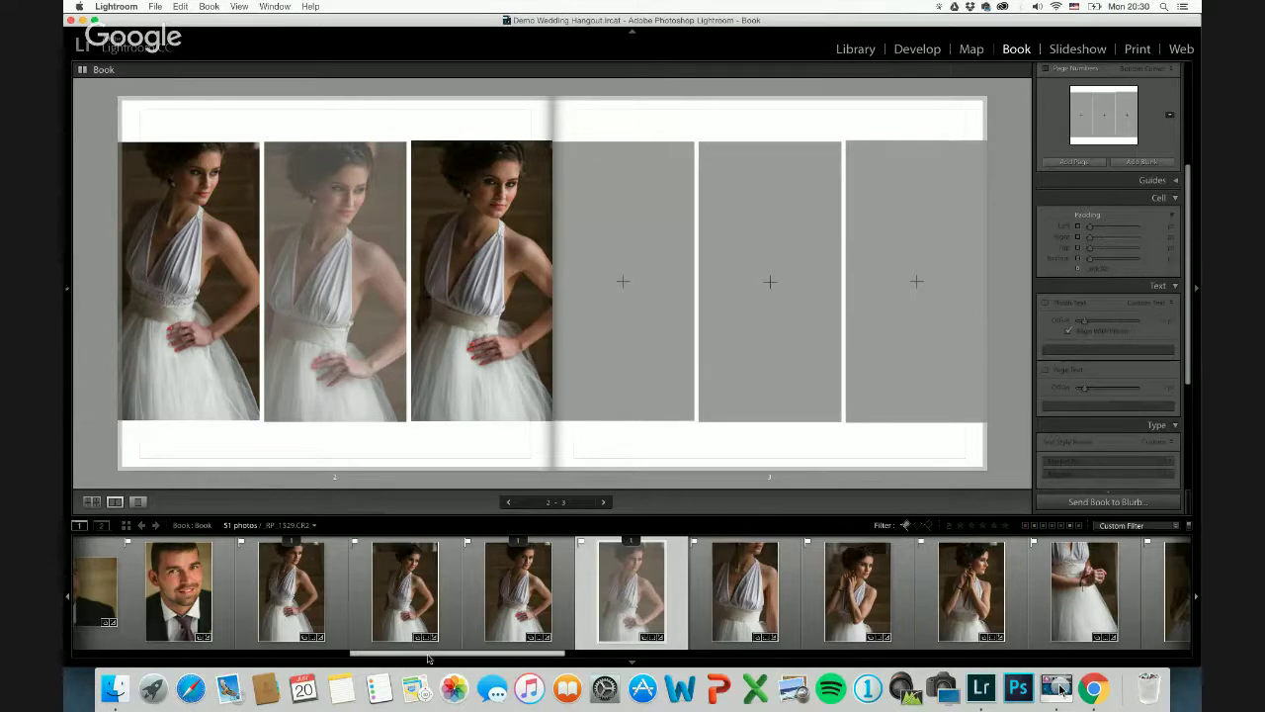
# Select the dress close-up, the bracelet hands and the back-of-hair photos together and place them in page 3's three cells.
pyautogui.moveTo(431, 655); pyautogui.dragTo(491, 664)
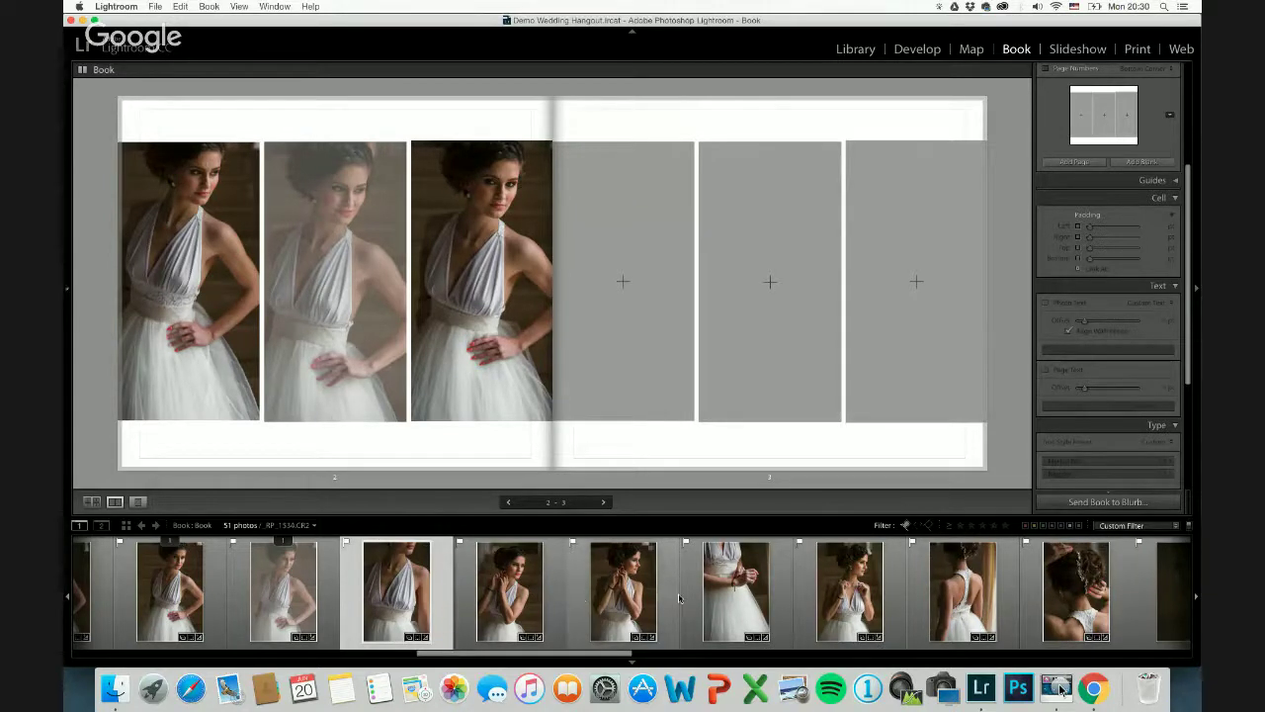
pyautogui.press('super')
pyautogui.keyDown('super'); pyautogui.click(712, 573); pyautogui.keyUp('super')
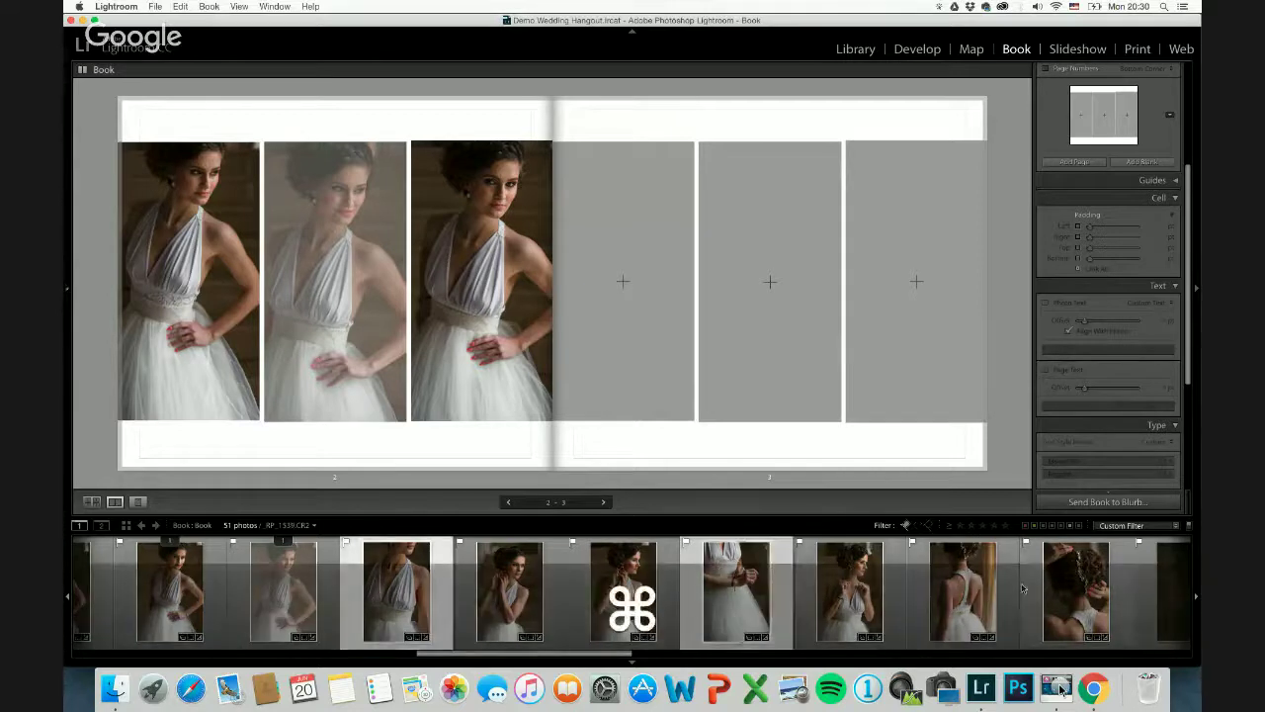
pyautogui.keyDown('super'); pyautogui.click(1076, 590); pyautogui.keyUp('super')
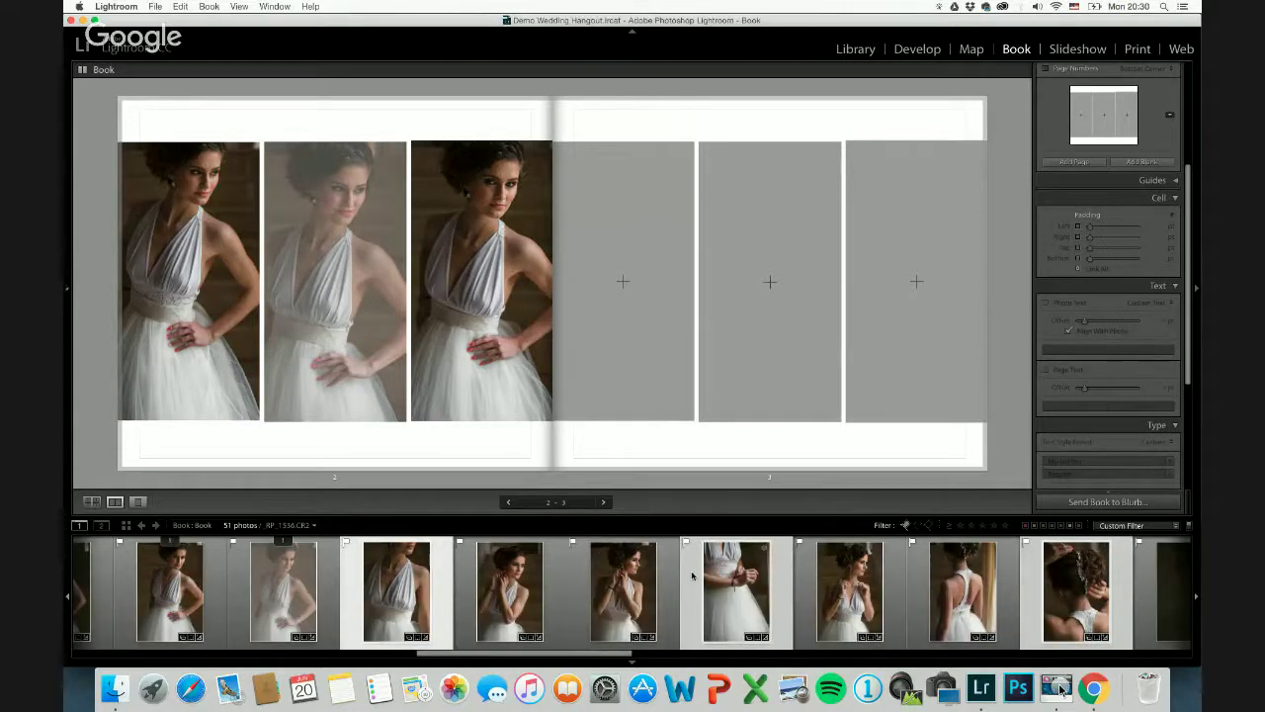
pyautogui.click(690, 580)
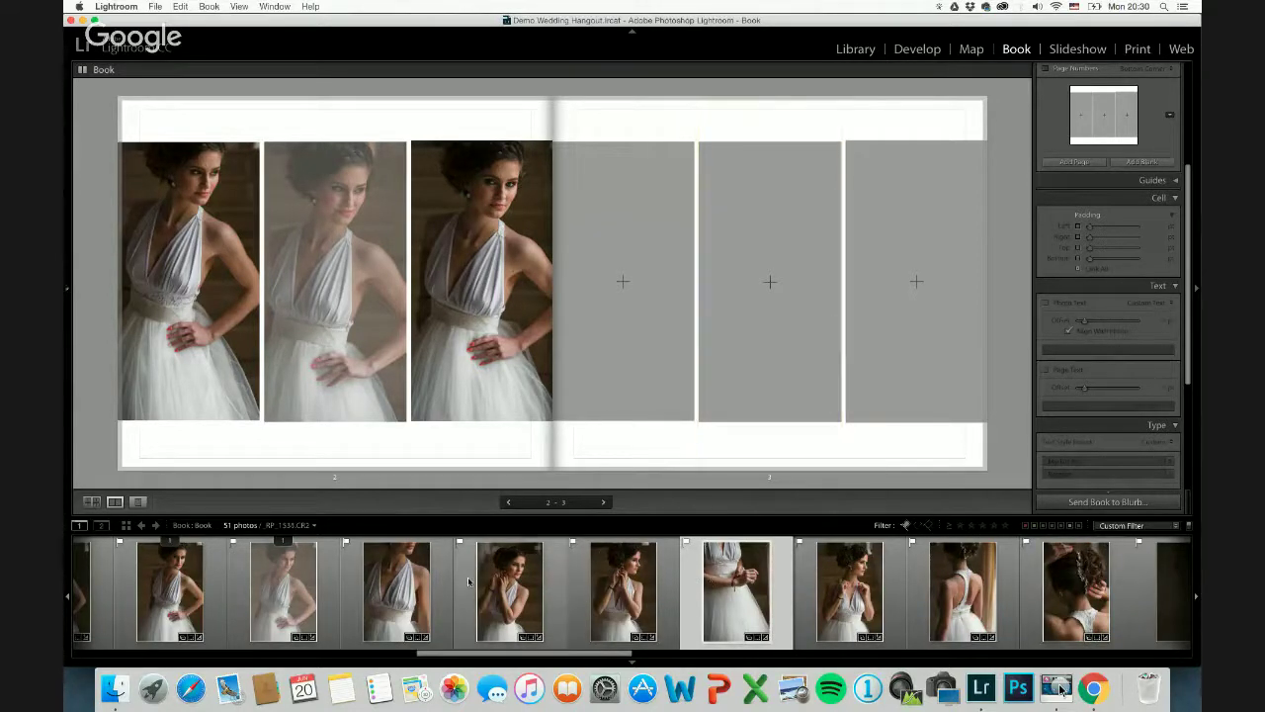
pyautogui.keyDown('super'); pyautogui.click(408, 591); pyautogui.keyUp('super')
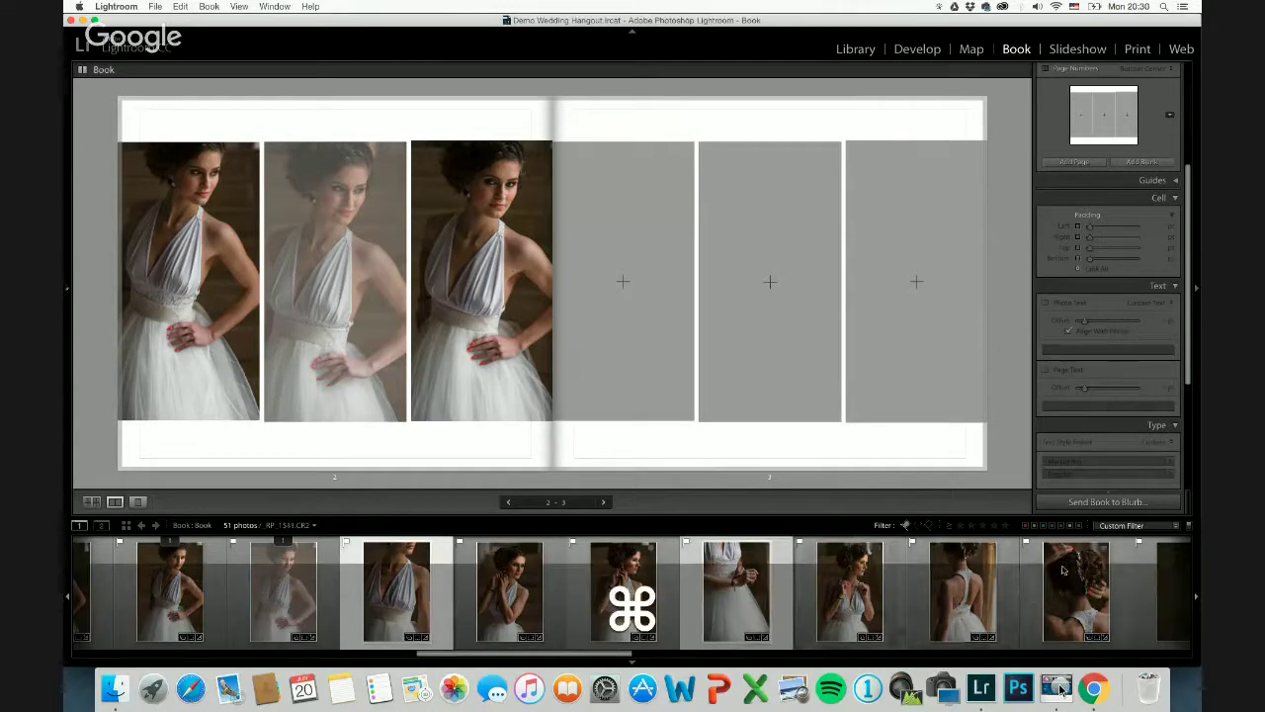
pyautogui.keyDown('super'); pyautogui.click(1065, 571); pyautogui.keyUp('super')
pyautogui.moveTo(730, 577); pyautogui.dragTo(748, 367)
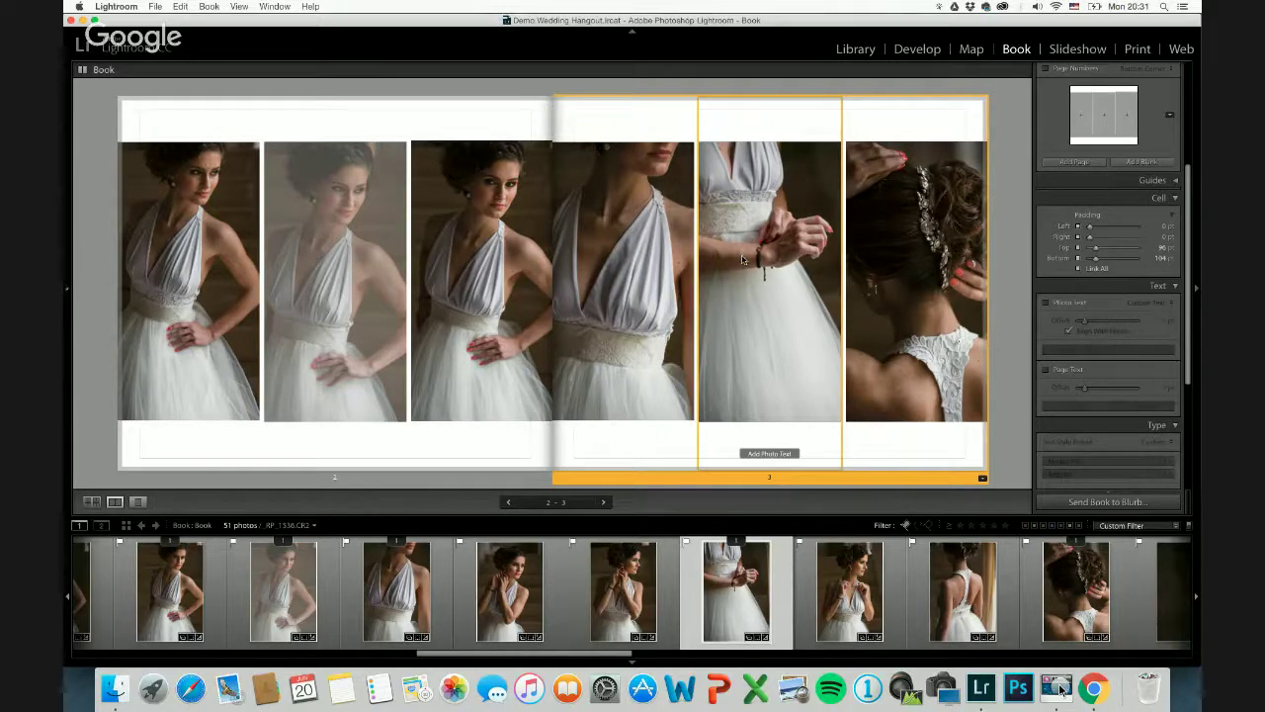
# Swap the bracelet hands and dress close-up photos on page 3, and reposition the dress close-up within the middle cell.
pyautogui.moveTo(785, 288); pyautogui.dragTo(672, 282)
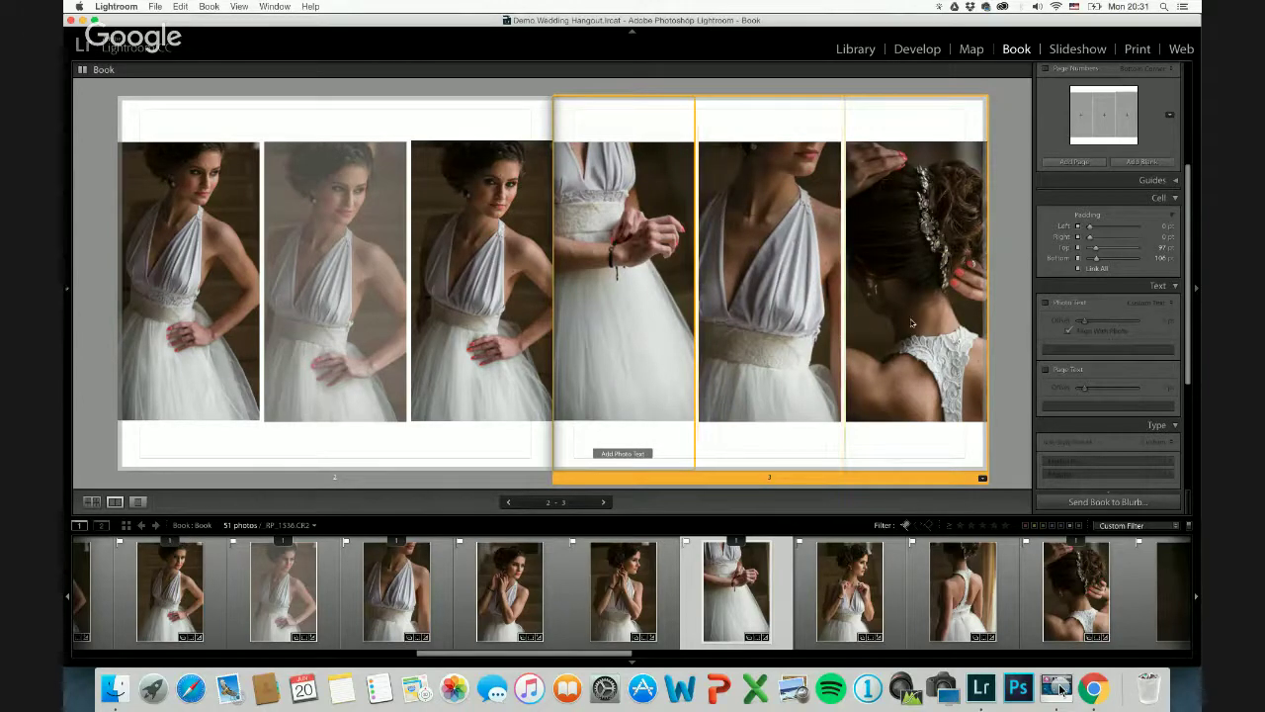
pyautogui.click(781, 275)
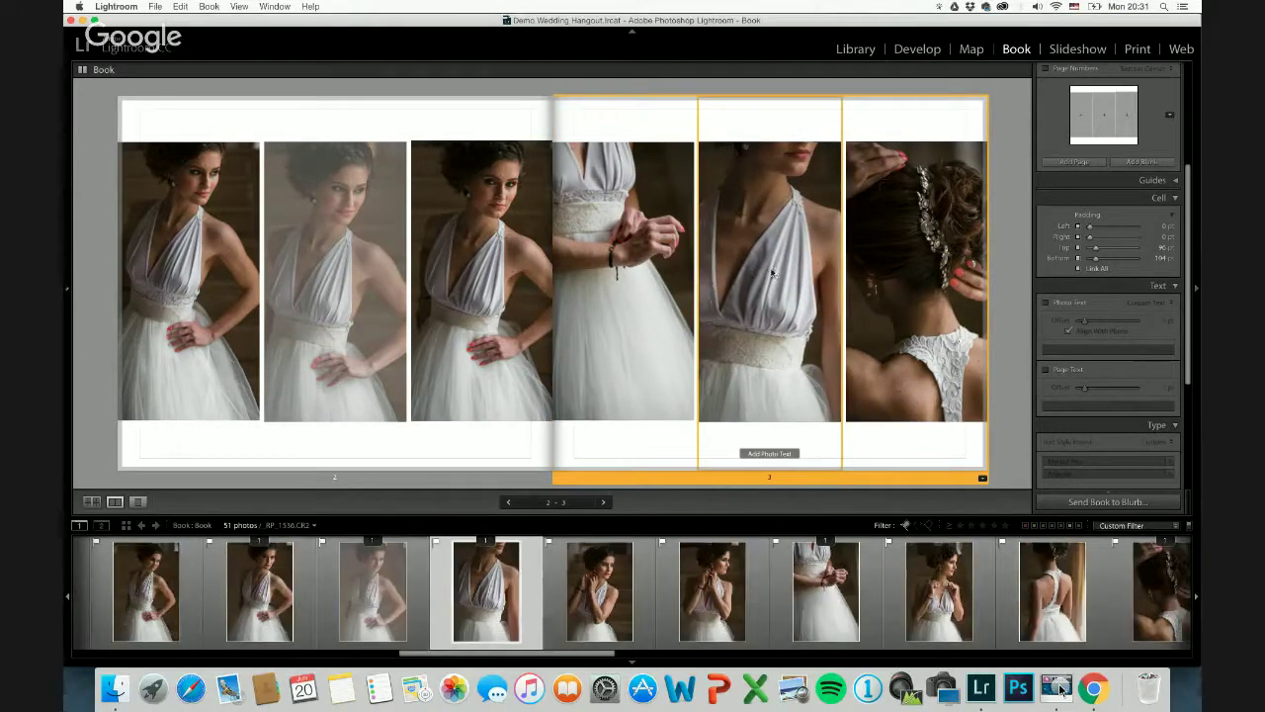
pyautogui.moveTo(637, 267)
pyautogui.mouseDown()
pyautogui.moveTo(748, 269)
pyautogui.moveTo(743, 292)
pyautogui.moveTo(858, 313)
pyautogui.moveTo(800, 288)
pyautogui.moveTo(640, 276)
pyautogui.mouseUp()
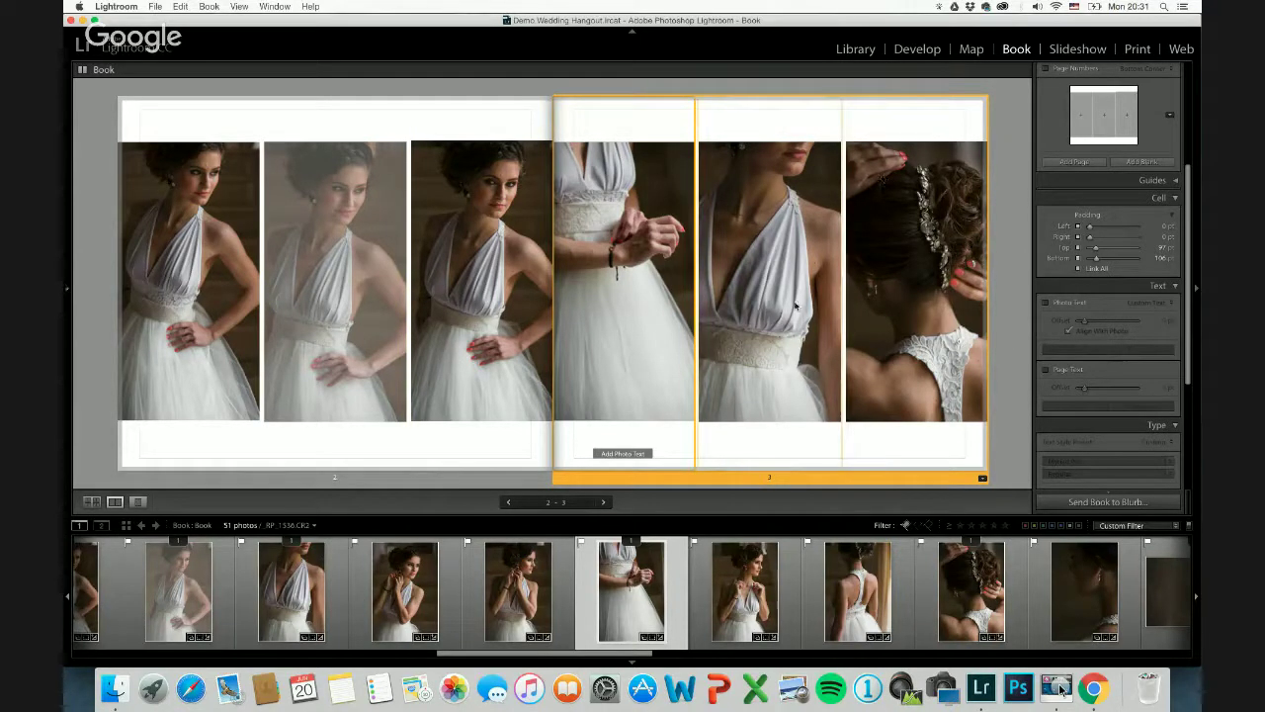
pyautogui.click(766, 280)
pyautogui.click(769, 284)
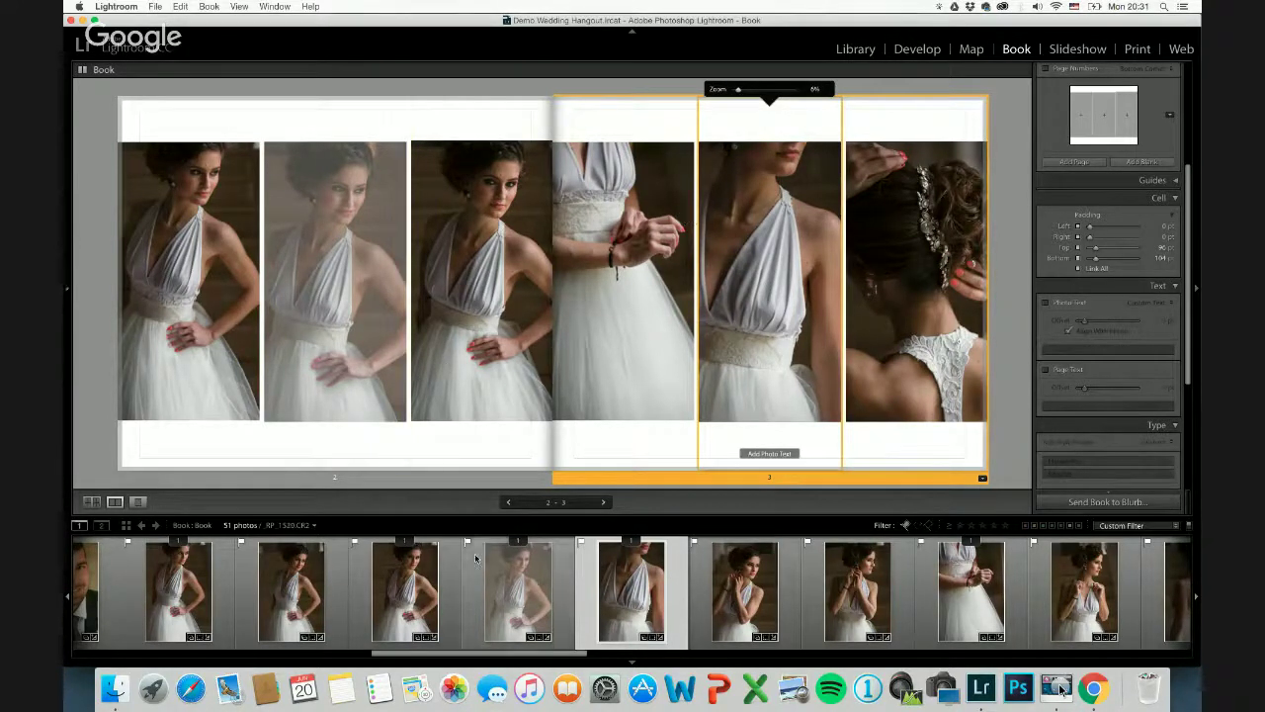
# Select the faded portrait as the source together with the dress close-up and open them in the Develop module.
pyautogui.click(516, 585)
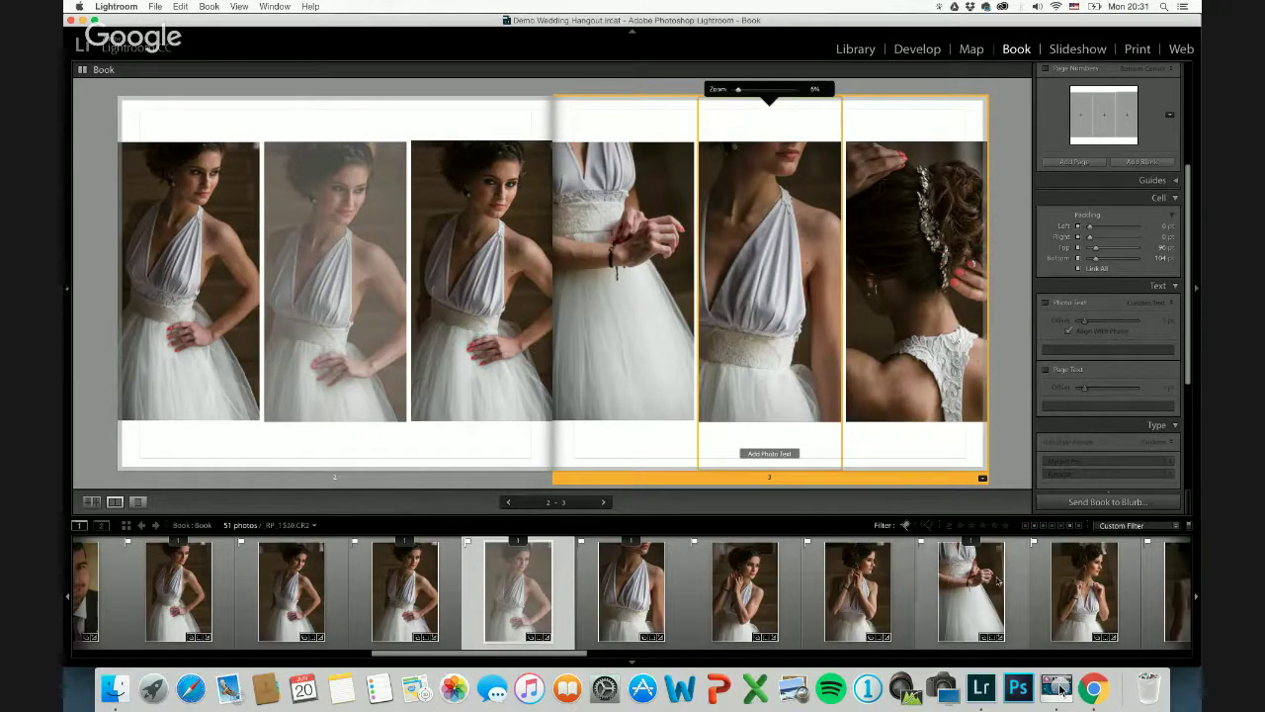
pyautogui.keyDown('super'); pyautogui.click(675, 581); pyautogui.keyUp('super')
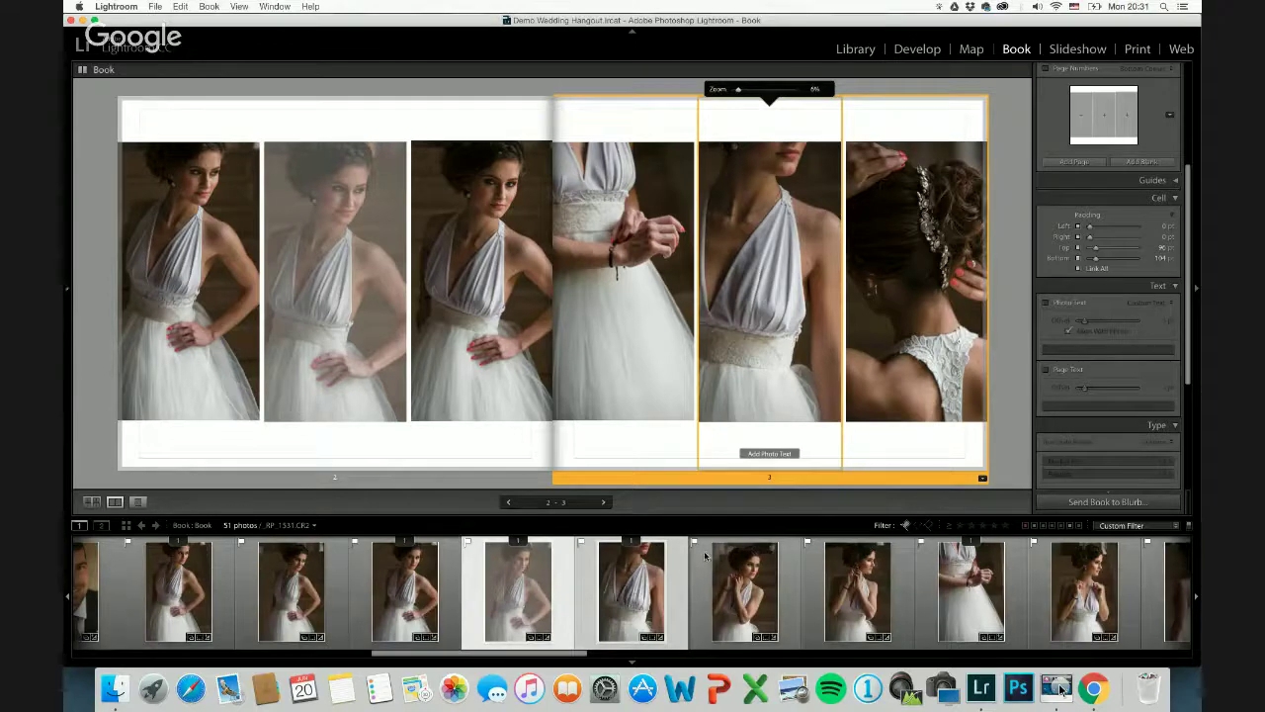
pyautogui.press('shift+super+s')
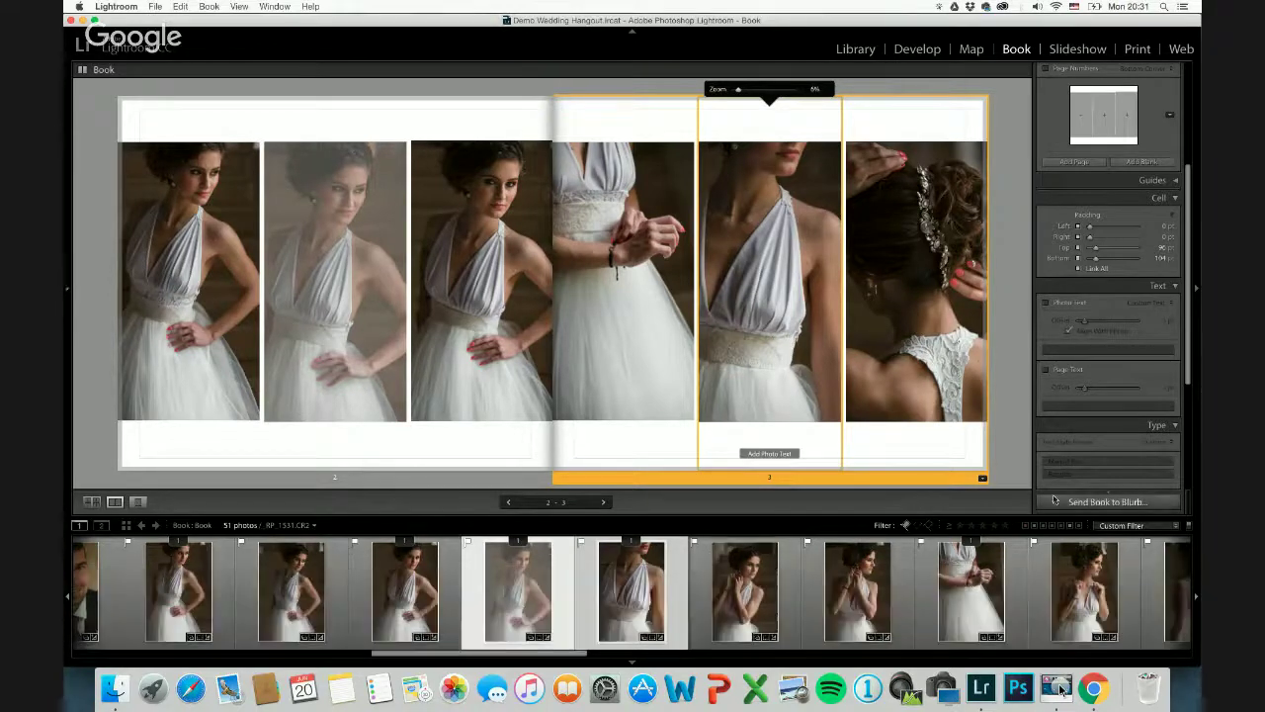
pyautogui.press('shift+super+s')
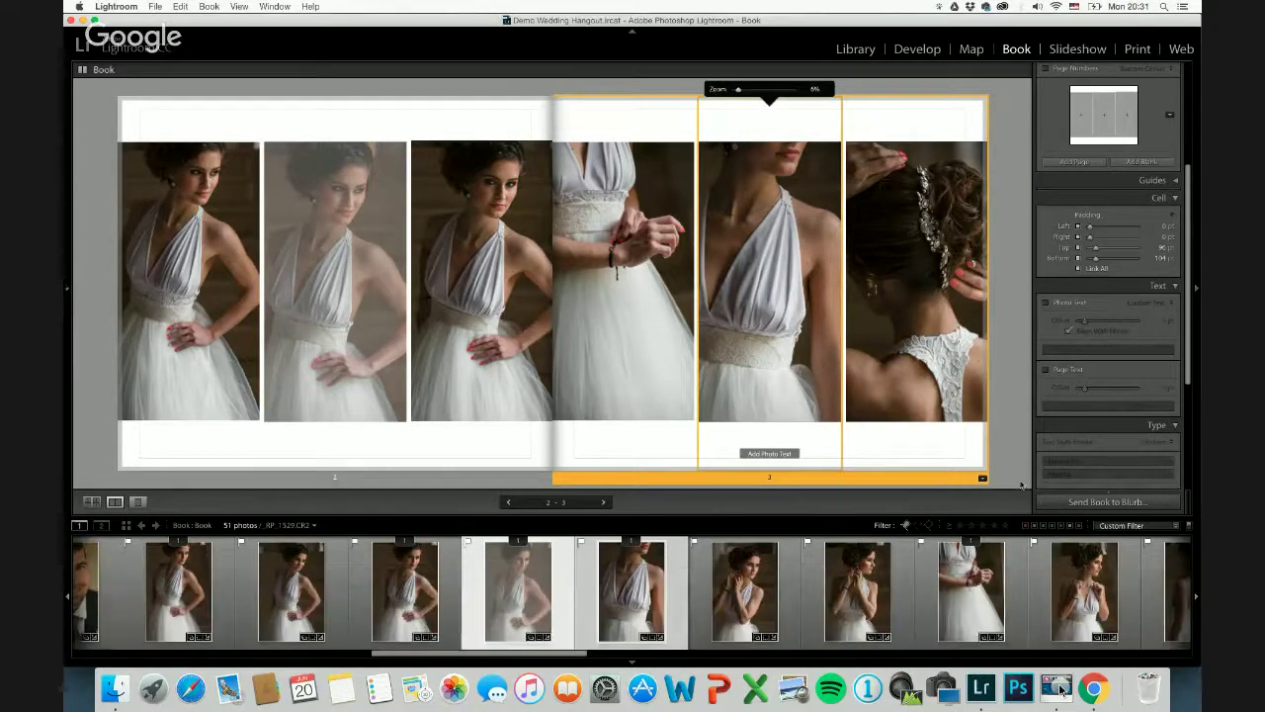
pyautogui.press('d')
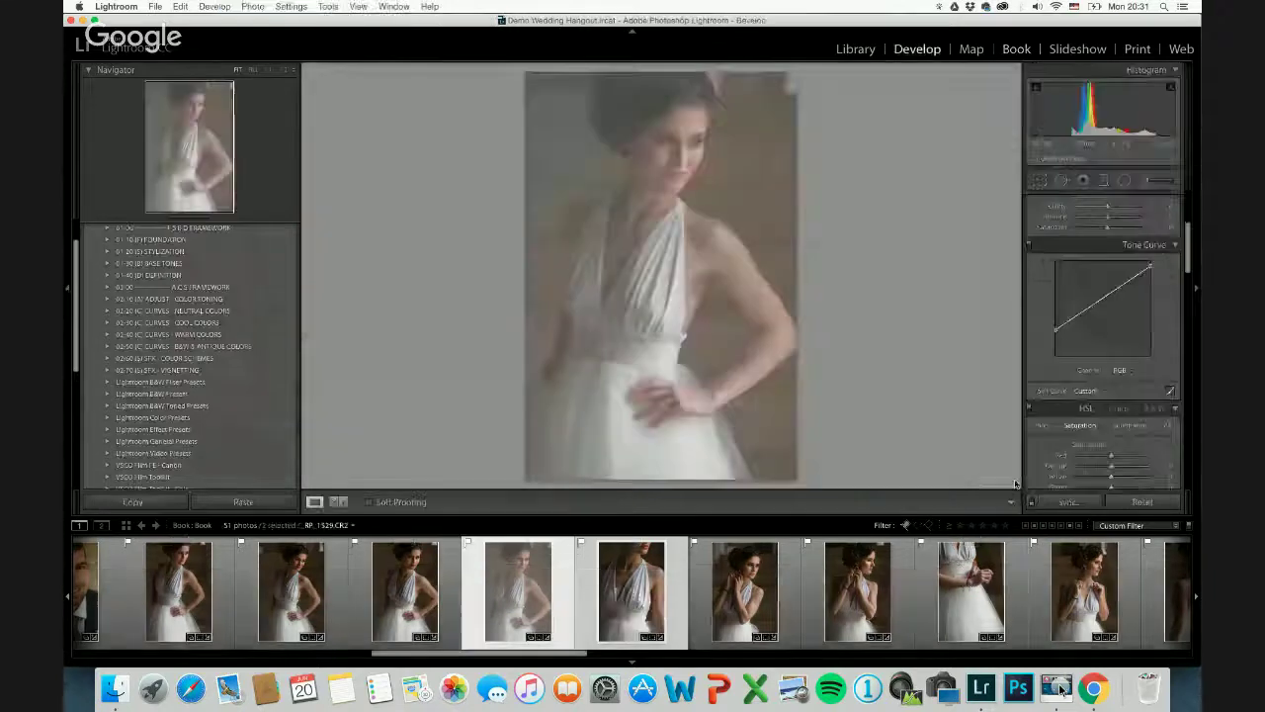
# Synchronize only the faded portrait's tone curve to the dress close-up, and return to the Book module's multi-page overview.
pyautogui.press('shift+super+s')
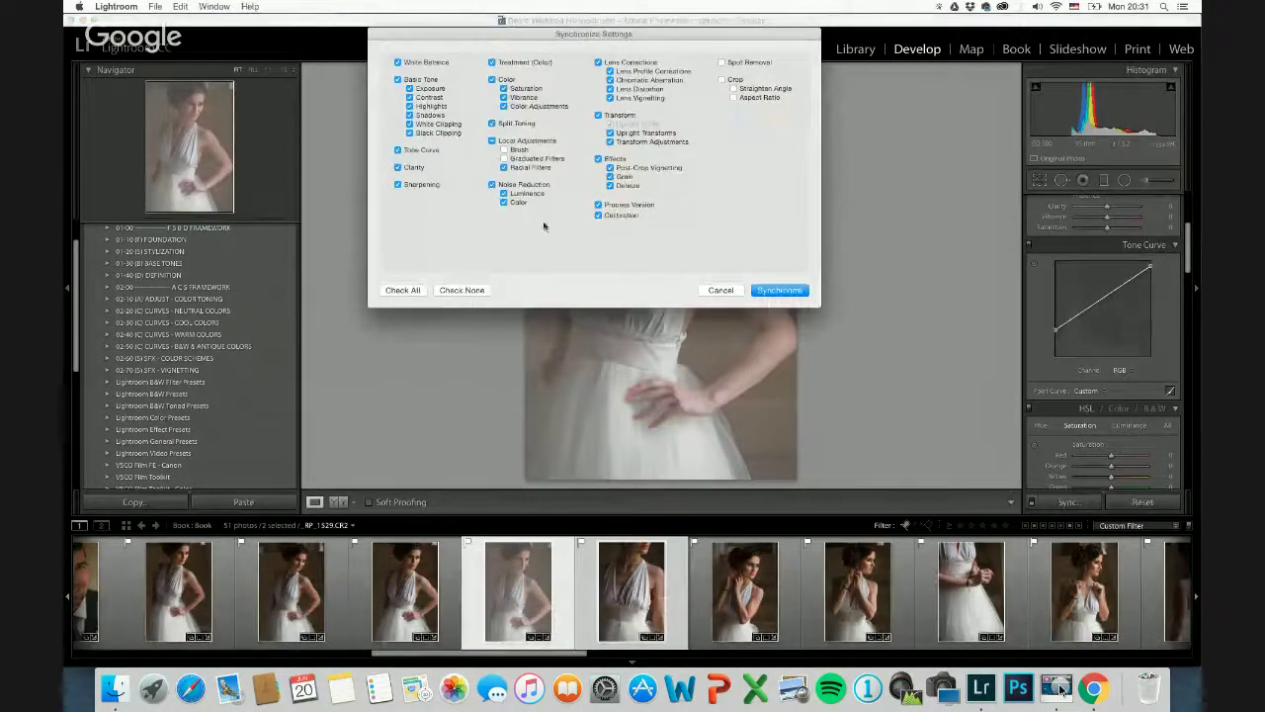
pyautogui.click(471, 290)
pyautogui.click(780, 289)
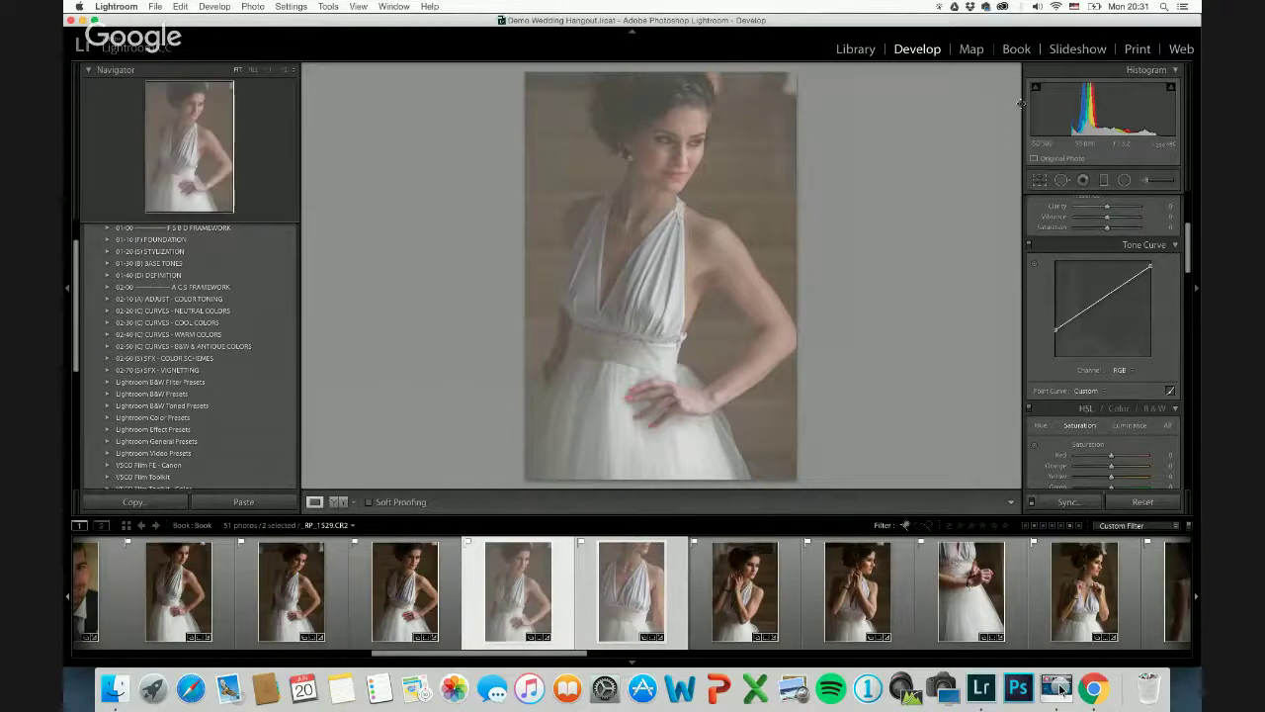
pyautogui.click(1018, 50)
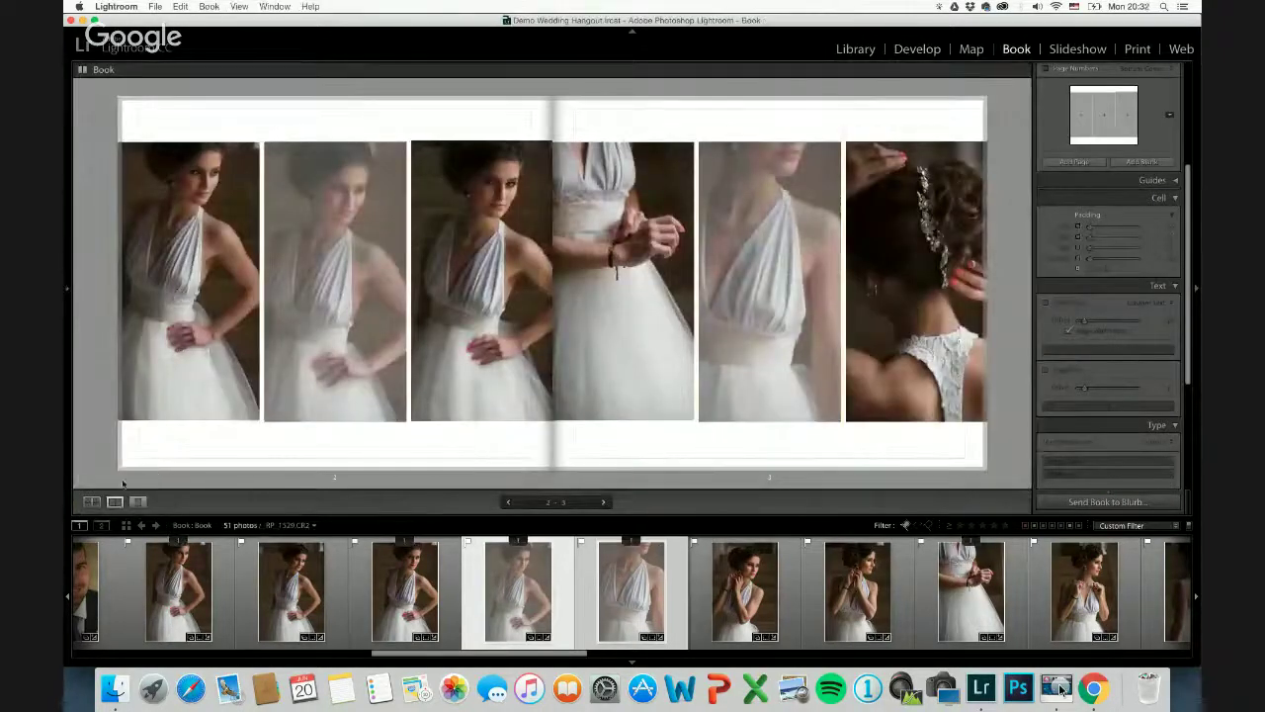
pyautogui.click(92, 502)
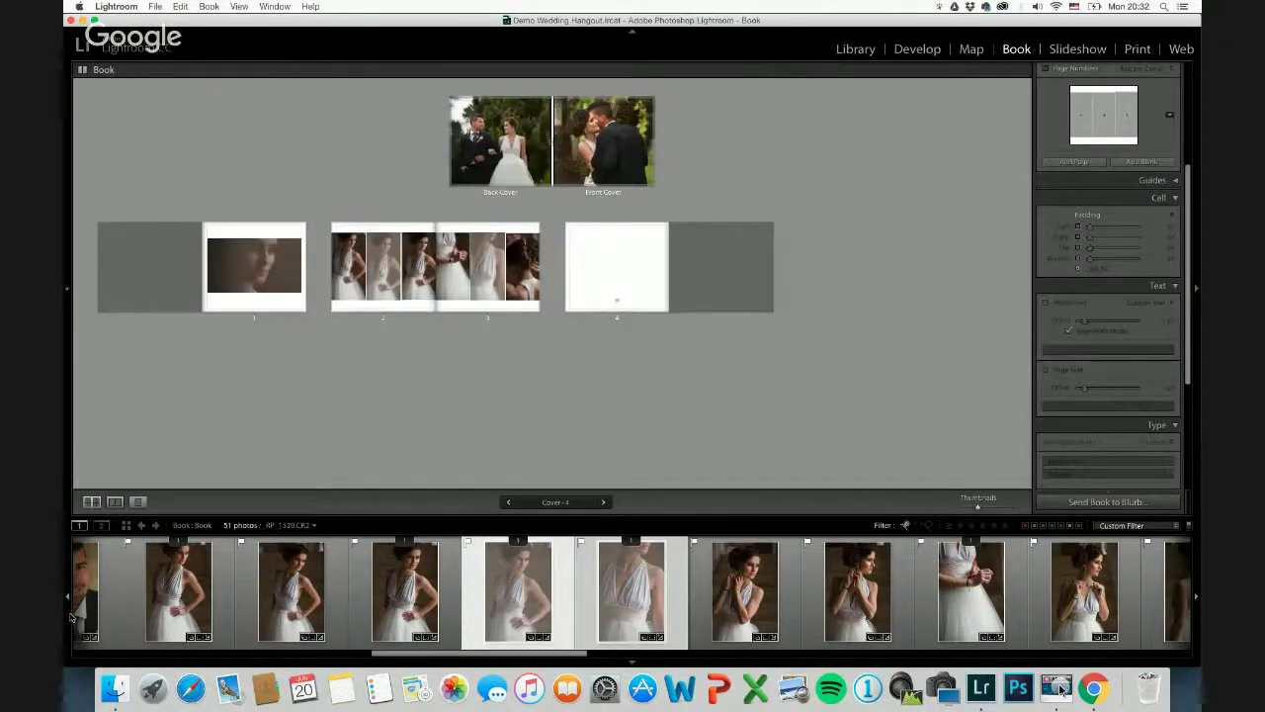